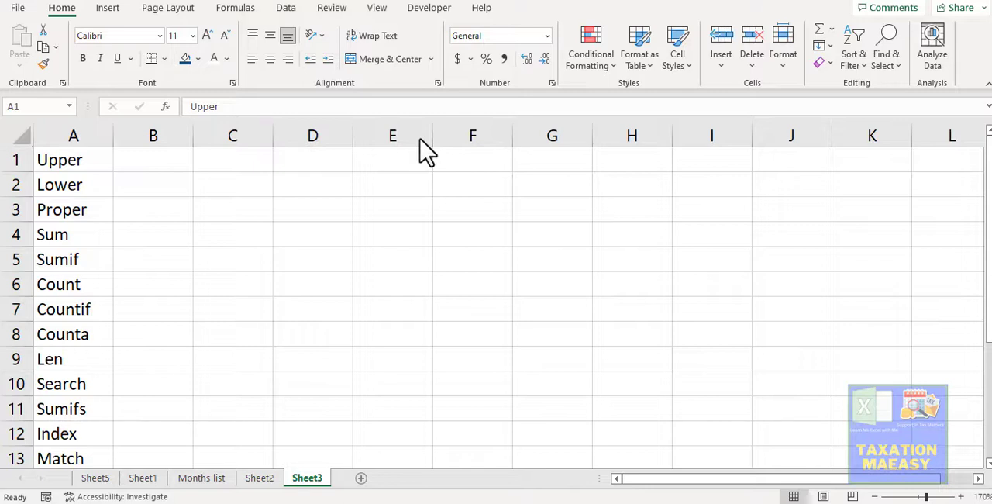
# - On Sheet1, enter =UPPER(D4) in cell K4 and fill it down column K alongside the table
pyautogui.click(82, 161)
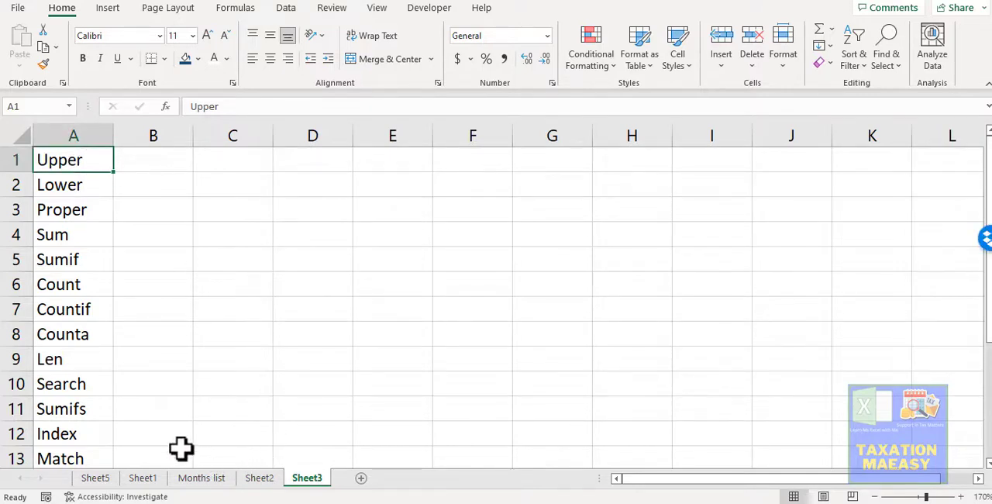
pyautogui.click(143, 478)
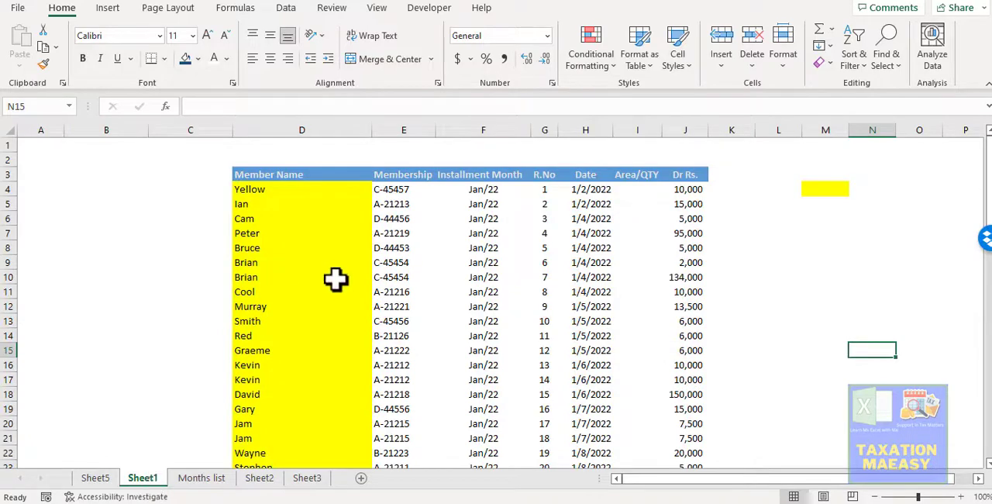
pyautogui.click(734, 187)
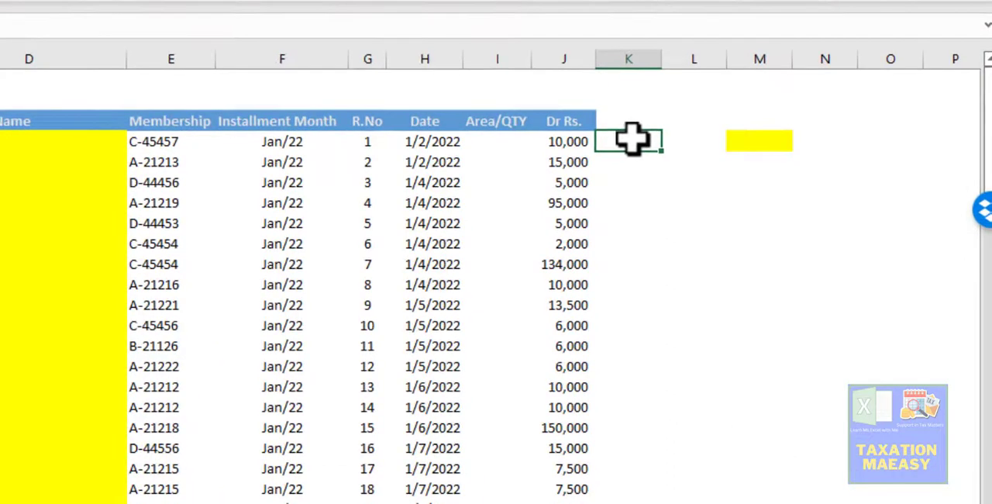
pyautogui.write('=up')
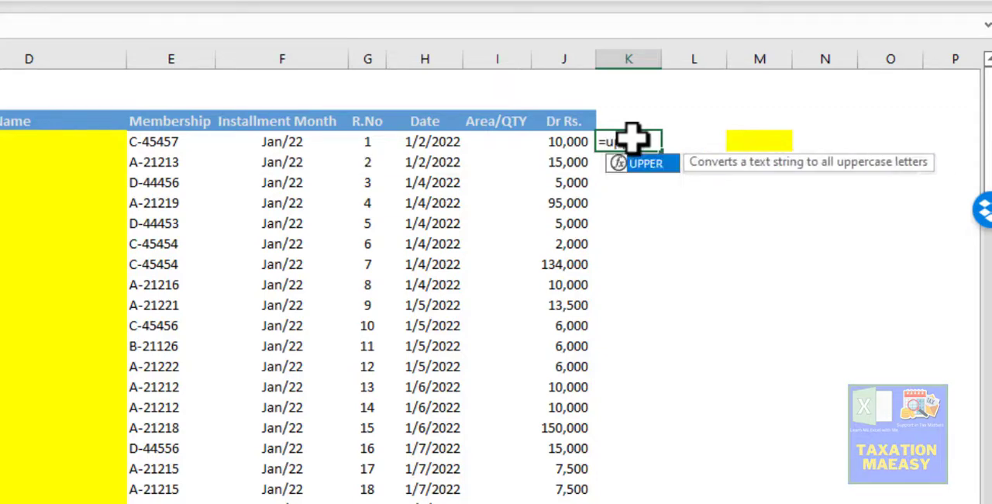
pyautogui.press('Tab')
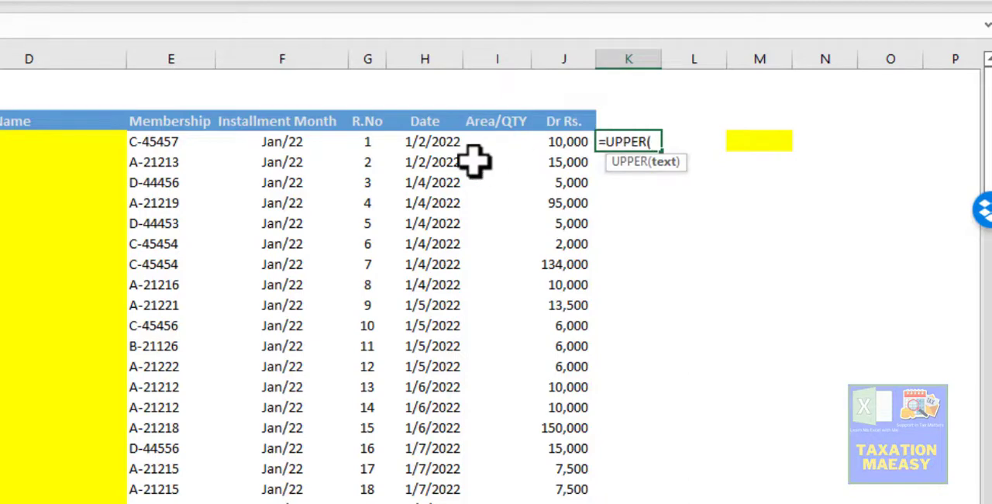
pyautogui.click(3, 140)
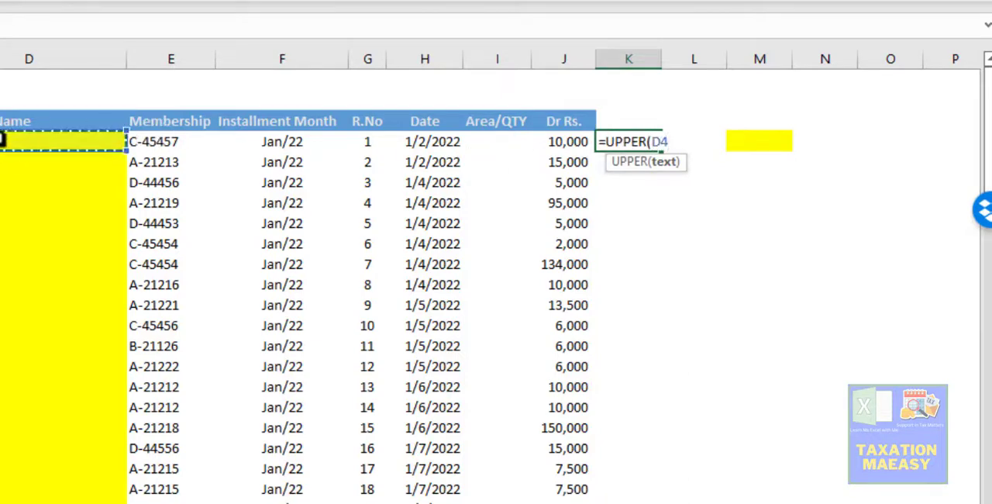
pyautogui.hotkey('ctrl', 'Return')
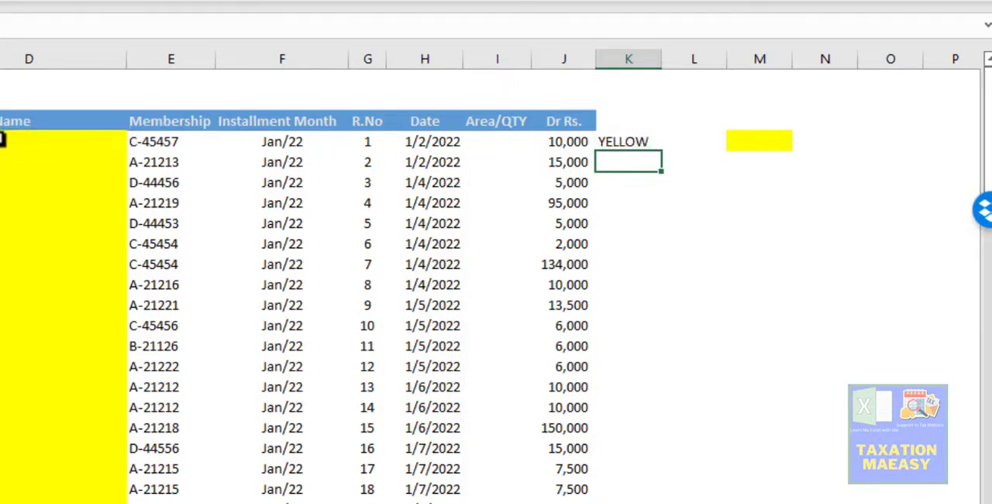
pyautogui.press('Up')
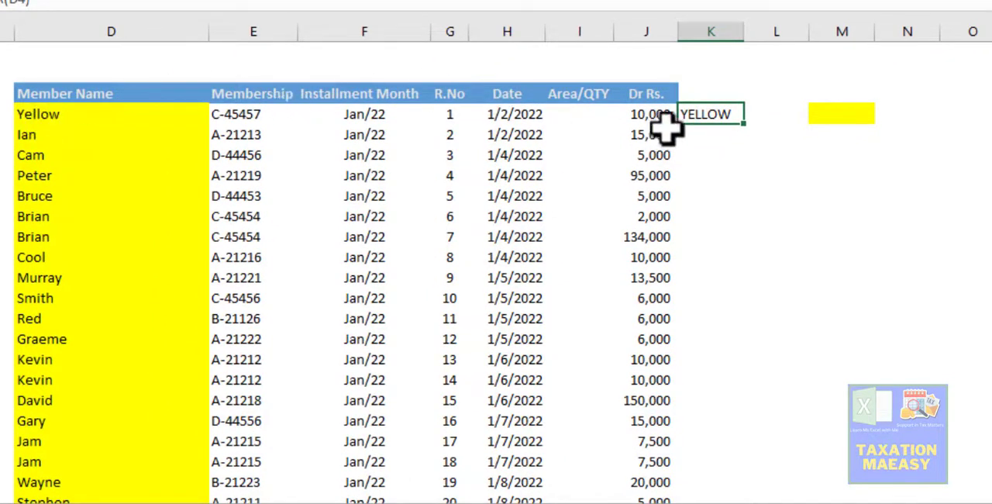
pyautogui.doubleClick(743, 122)
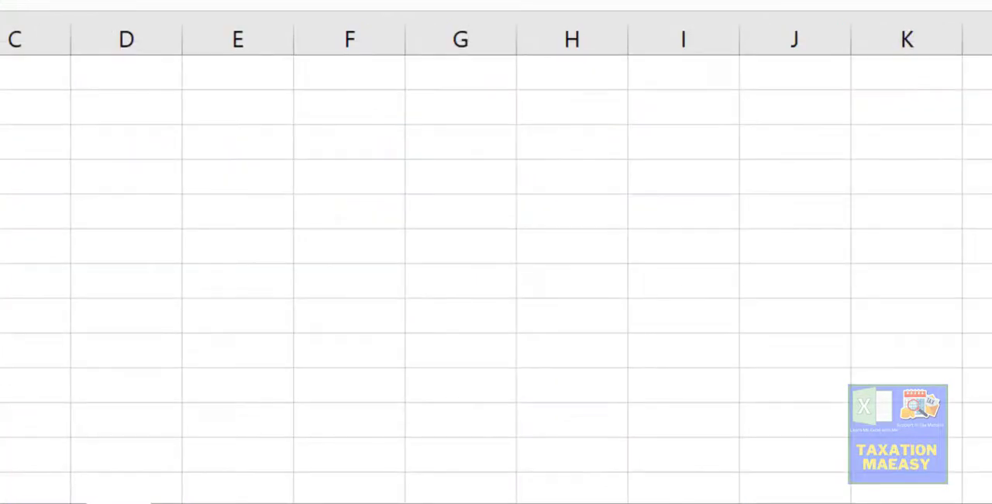
# - Try to enter =LOWER(K4) in the yellow cell M4 to convert the uppercase name
pyautogui.click(101, 114)
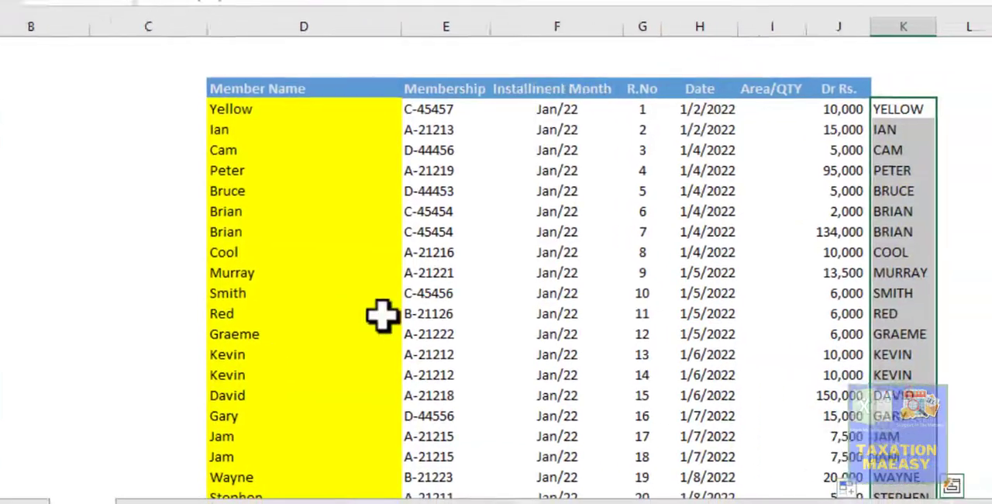
pyautogui.click(955, 109)
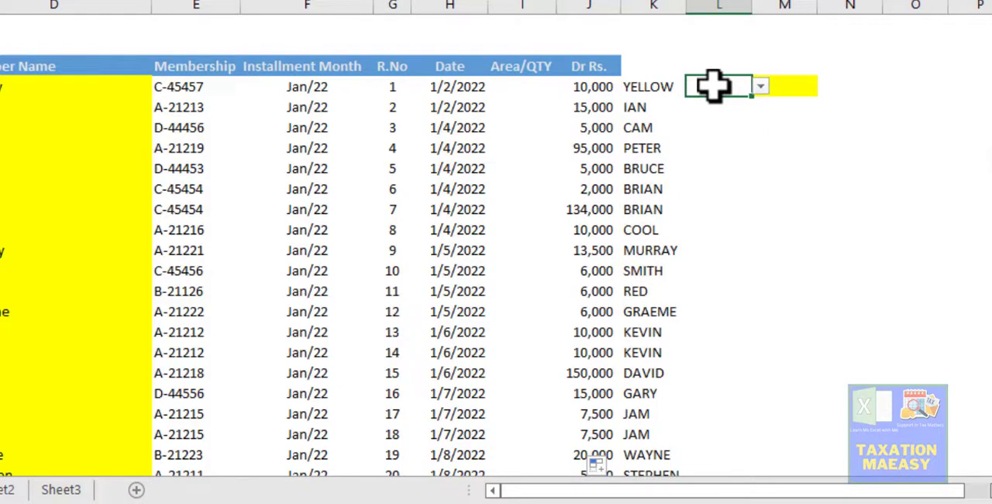
pyautogui.write('=')
pyautogui.press('Escape')
pyautogui.press('Right')
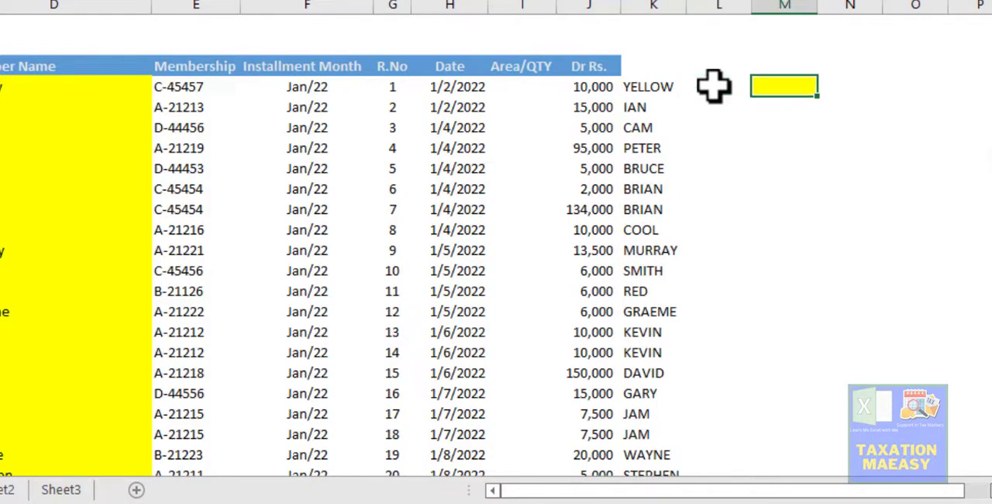
pyautogui.write('=lower')
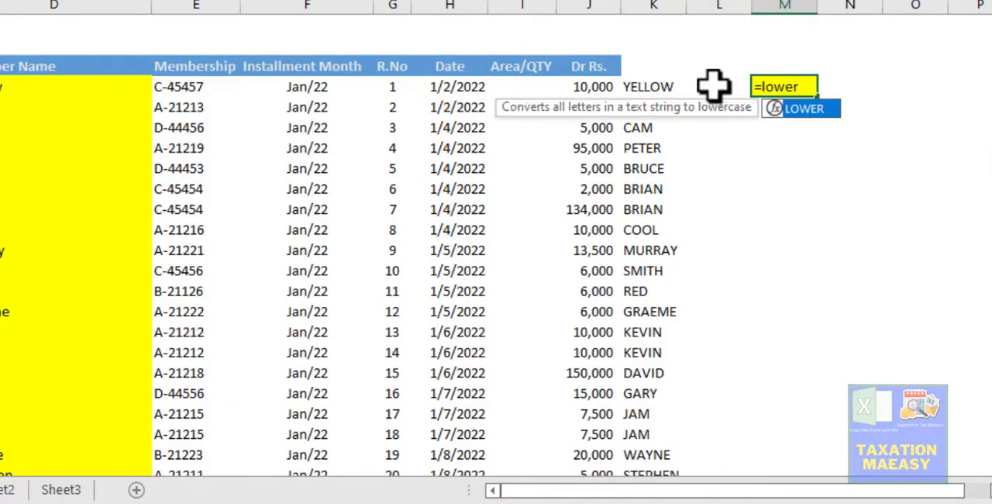
pyautogui.press('Tab')
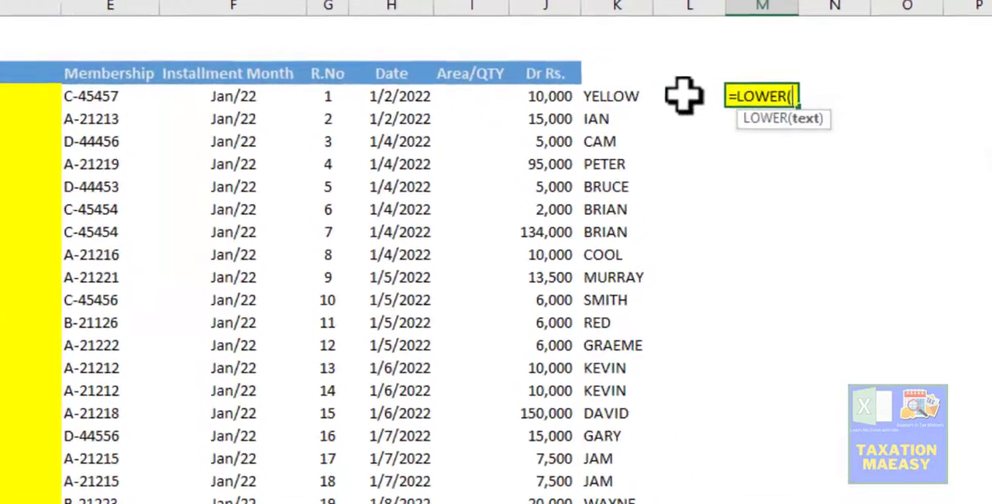
pyautogui.press('Left')
pyautogui.press('Left')
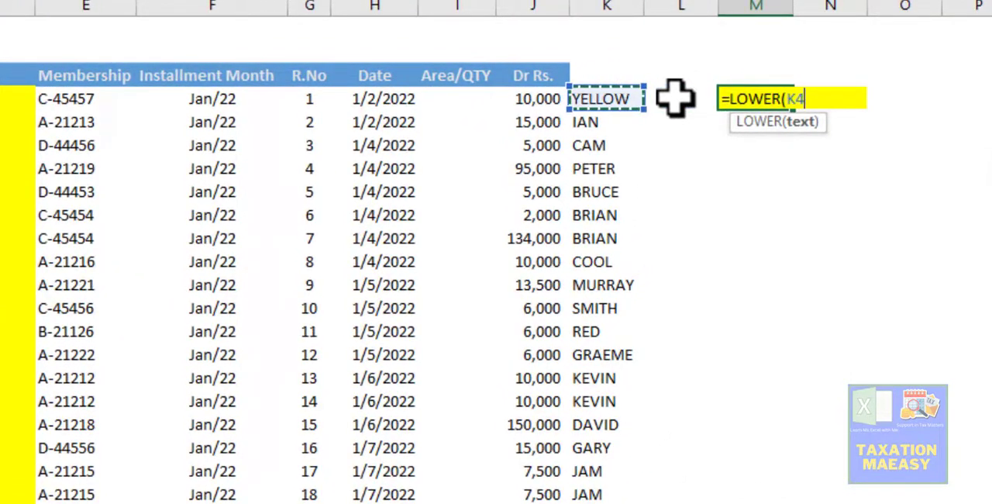
pyautogui.press('Return')
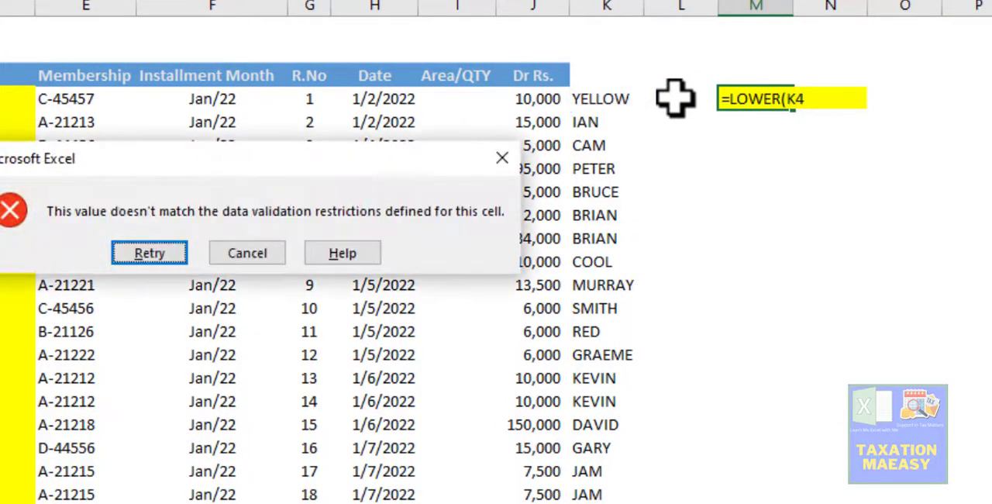
pyautogui.press('Escape')
pyautogui.press('Right')
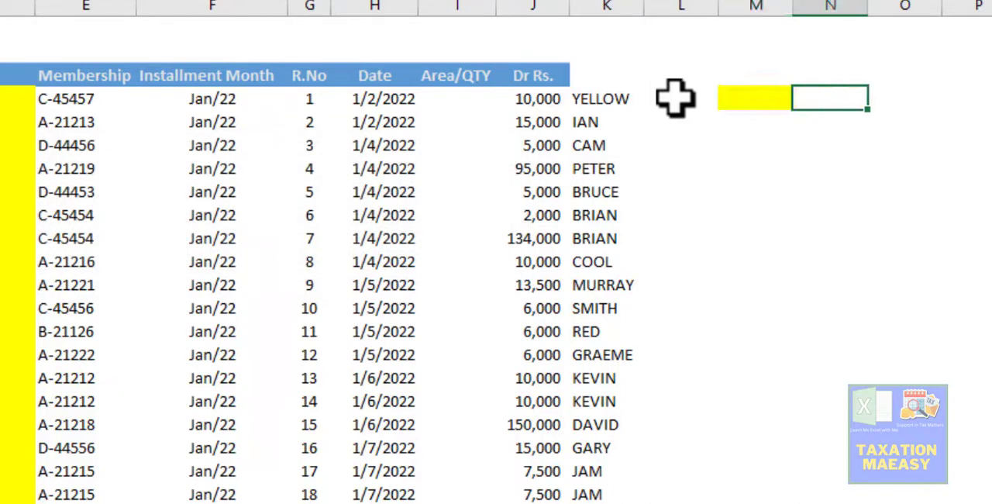
# - Enter =LOWER(K4) in cell N4 and fill it down to N20
pyautogui.write('=y')
pyautogui.press('BackSpace')
pyautogui.write('lower')
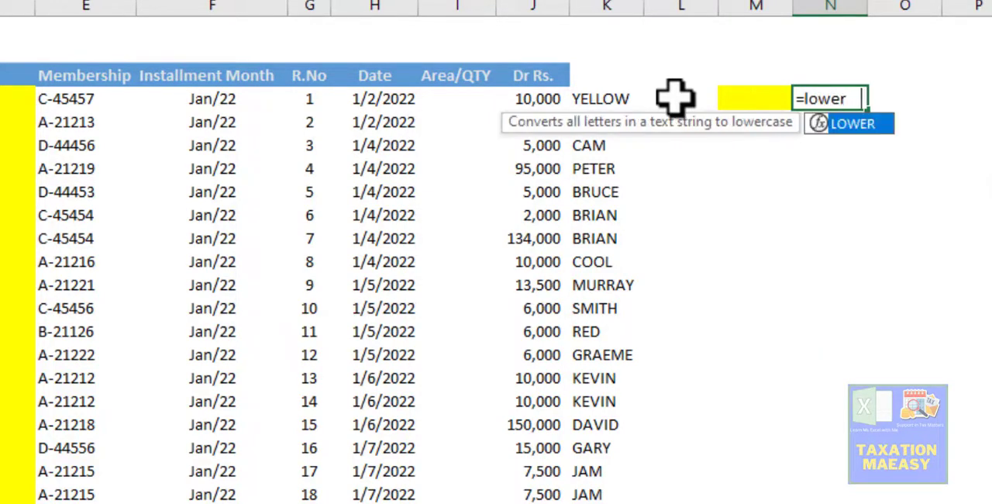
pyautogui.press('Tab')
pyautogui.press('Left')
pyautogui.press('Left')
pyautogui.press('Left')
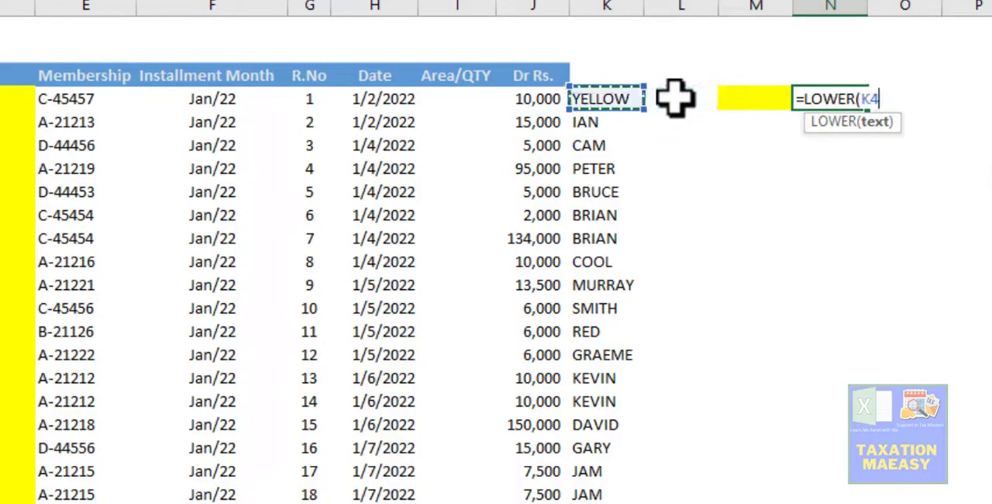
pyautogui.press('Return')
pyautogui.press('Up')
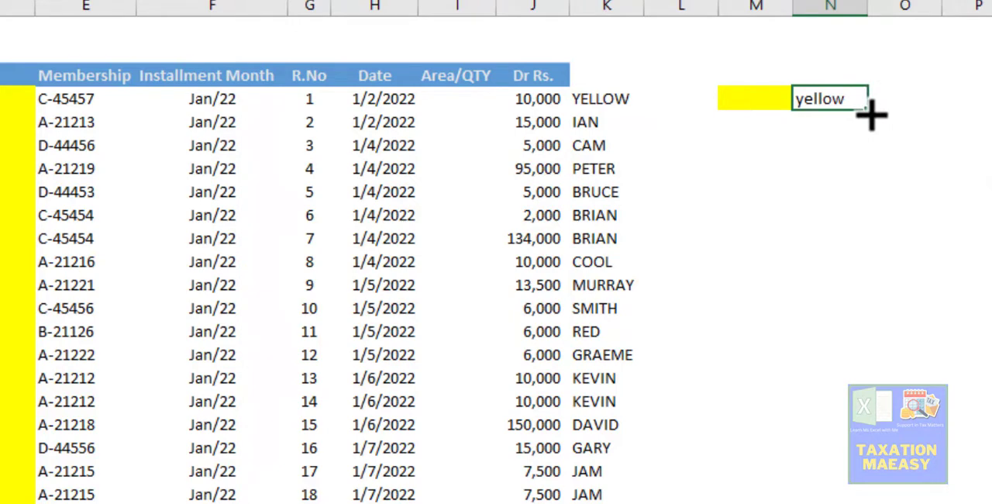
pyautogui.moveTo(871, 114); pyautogui.dragTo(897, 481)
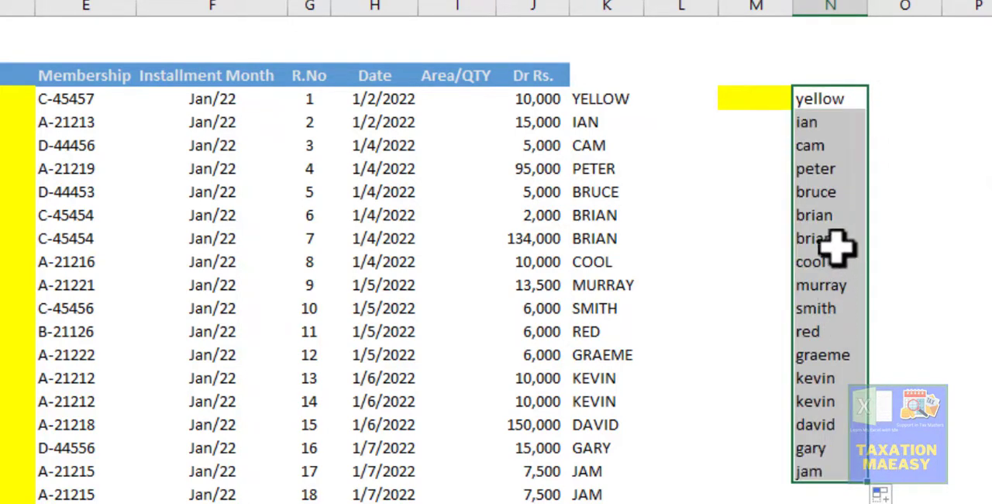
# - Enter the sample text "She cam late" in cell L7
pyautogui.click(895, 82)
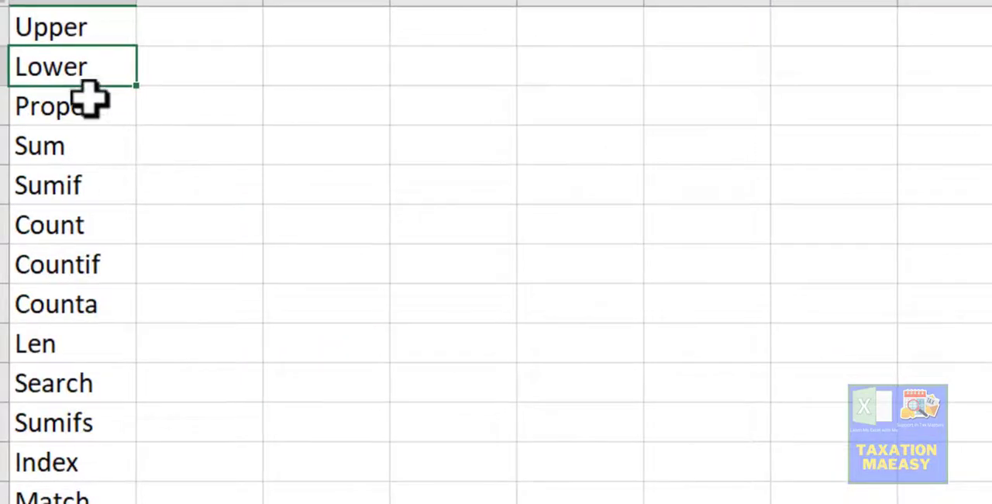
pyautogui.click(90, 98)
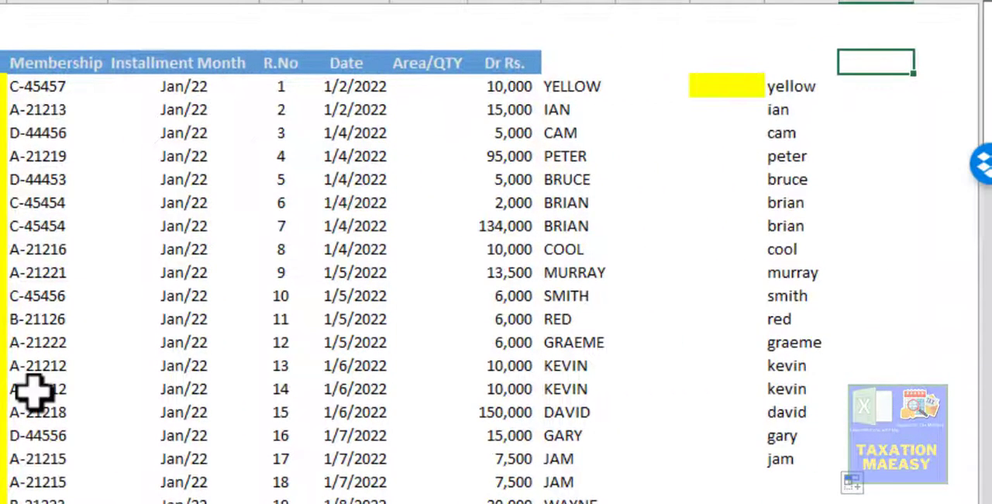
pyautogui.click(832, 87)
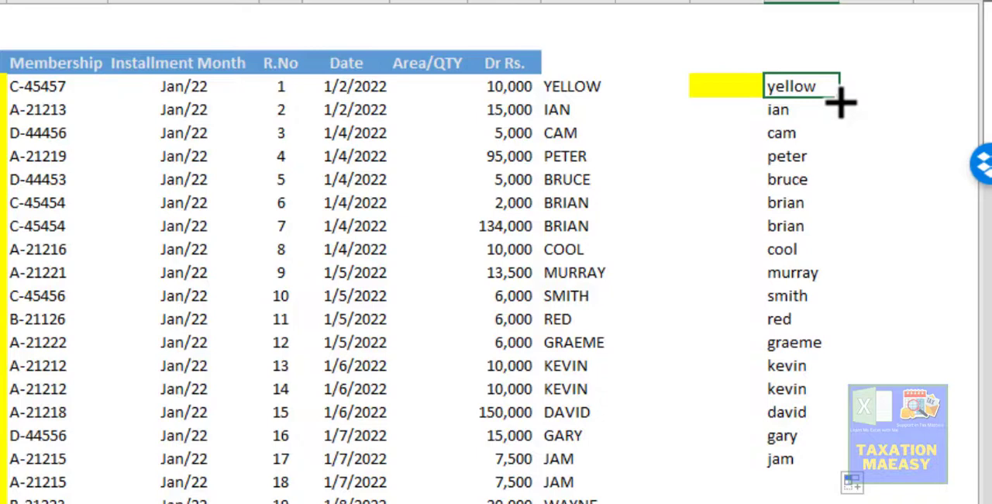
pyautogui.press('Left')
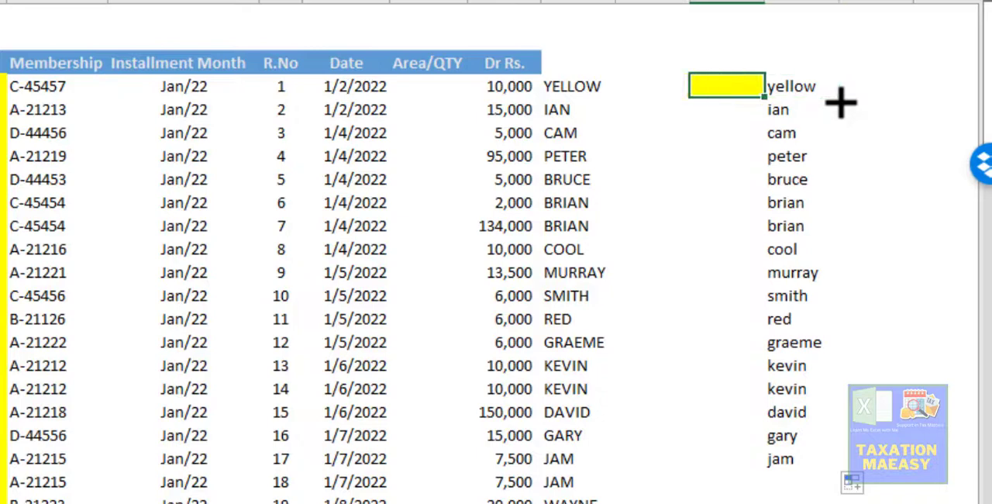
pyautogui.press('Left')
pyautogui.press('Down')
pyautogui.press('Down')
pyautogui.press('Down')
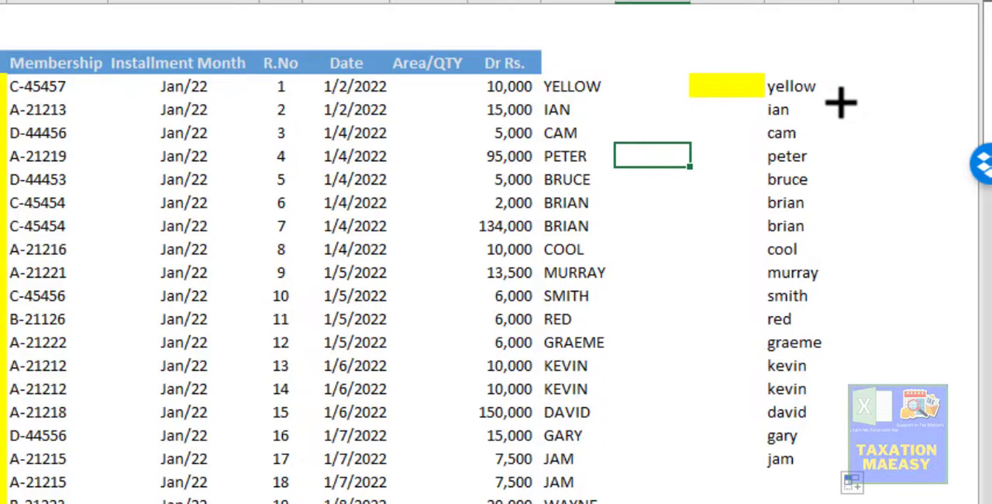
pyautogui.write('She')
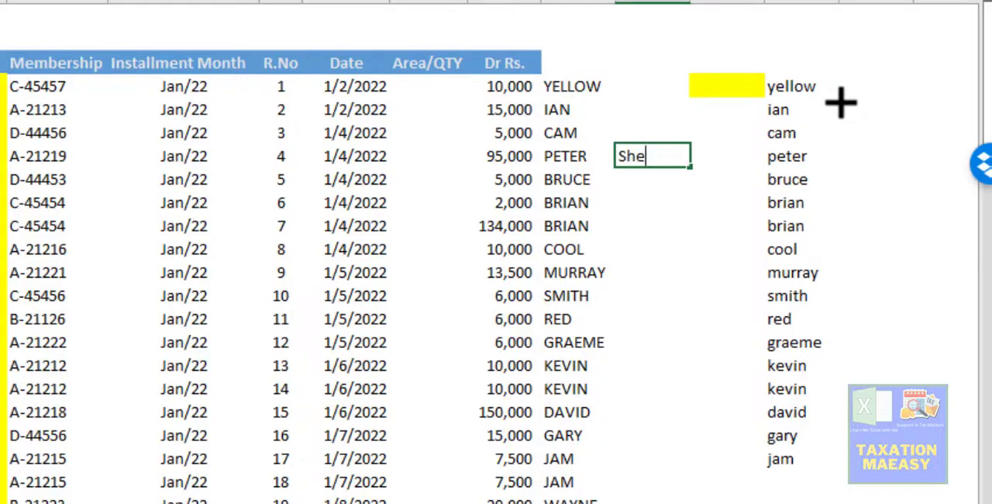
pyautogui.write(' cam ')
pyautogui.write('le')
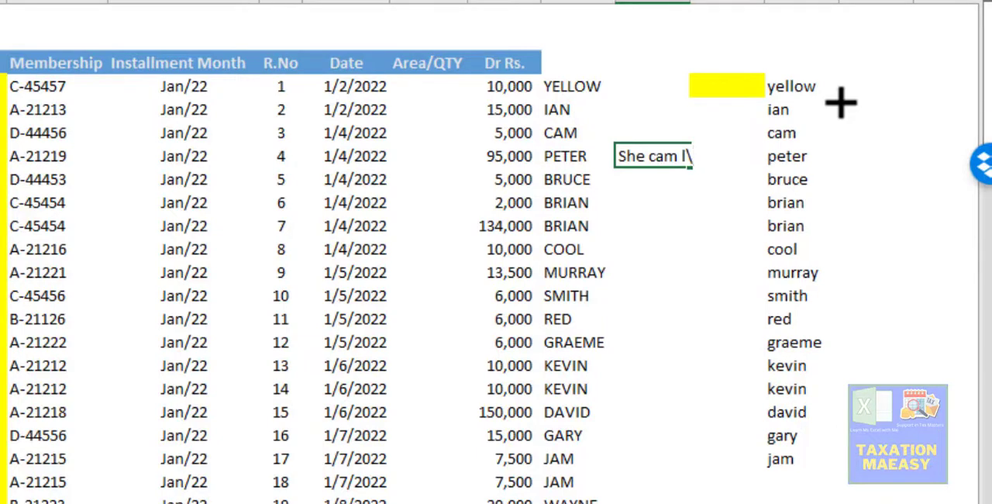
pyautogui.write('ate')
pyautogui.press('Return')
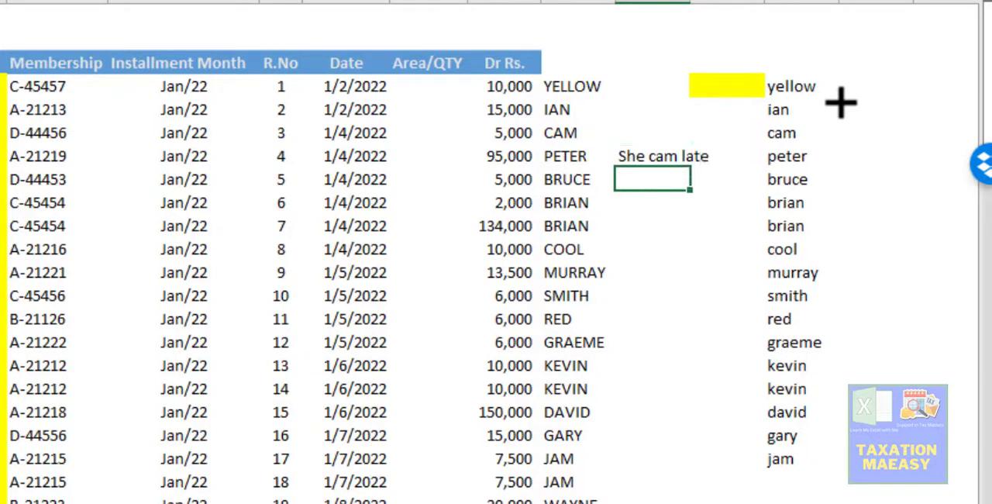
# - Clear the lowercase names from cells N4 through N20
pyautogui.press('Right')
pyautogui.press('Up')
pyautogui.press('Up')
pyautogui.press('Up')
pyautogui.press('Up')
pyautogui.press('Right')
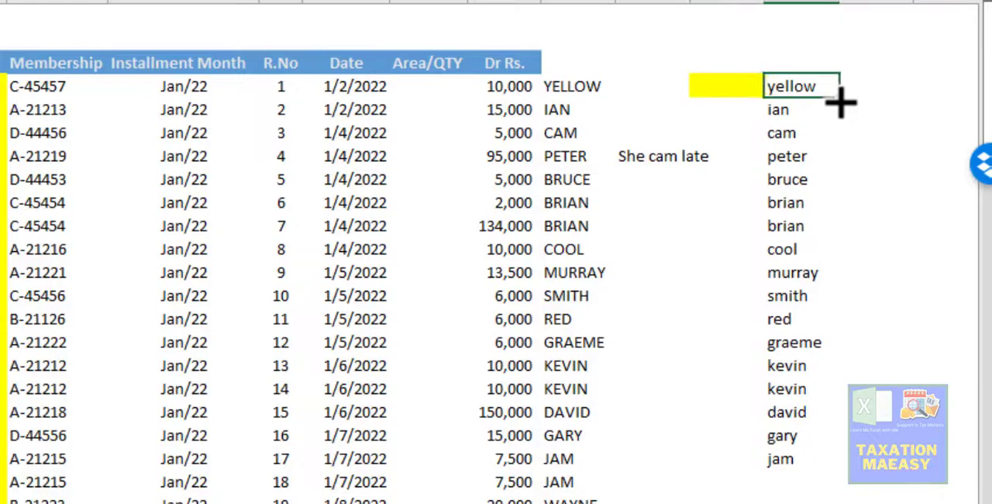
pyautogui.press('Down')
pyautogui.press('Up')
pyautogui.hotkey('ctrl', 'shift', 'Down')
pyautogui.press('Delete')
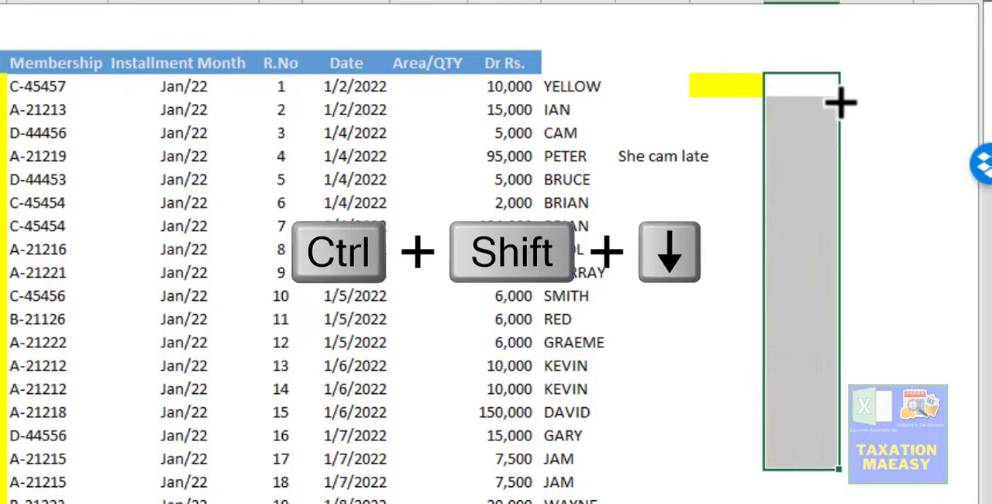
# - Enter a PROPER formula in cell N7 that converts the sample text in L7 to proper case
pyautogui.press('Down')
pyautogui.press('Down')
pyautogui.press('Down')
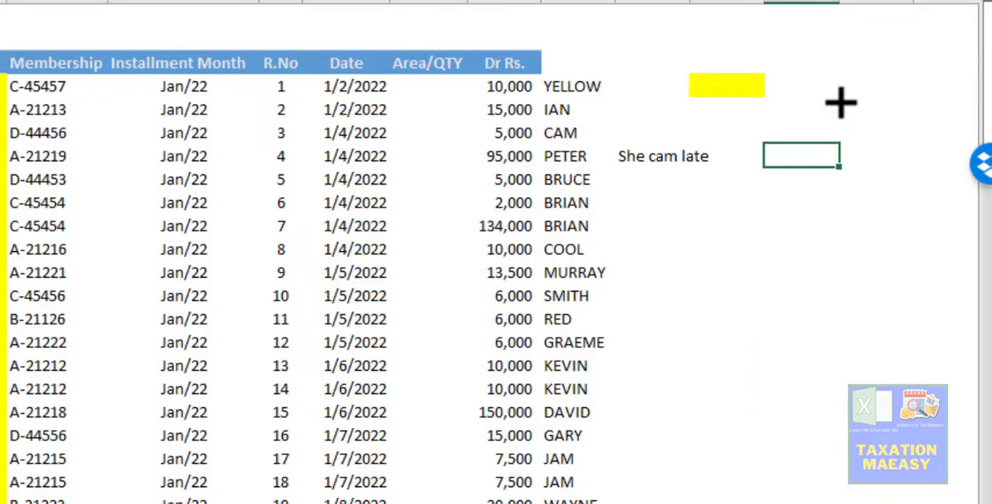
pyautogui.write('=PROPER')
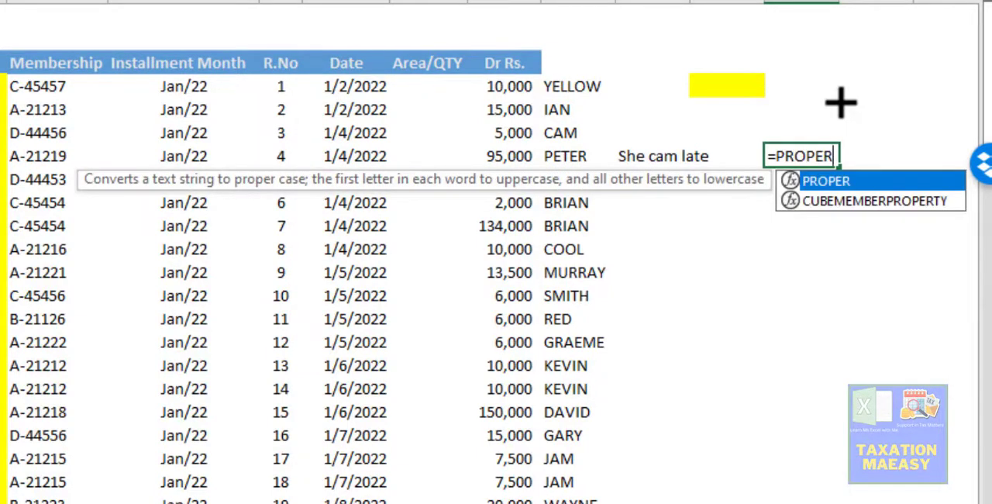
pyautogui.write('(')
pyautogui.press('Left')
pyautogui.press('Left')
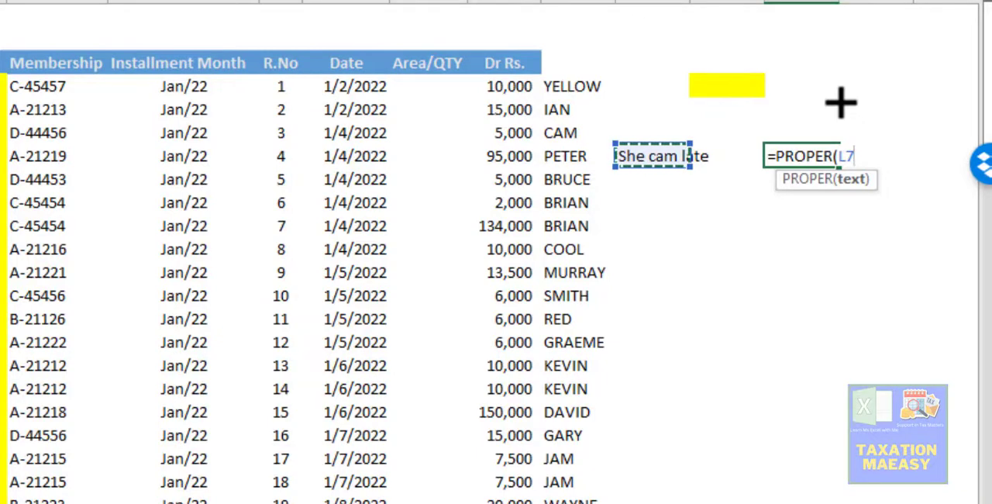
pyautogui.press('Return')
pyautogui.press('Up')
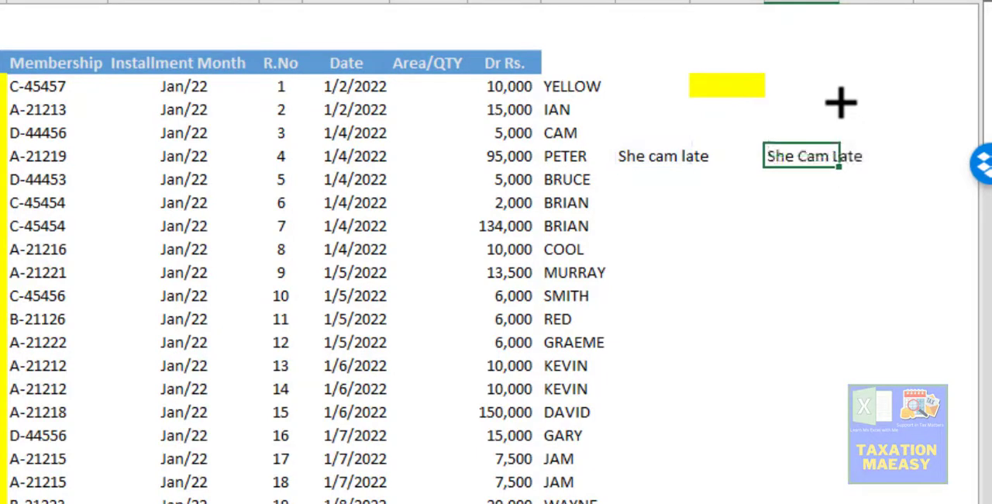
# - Compare the sample text in cell L7 with its proper-case version in cell N7
pyautogui.press('Down')
pyautogui.press('Up')
pyautogui.press('Left')
pyautogui.press('Left')
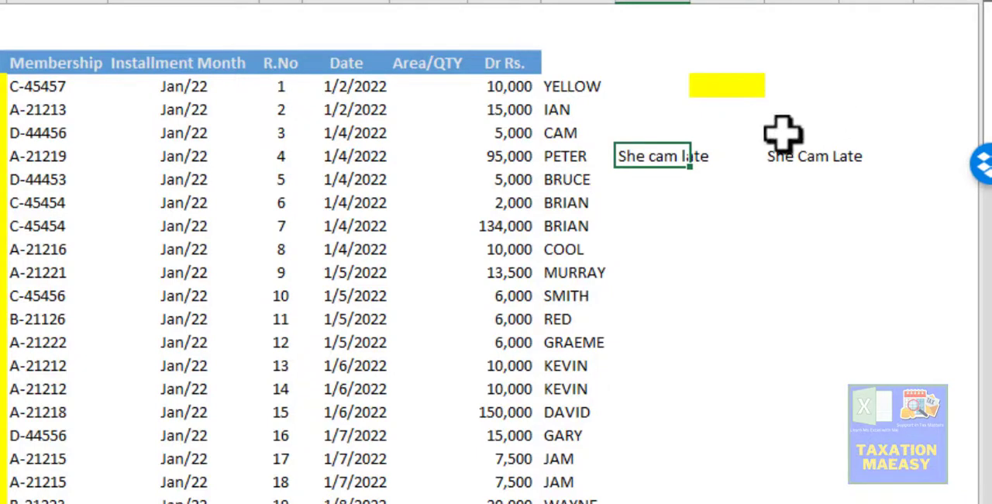
pyautogui.click(678, 182)
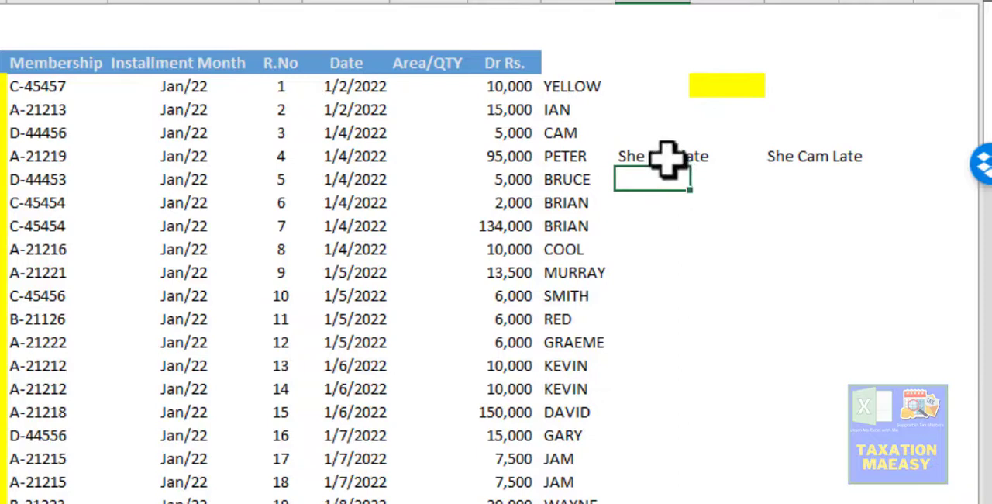
pyautogui.click(665, 156)
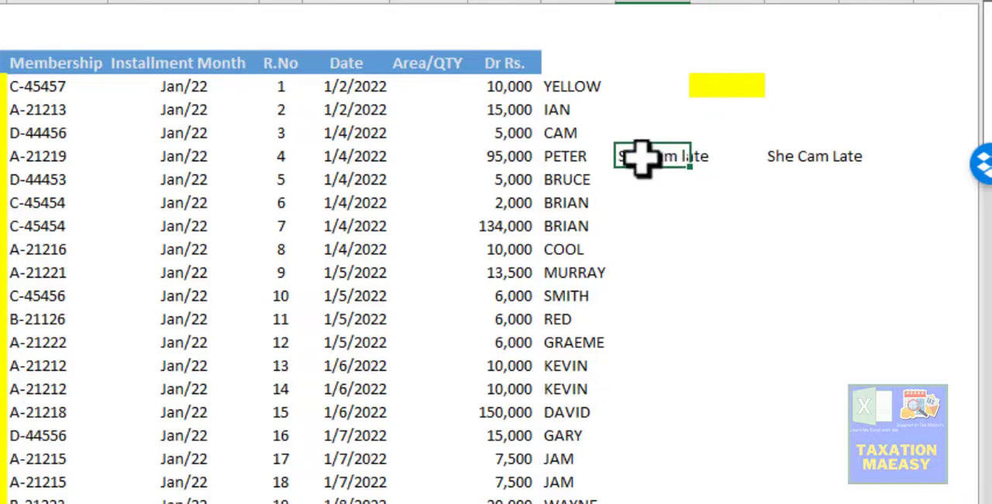
pyautogui.click(784, 158)
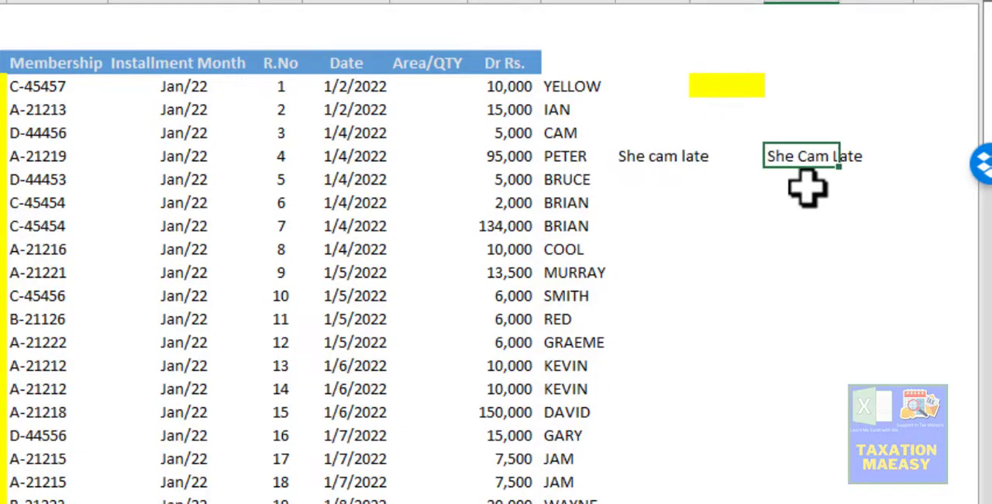
pyautogui.click(808, 185)
pyautogui.press('Up')
pyautogui.click(808, 184)
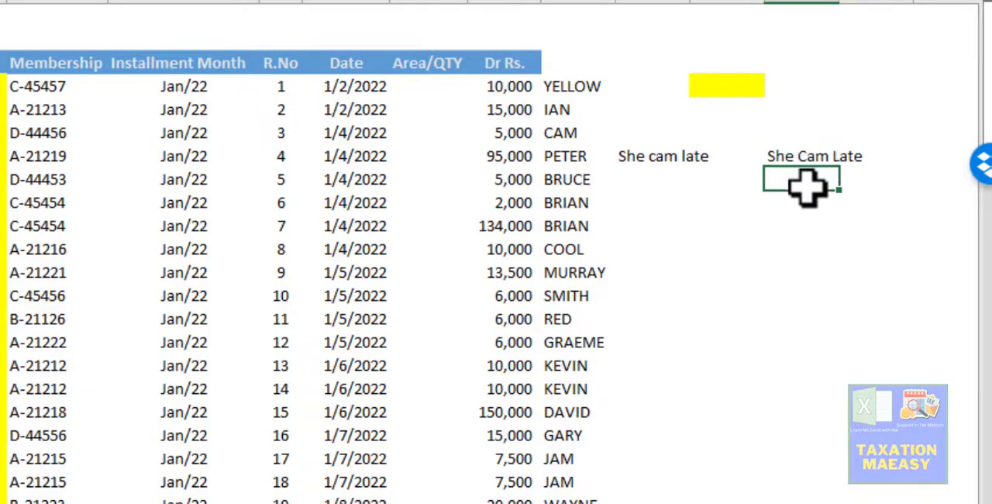
pyautogui.press('Up')
pyautogui.click(808, 184)
pyautogui.press('Up')
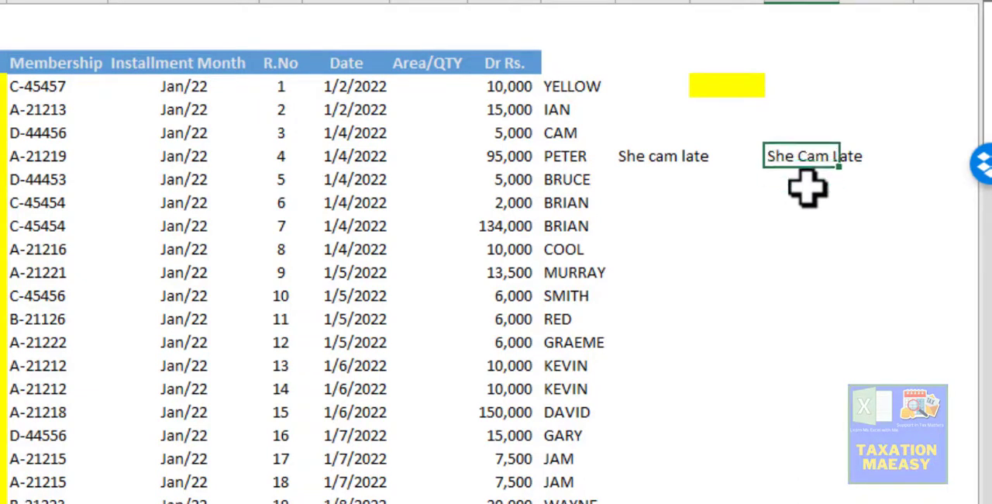
pyautogui.click(807, 184)
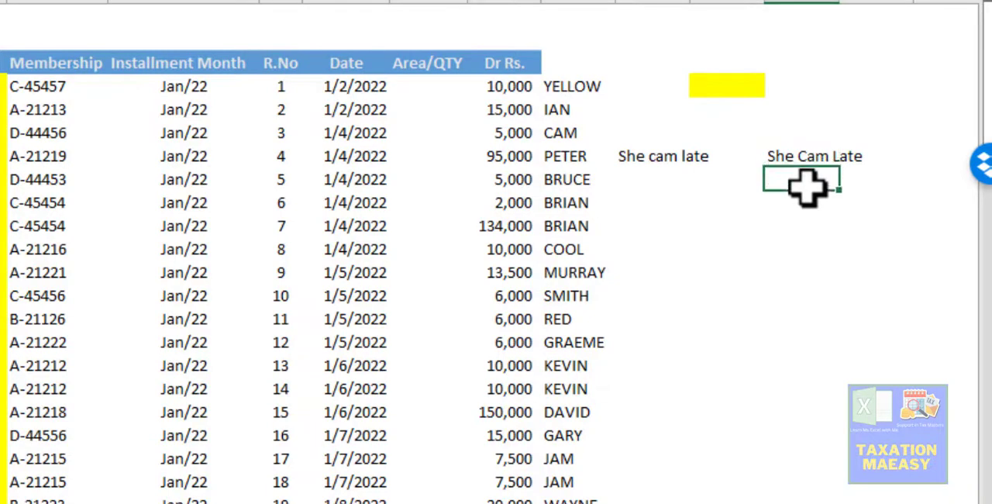
pyautogui.press('Up')
pyautogui.press('Left')
pyautogui.press('Left')
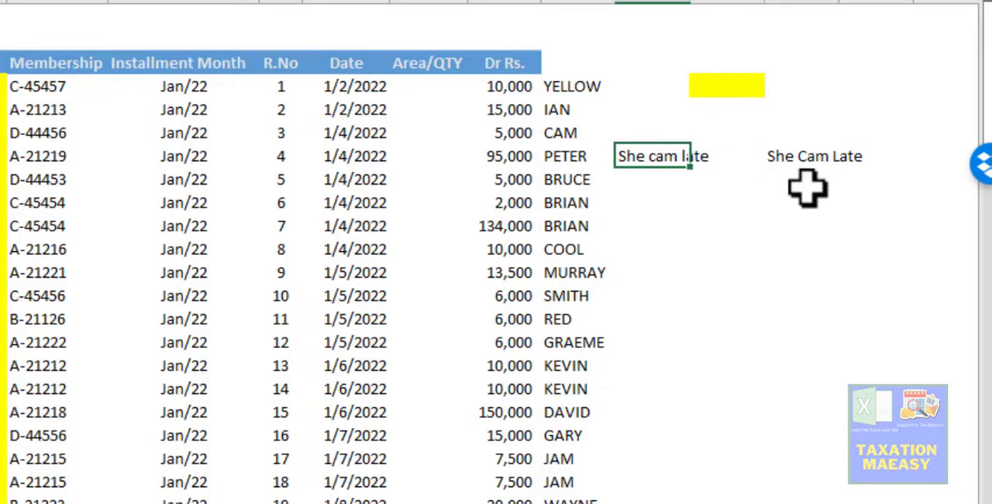
pyautogui.press('Right')
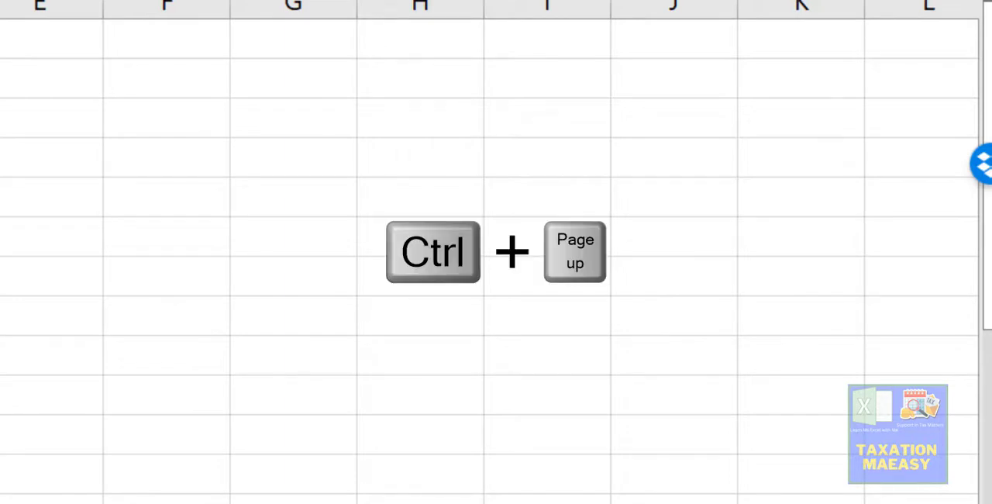
# - Select all the Dr Rs. amounts, J4 through J77, on the member data sheet to read their average, count and sum
pyautogui.hotkey('ctrl', 'pageup')
pyautogui.hotkey('ctrl', 'pageup')
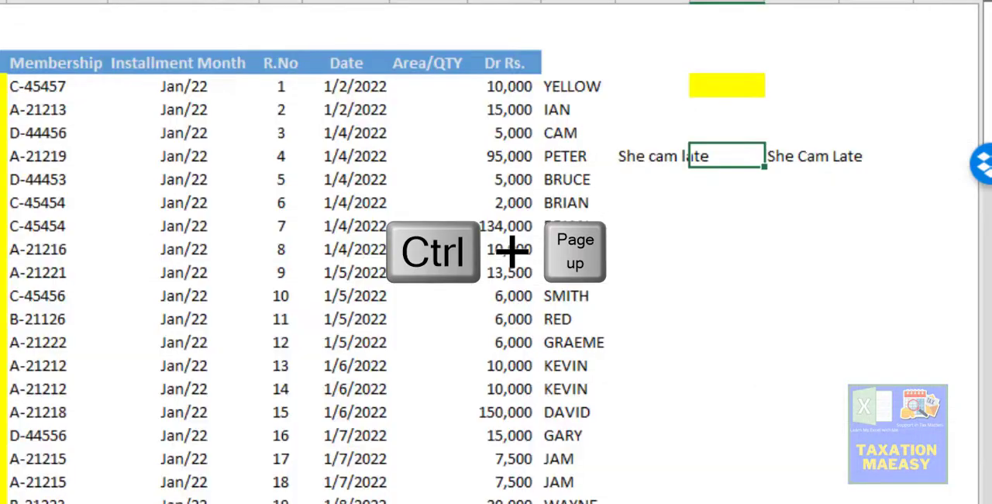
pyautogui.press('Left')
pyautogui.press('Left')
pyautogui.press('Up')
pyautogui.press('Left')
pyautogui.press('Up')
pyautogui.press('Up')
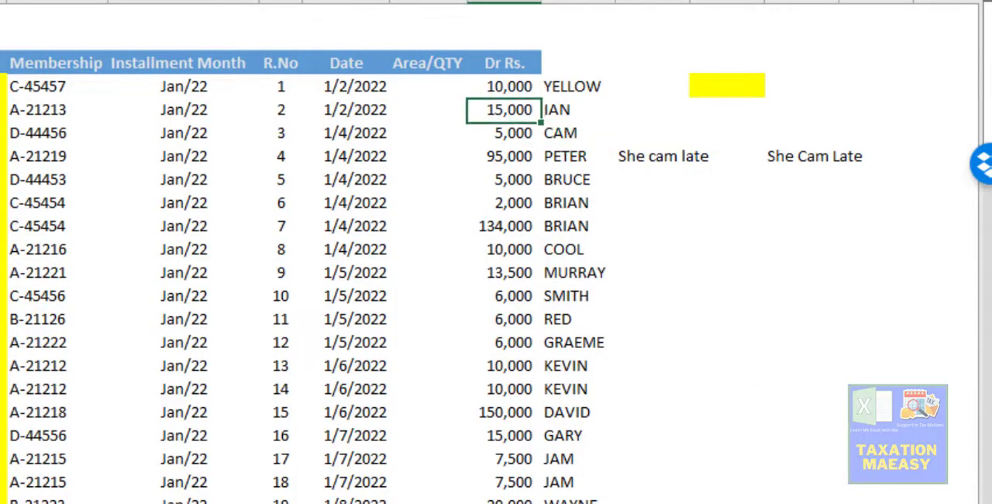
pyautogui.press('Down')
pyautogui.press('Down')
pyautogui.press('Down')
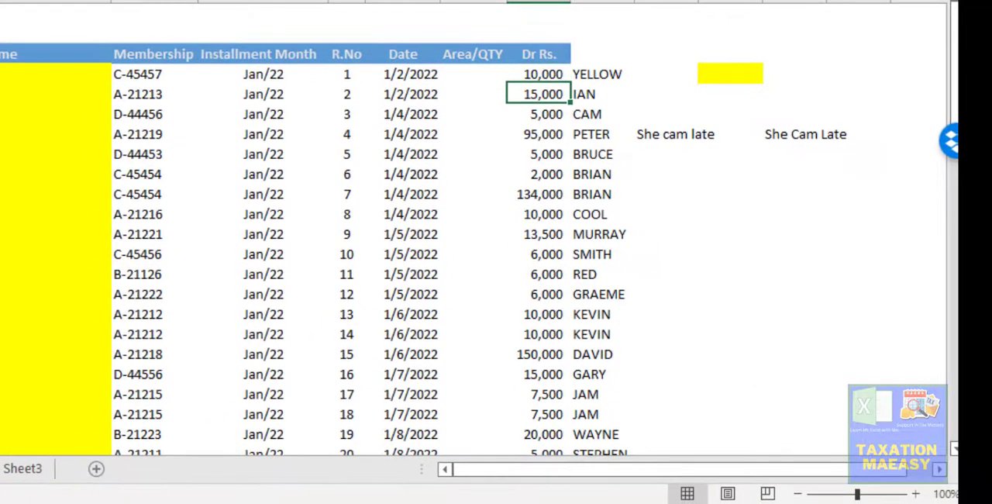
pyautogui.hotkey('ctrl', 'Down')
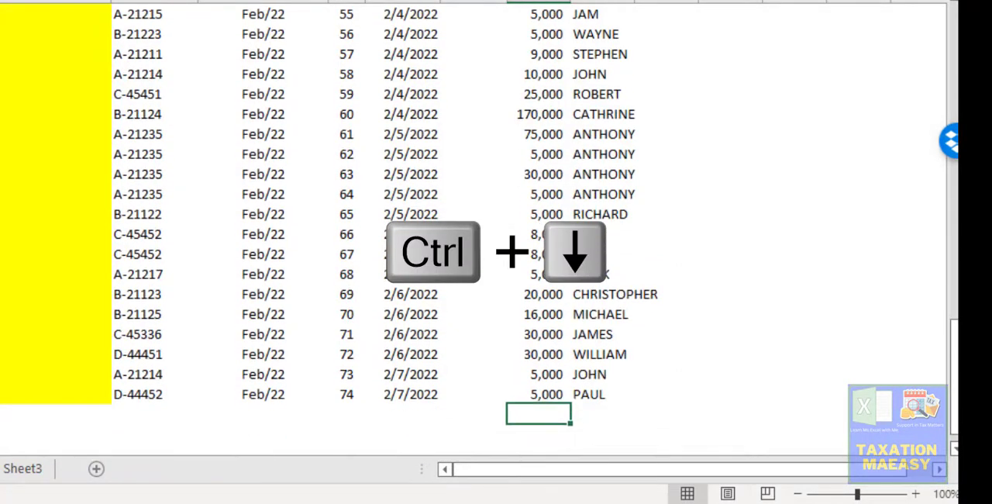
pyautogui.press('Up')
pyautogui.press('Up')
pyautogui.press('Up')
pyautogui.press('Down')
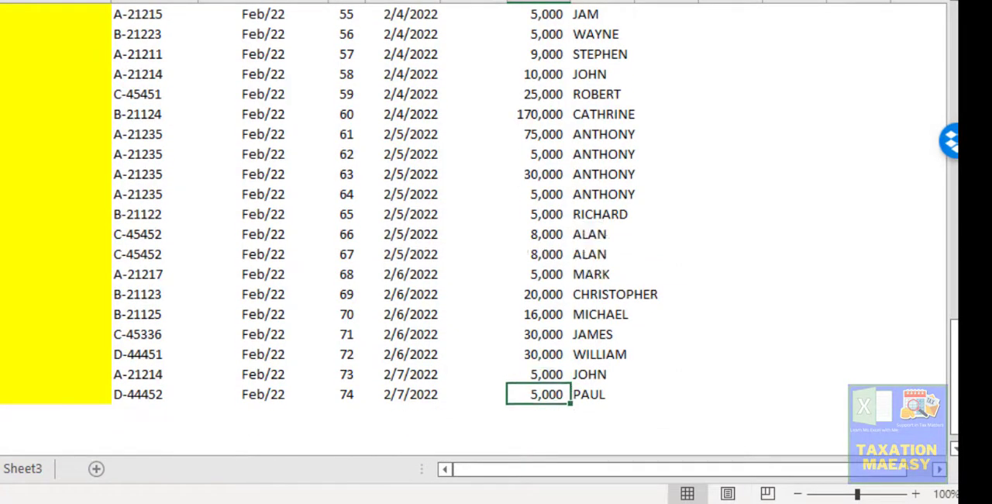
pyautogui.hotkey('ctrl', 'shift', 'Up')
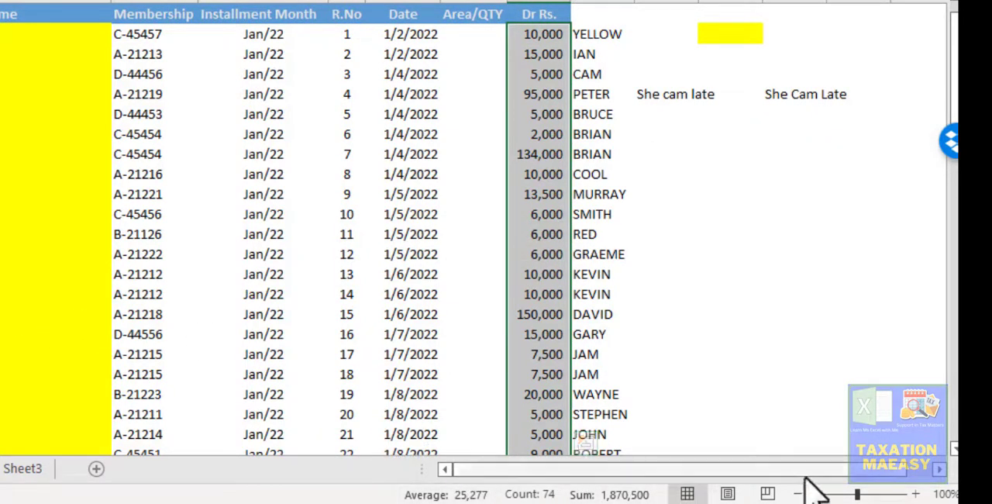
# - Total the Dr Rs. column with =SUM(J4:J77) in the cell directly below the last amount
pyautogui.click(915, 497)
pyautogui.click(915, 496)
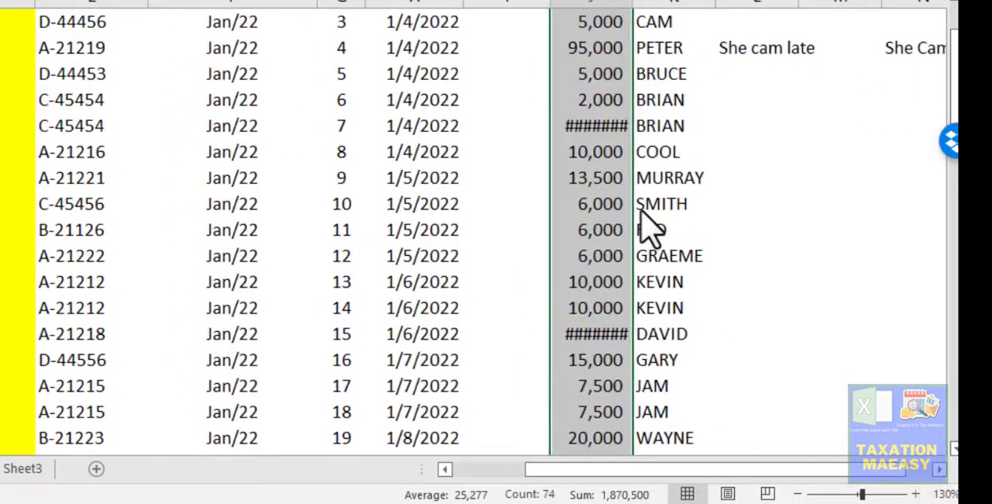
pyautogui.click(645, 222)
pyautogui.press('Left')
pyautogui.press('Down')
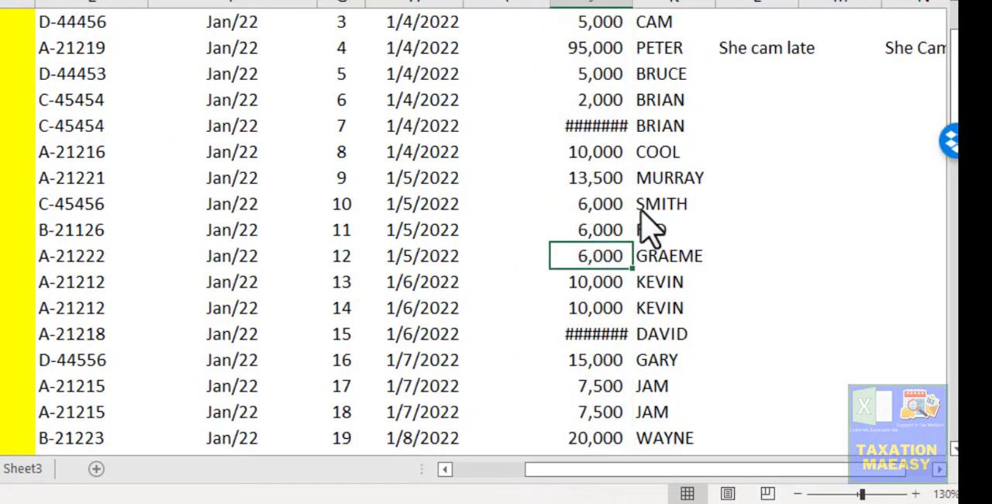
pyautogui.hotkey('ctrl', 'Down')
pyautogui.press('Down')
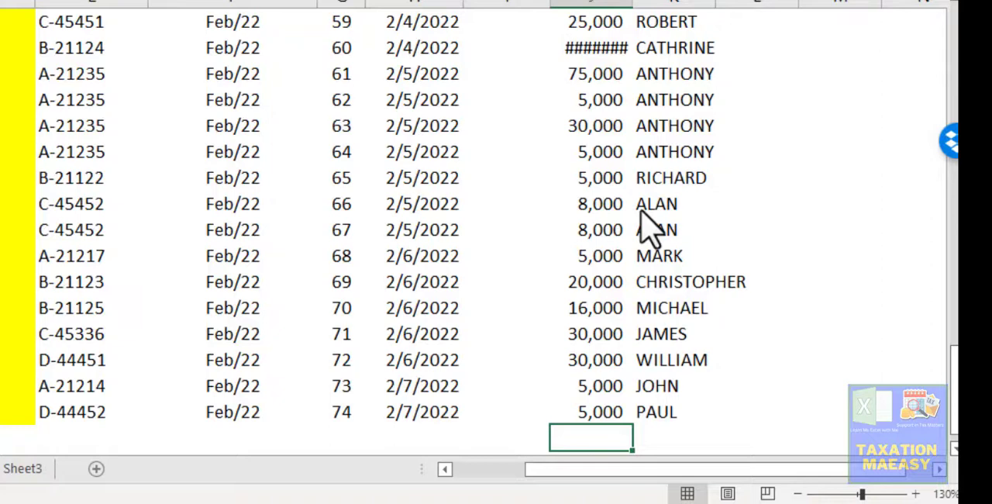
pyautogui.hotkey('alt', '=')
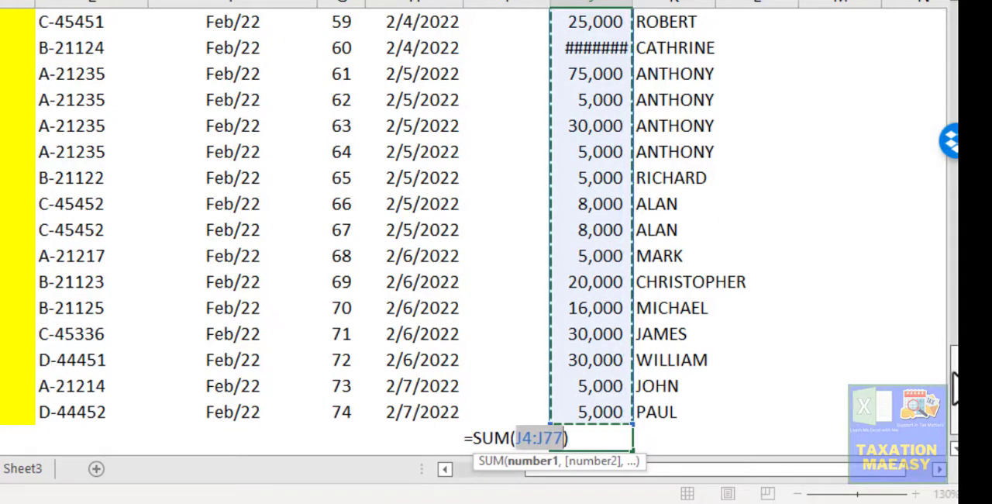
pyautogui.moveTo(955, 382); pyautogui.dragTo(930, 9)
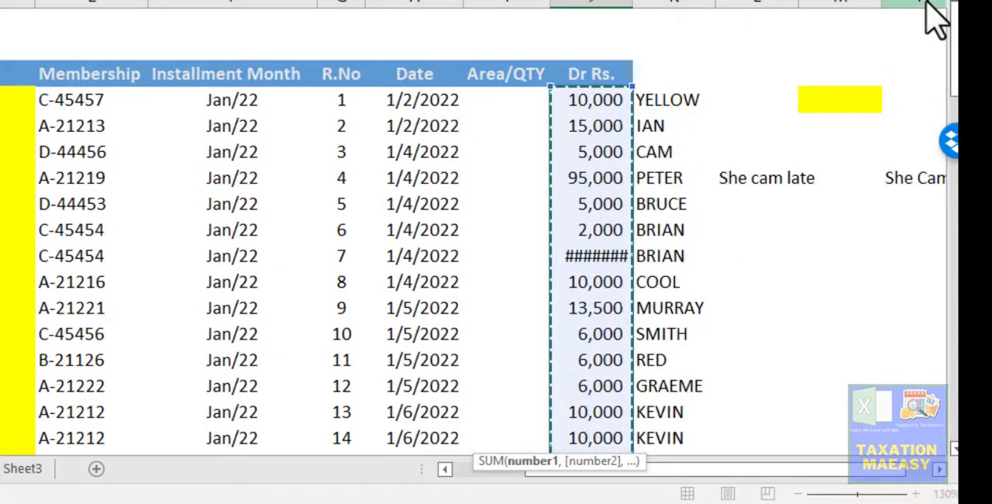
pyautogui.press('Return')
pyautogui.press('Up')
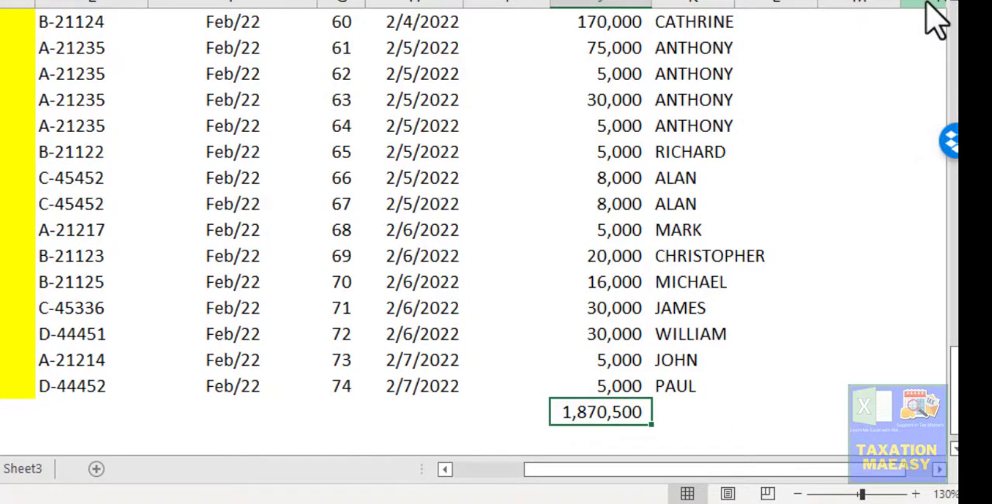
# - Select the Dr Rs. amounts above the total to check their sum against the SUM formula
pyautogui.press('Up')
pyautogui.hotkey('ctrl', 'shift', 'Up')
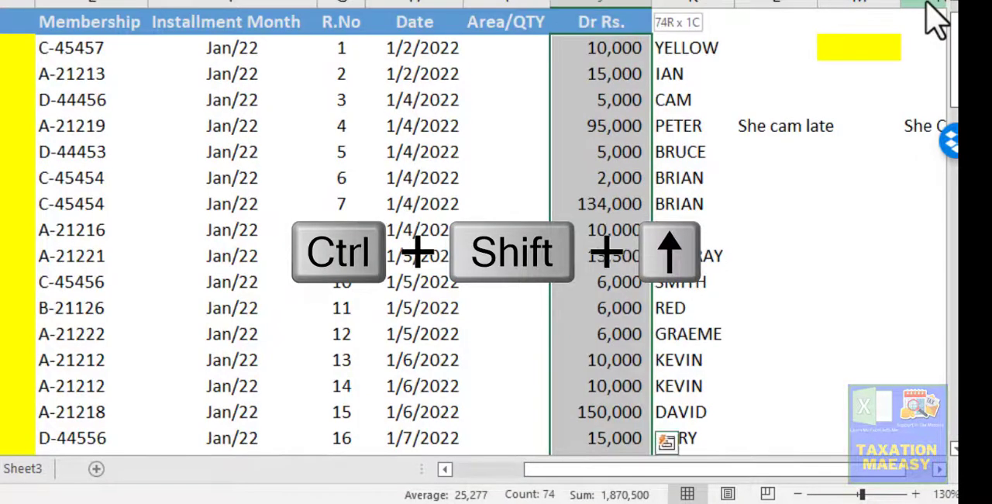
pyautogui.press('Down')
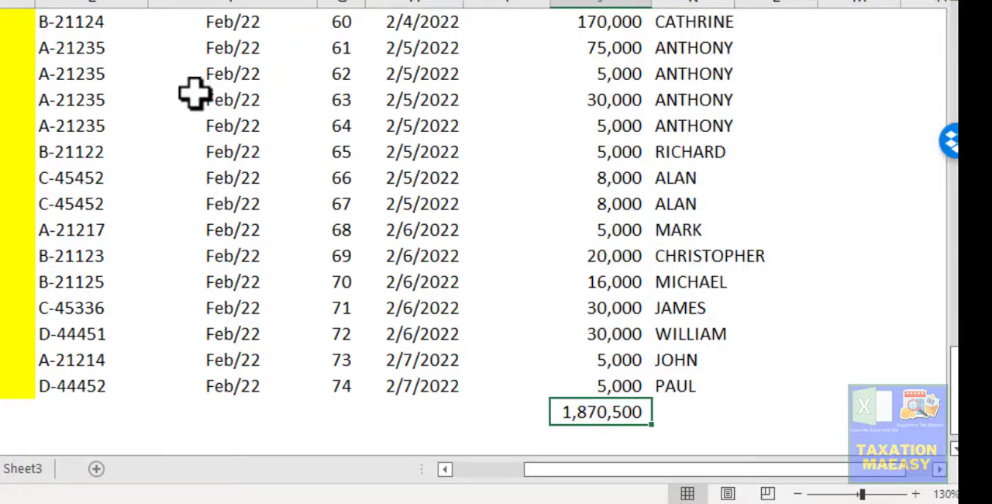
# - View Sheet3 and the other worksheets, and return to the member data sheet
pyautogui.click(29, 471)
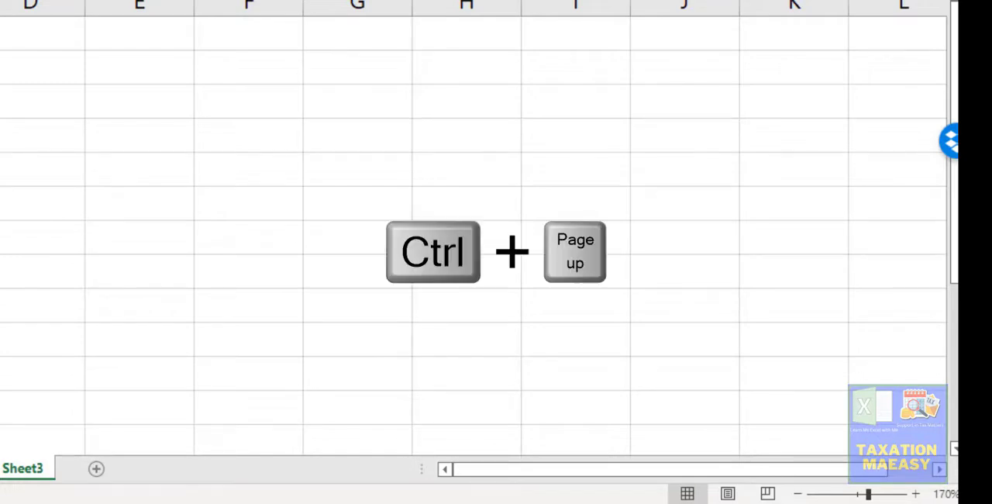
pyautogui.hotkey('ctrl', 'pageup')
pyautogui.hotkey('ctrl', 'pageup')
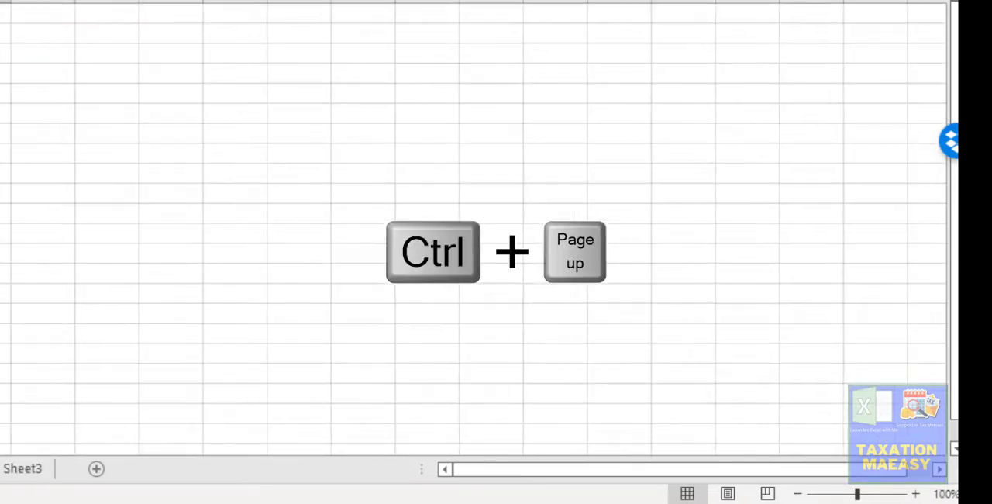
pyautogui.hotkey('ctrl', 'pageup')
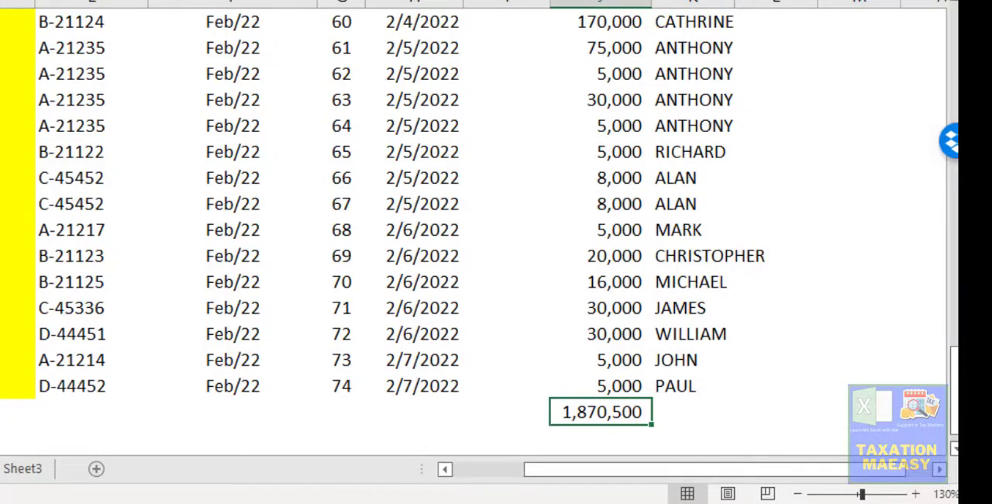
pyautogui.hotkey('ctrl', 'pageup')
pyautogui.hotkey('ctrl', 'pagedown')
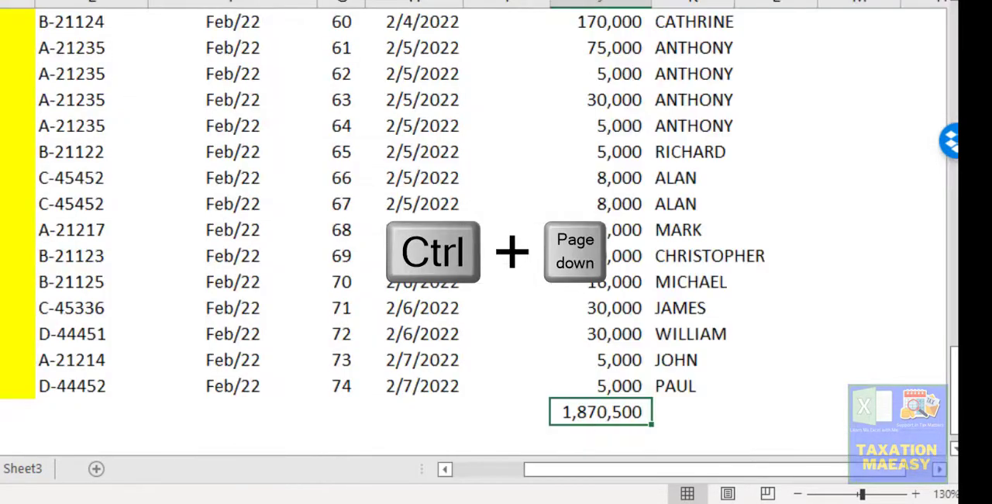
# - Examine the names in column K from the first record downward, including those that repeat
pyautogui.press('Up')
pyautogui.press('Up')
pyautogui.press('Up')
pyautogui.press('Up')
pyautogui.press('Up')
pyautogui.press('Up')
pyautogui.press('Up')
pyautogui.press('Up')
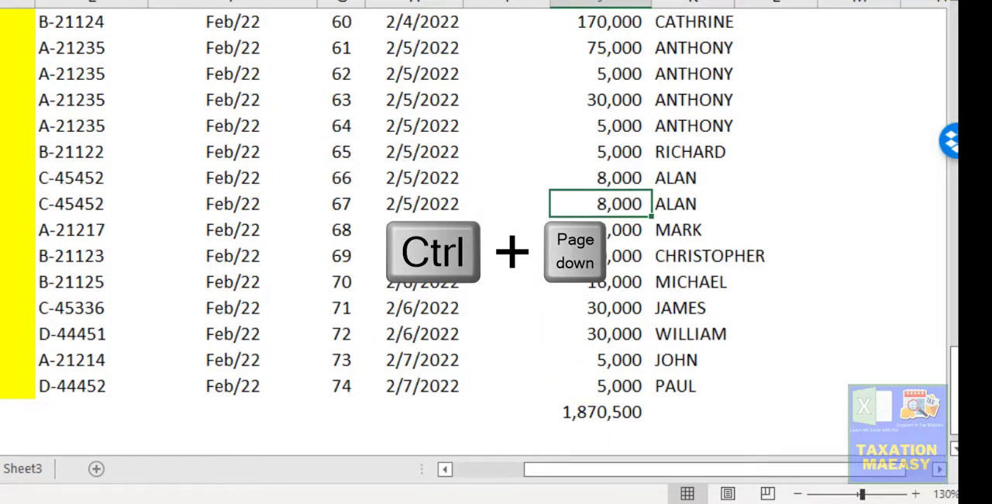
pyautogui.hotkey('ctrl', 'Up')
pyautogui.press('Down')
pyautogui.press('Right')
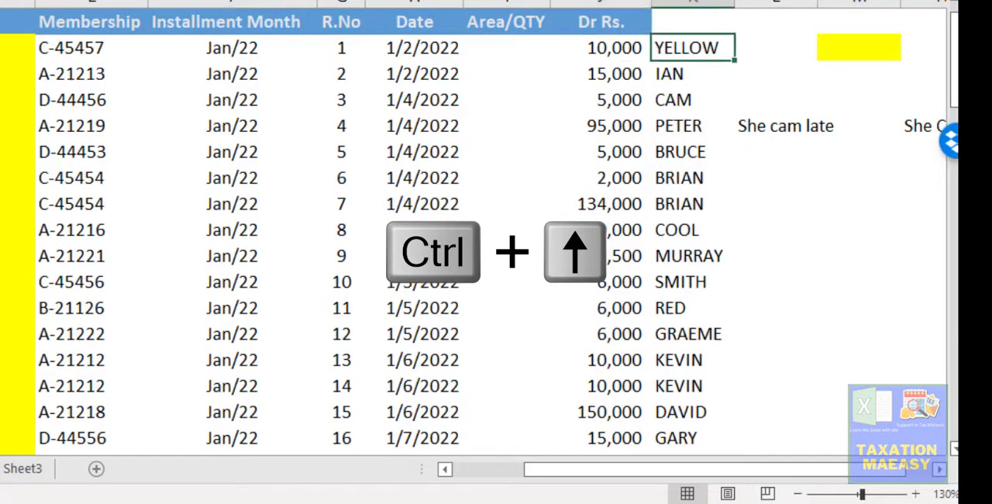
pyautogui.press('Down')
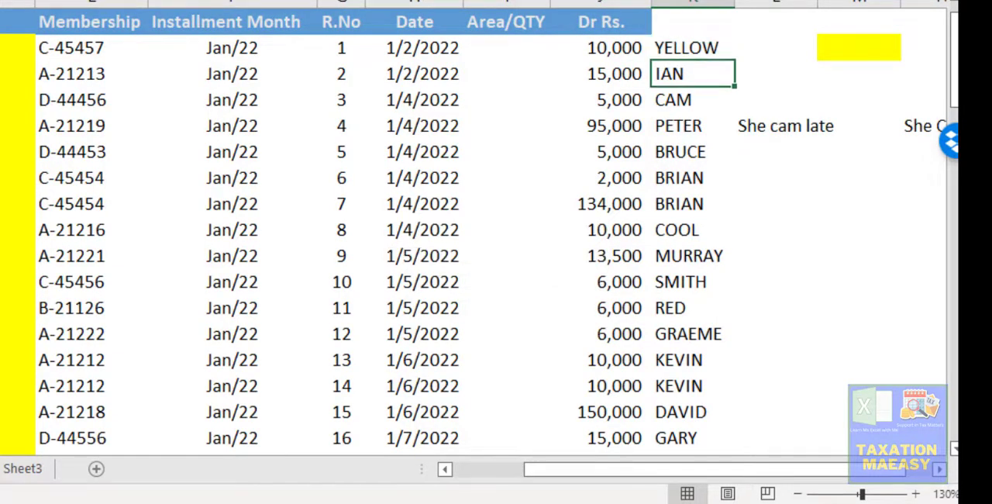
pyautogui.press('Down')
pyautogui.press('Down')
pyautogui.press('Down')
pyautogui.press('Down')
pyautogui.press('Down')
pyautogui.press('Up')
pyautogui.press('Up')
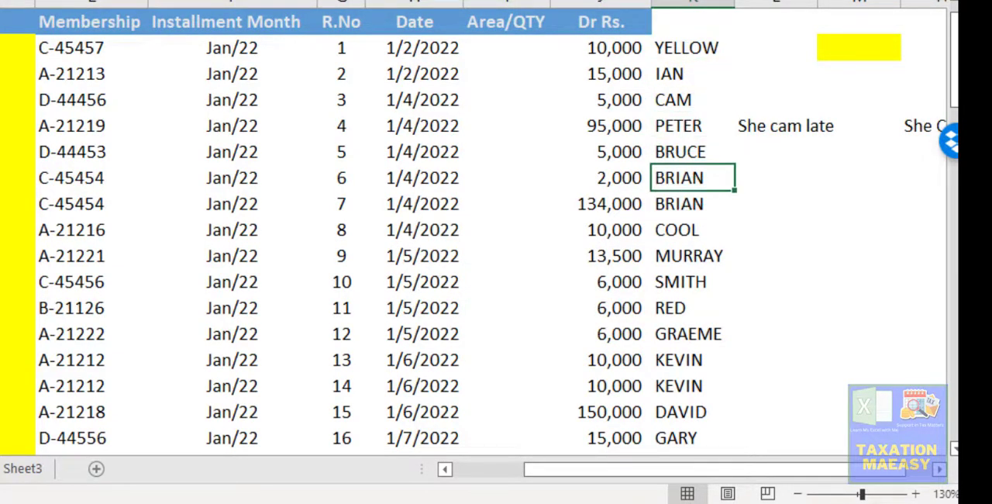
pyautogui.press('Up')
pyautogui.press('Up')
pyautogui.press('Up')
pyautogui.press('Up')
pyautogui.press('Down')
pyautogui.press('Down')
pyautogui.press('Down')
pyautogui.press('Down')
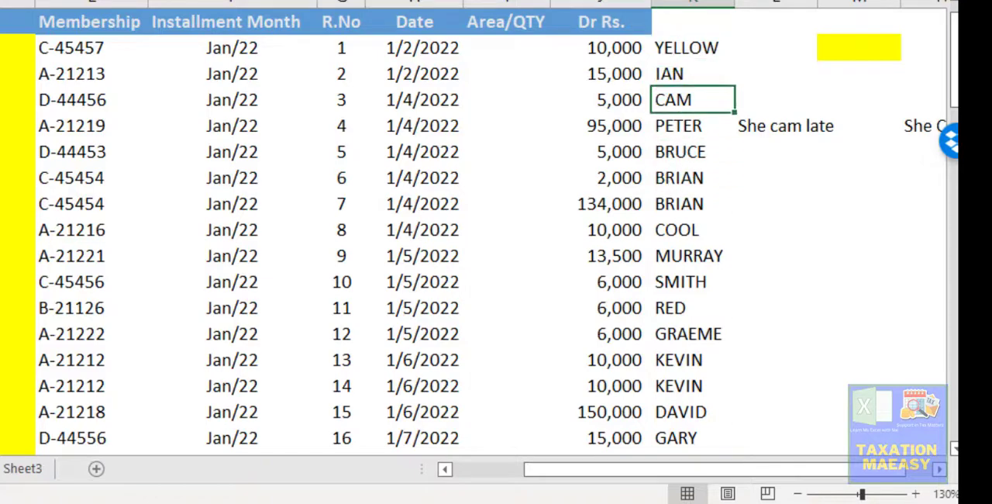
pyautogui.press('Down')
pyautogui.press('Down')
pyautogui.press('Down')
pyautogui.press('Up')
pyautogui.press('Up')
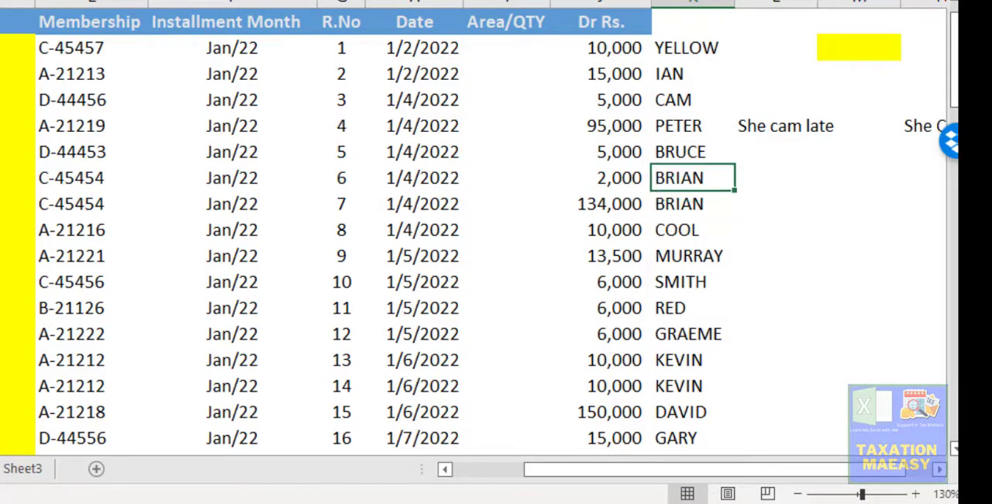
pyautogui.hotkey('shift', 'Down')
pyautogui.press('Down')
pyautogui.press('Down')
pyautogui.press('Down')
pyautogui.press('Down')
pyautogui.press('Down')
pyautogui.press('Down')
pyautogui.press('Down')
pyautogui.press('Down')
pyautogui.press('Down')
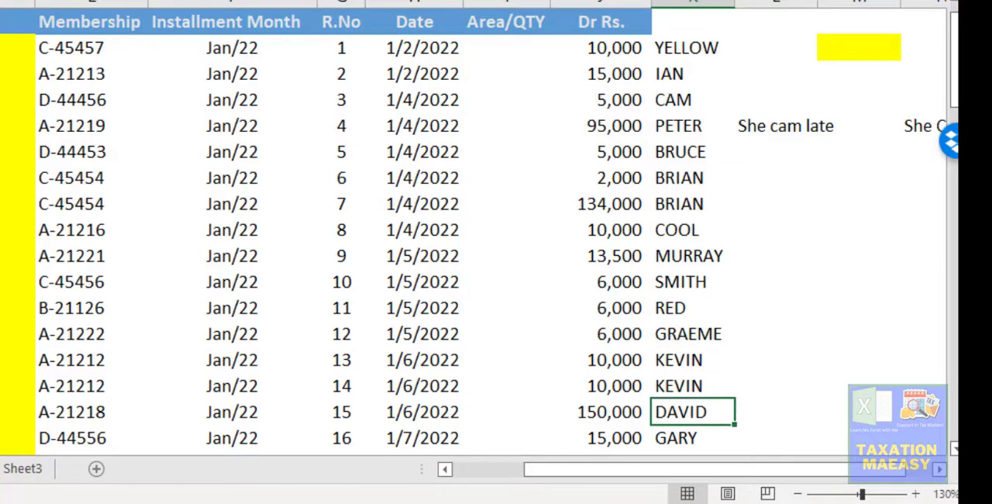
pyautogui.press('Up')
pyautogui.press('Down')
pyautogui.press('Down')
pyautogui.press('Down')
pyautogui.press('Down')
pyautogui.press('Down')
pyautogui.press('Down')
pyautogui.press('Down')
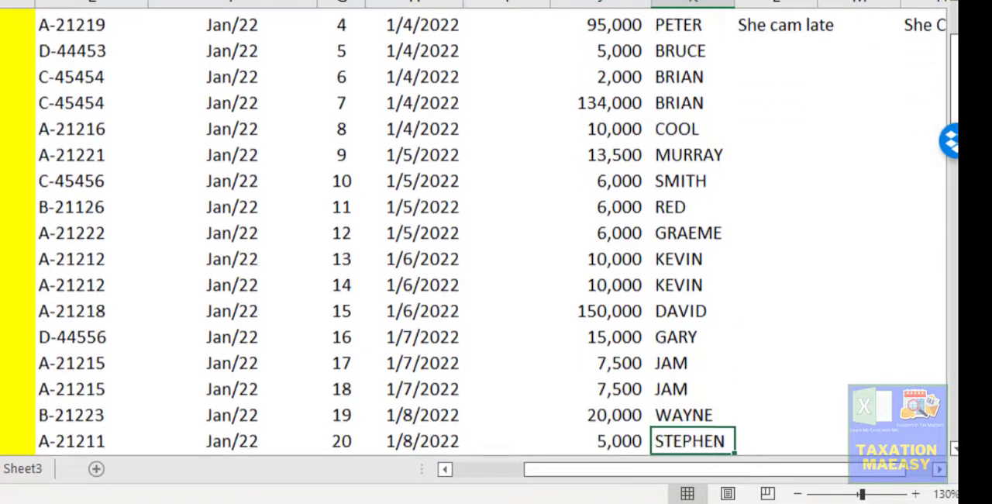
# - Copy the names for records 1 to 18 in column K and go to cell N4
pyautogui.press('Up')
pyautogui.press('Up')
pyautogui.press('Up')
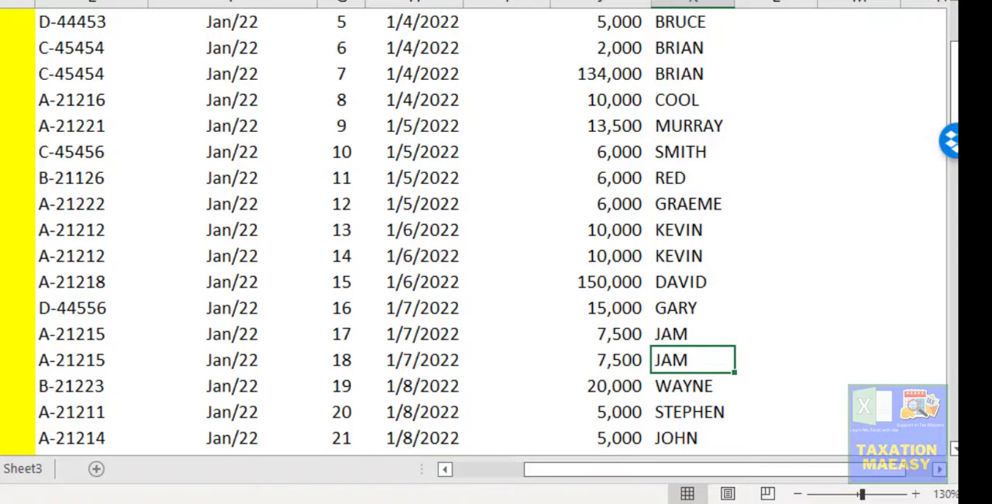
pyautogui.hotkey('ctrl', 'Up')
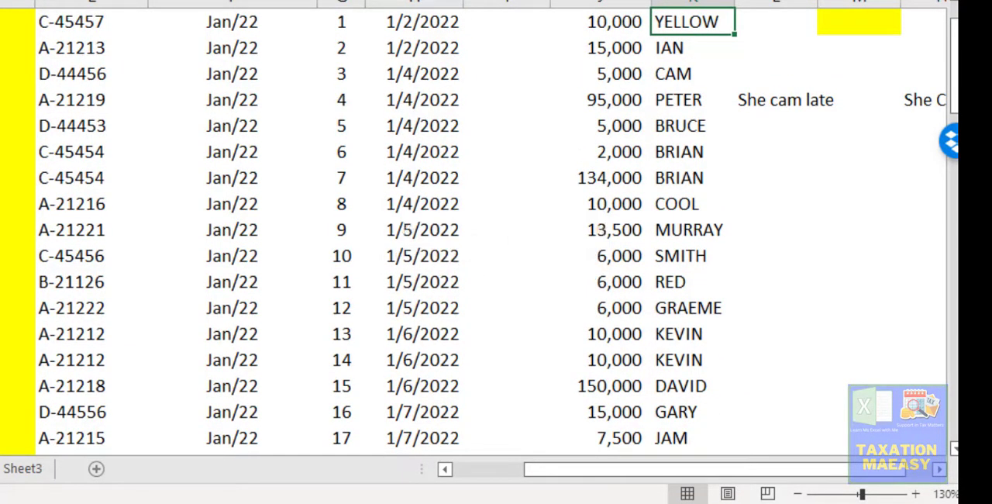
pyautogui.moveTo(686, 22); pyautogui.dragTo(729, 451)
pyautogui.hotkey('ctrl', 'c')
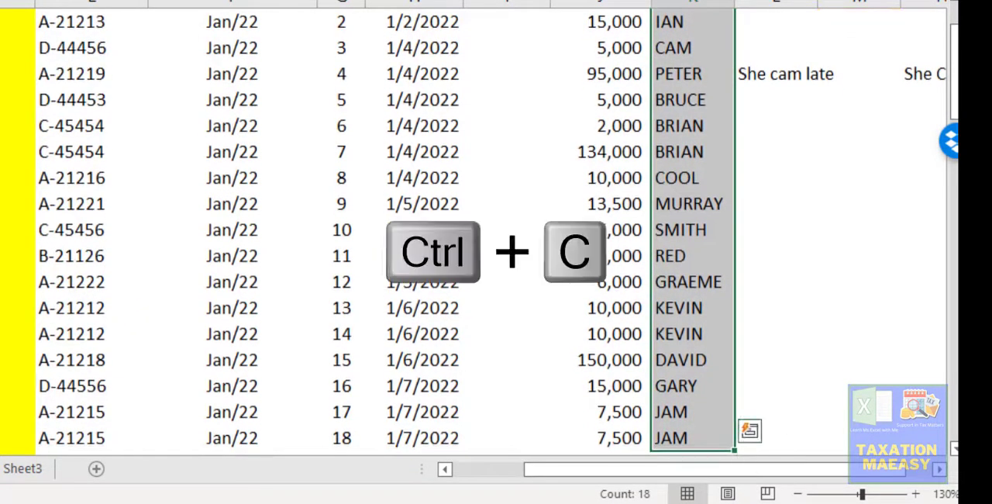
pyautogui.scroll(1, 728, 388)
pyautogui.press('Right')
pyautogui.press('Right')
pyautogui.press('Right')
pyautogui.press('Right')
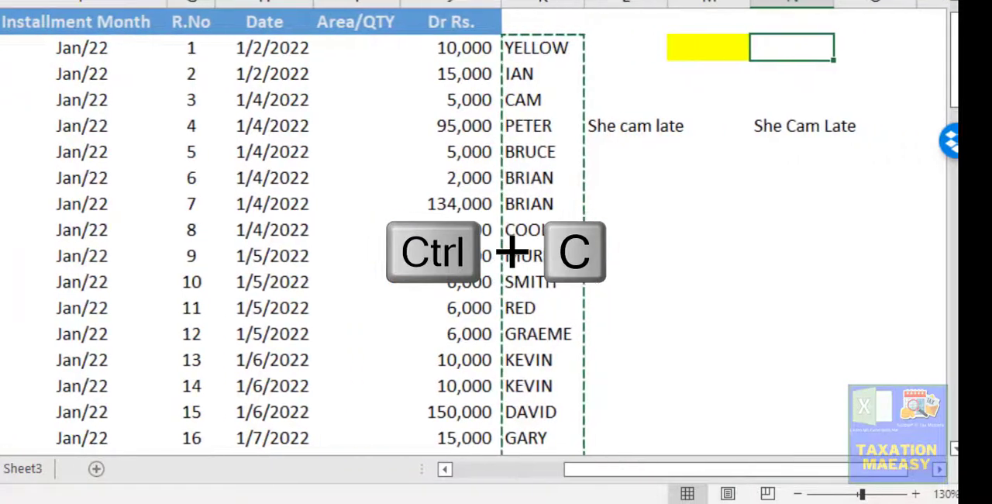
# - Try a regular paste of the copied names into column N from N4, and undo it
pyautogui.press('Left')
pyautogui.hotkey('ctrl', 'v')
pyautogui.hotkey('ctrl', 'e')
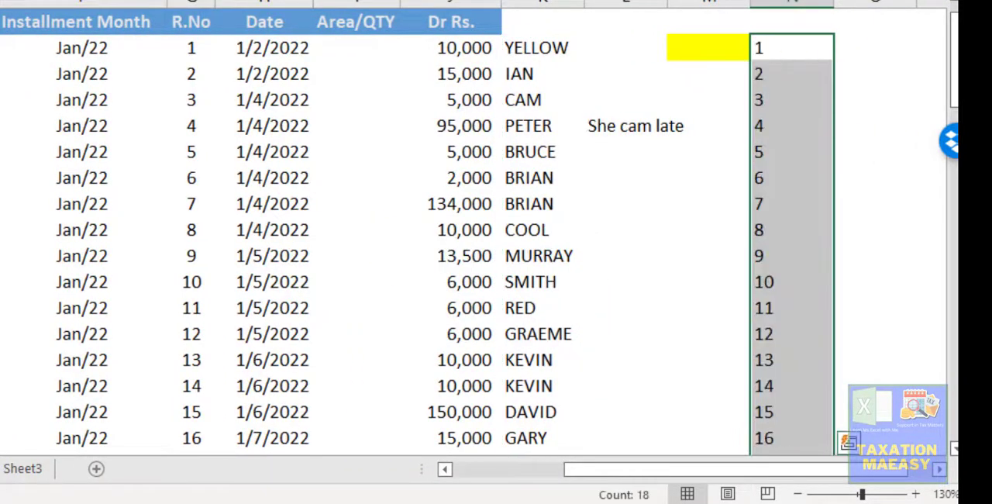
pyautogui.hotkey('ctrl', 'z')
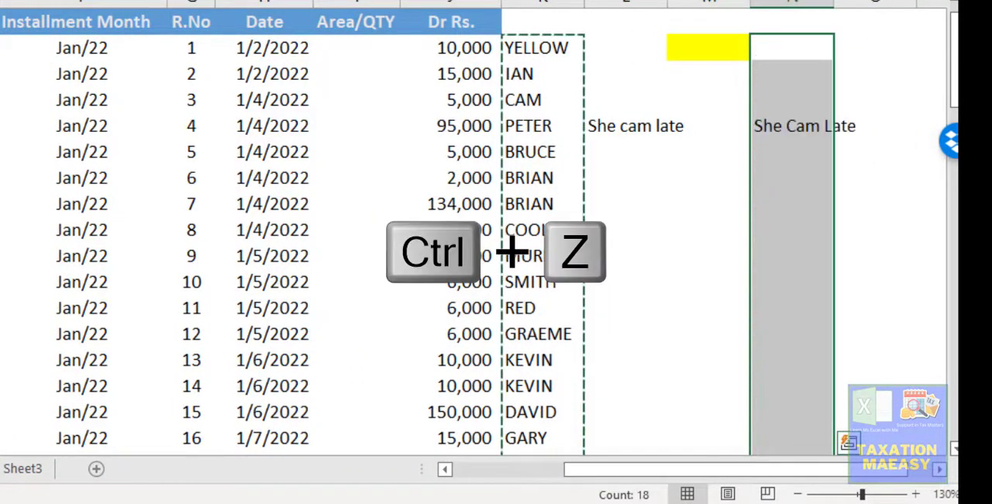
pyautogui.hotkey('ctrl', 'z')
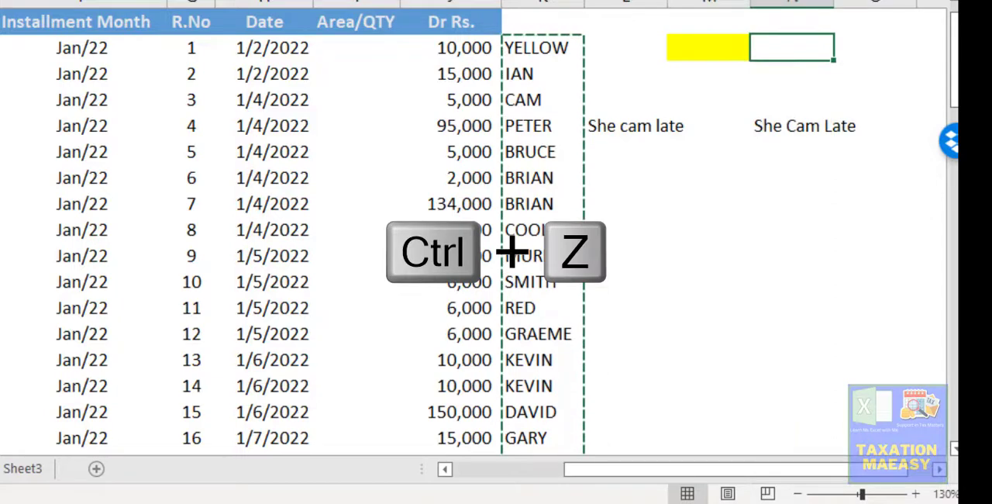
# - Paste the copied names as values into column N, starting at N4
pyautogui.hotkey('shift', 'F10')
pyautogui.press('v')
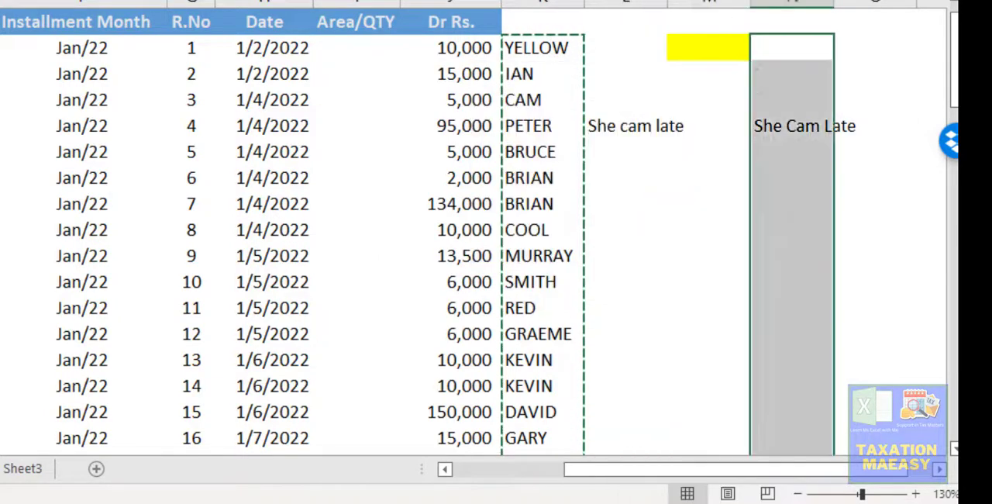
pyautogui.press('Down')
pyautogui.press('Up')
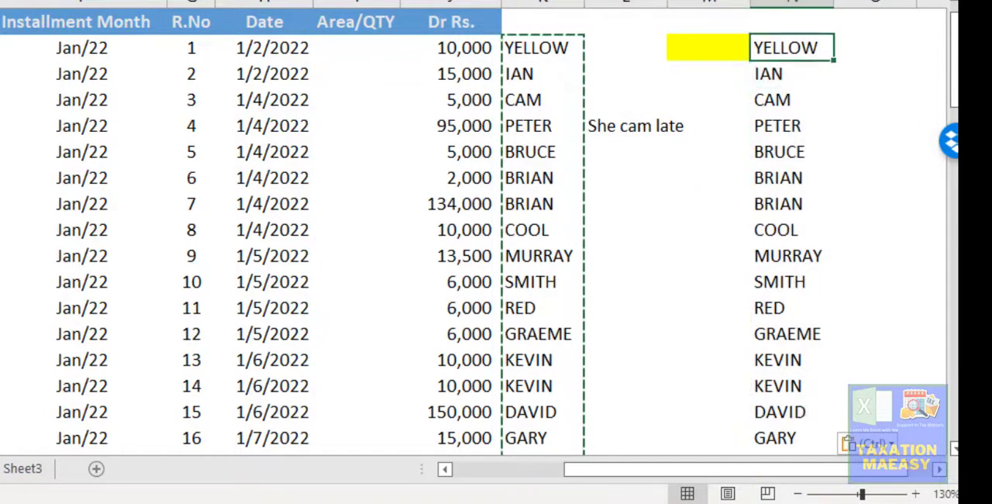
# - Clear the repeated name beside record 6 in column N and look down the list for further repeats
pyautogui.press('Down')
pyautogui.press('Down')
pyautogui.press('Down')
pyautogui.press('Down')
pyautogui.press('Down')
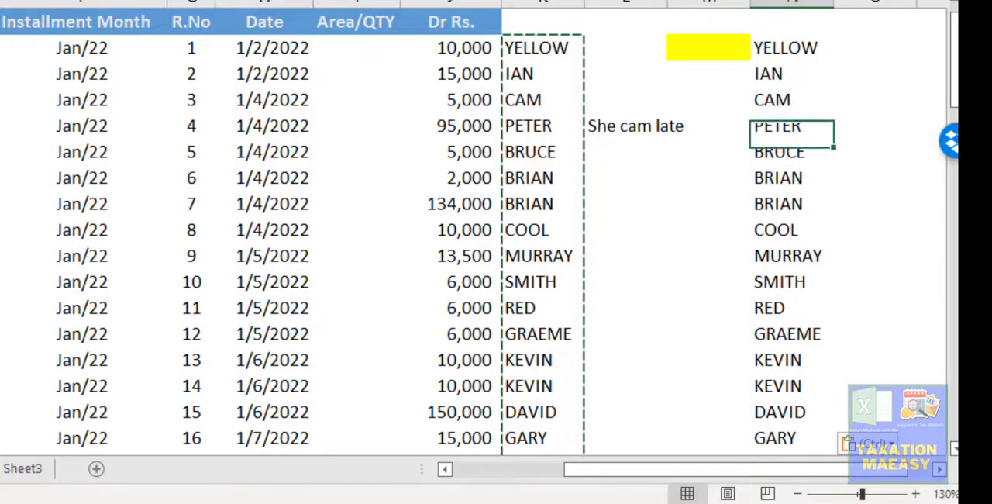
pyautogui.press('Delete')
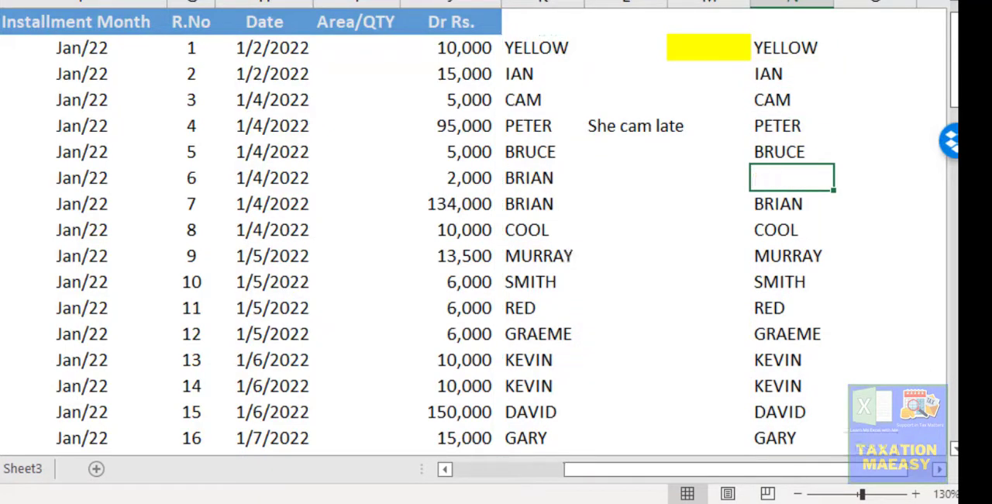
pyautogui.press('Down')
pyautogui.press('Down')
pyautogui.press('Down')
pyautogui.press('Down')
pyautogui.press('Down')
pyautogui.press('Down')
pyautogui.press('Down')
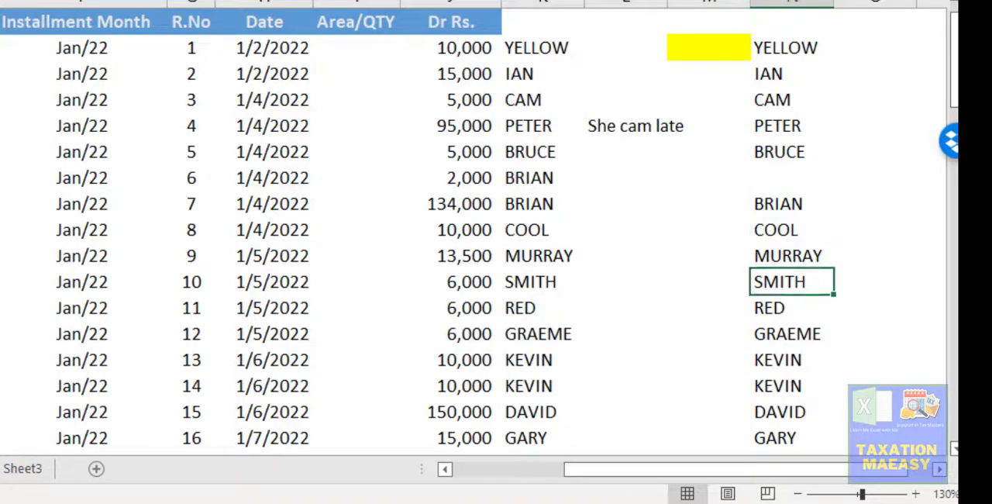
pyautogui.press('Down')
pyautogui.press('Down')
pyautogui.press('Up')
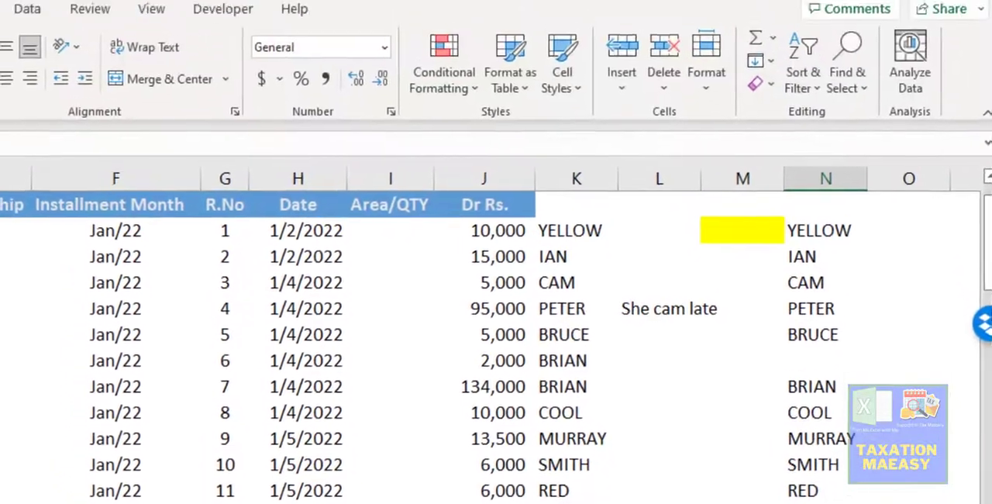
# - Undo the clearing of the repeated name beside record 6 in column N
pyautogui.hotkey('ctrl', 'Up')
pyautogui.press('Up')
pyautogui.press('Up')
pyautogui.press('Up')
pyautogui.press('Up')
pyautogui.press('Up')
pyautogui.press('Up')
pyautogui.press('Up')
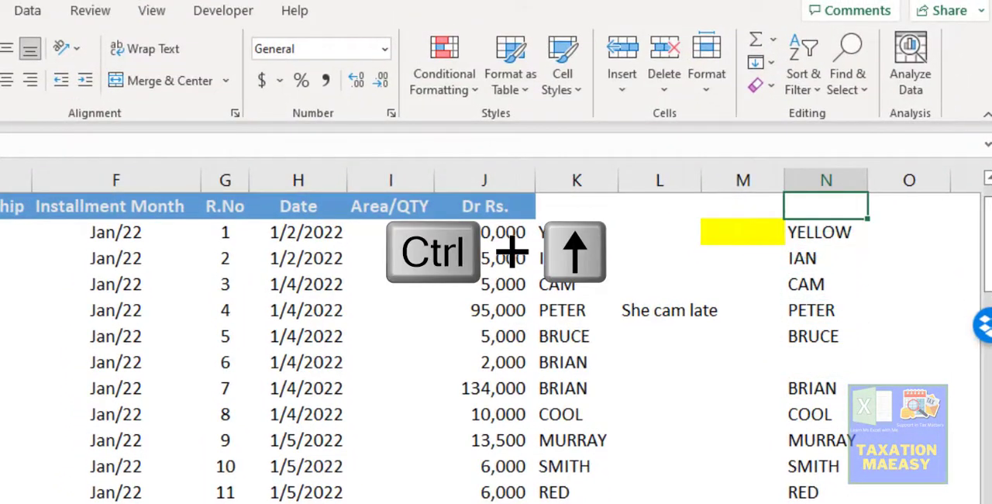
pyautogui.press('Down')
pyautogui.hotkey('ctrl', 'z')
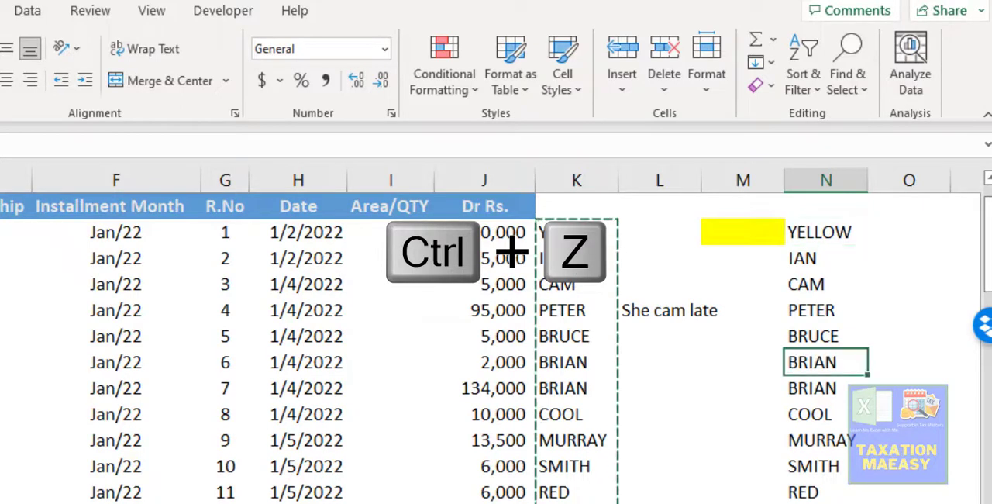
# - Highlight duplicate values among the pasted names in column N with Light Red Fill with Dark Red Text
pyautogui.press('Up')
pyautogui.press('Up')
pyautogui.press('Up')
pyautogui.press('Up')
pyautogui.press('Up')
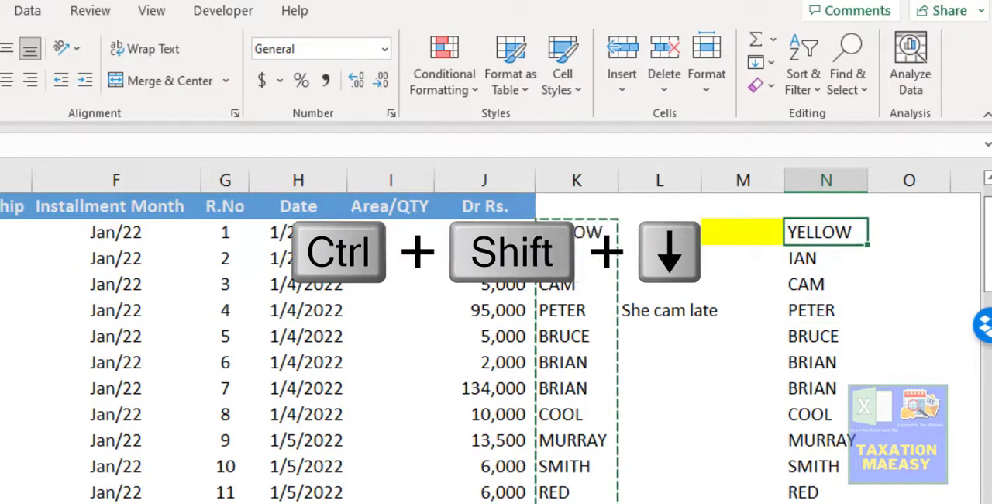
pyautogui.hotkey('ctrl', 'shift', 'Down')
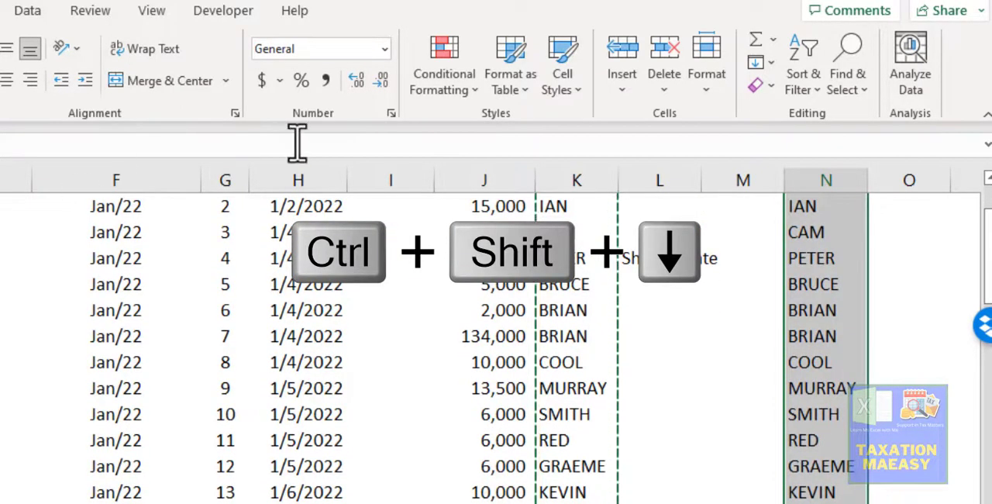
pyautogui.click(450, 88)
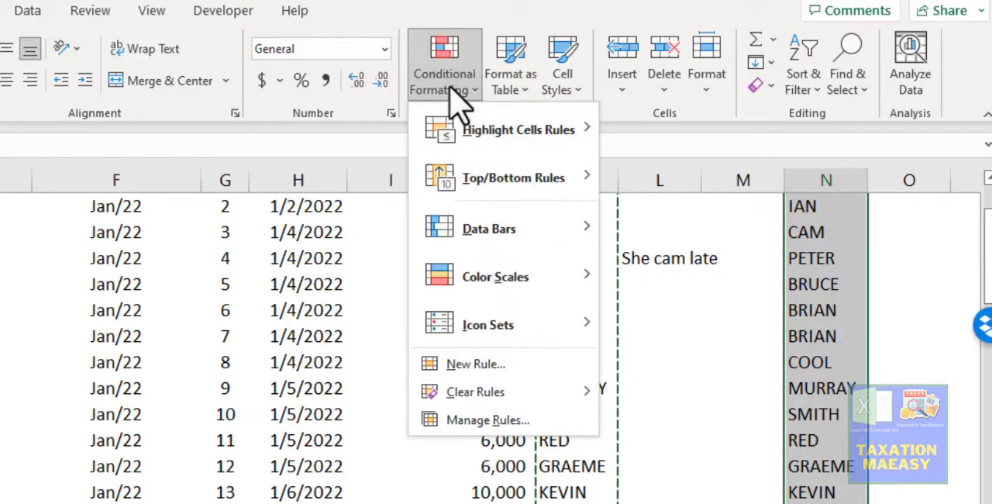
pyautogui.moveTo(499, 129)
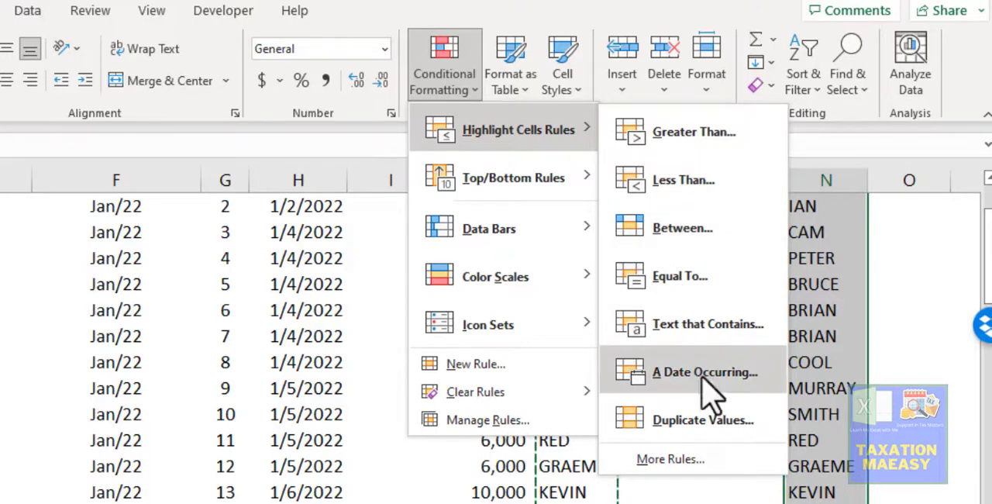
pyautogui.click(684, 424)
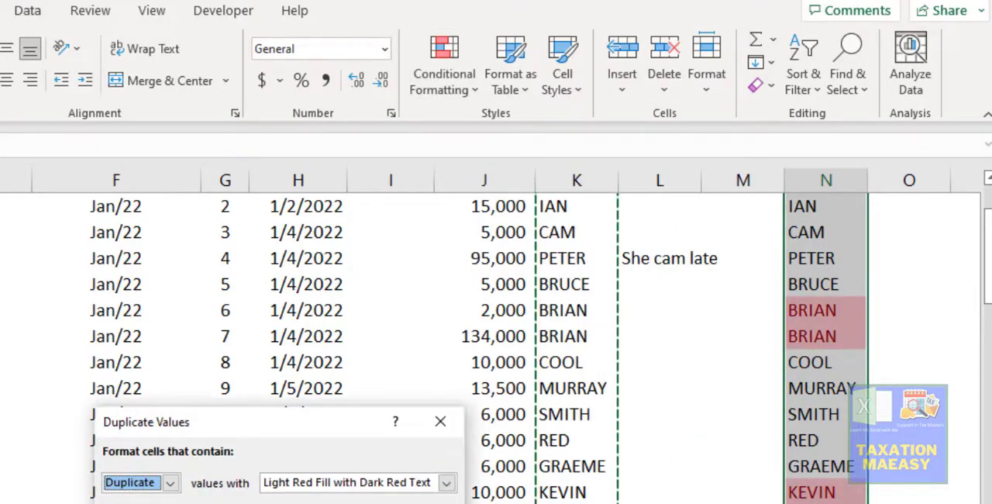
pyautogui.click(338, 503)
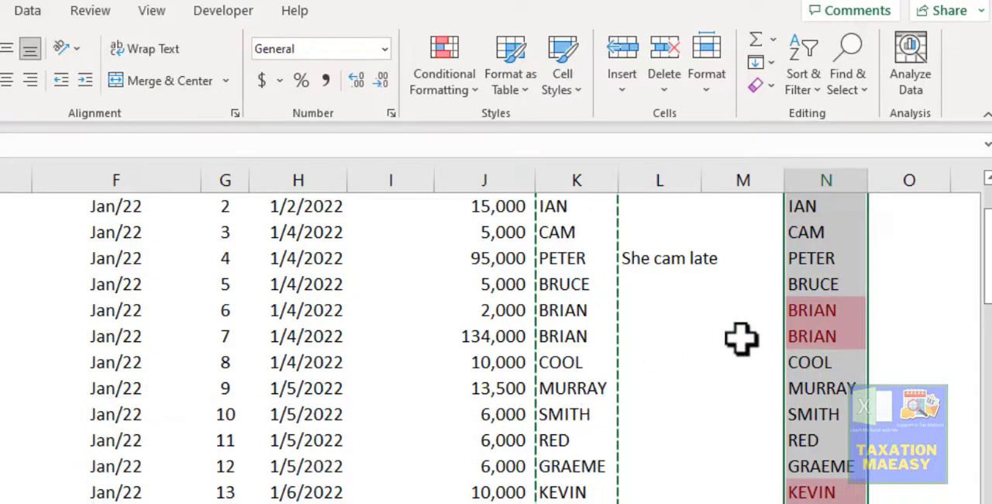
# - Clear the highlighted duplicate name beside record 6 in column N
pyautogui.scroll(1, 804, 318)
pyautogui.press('Down')
pyautogui.press('Down')
pyautogui.press('Down')
pyautogui.press('Down')
pyautogui.press('Down')
pyautogui.press('Down')
pyautogui.press('Down')
pyautogui.press('Down')
pyautogui.press('Down')
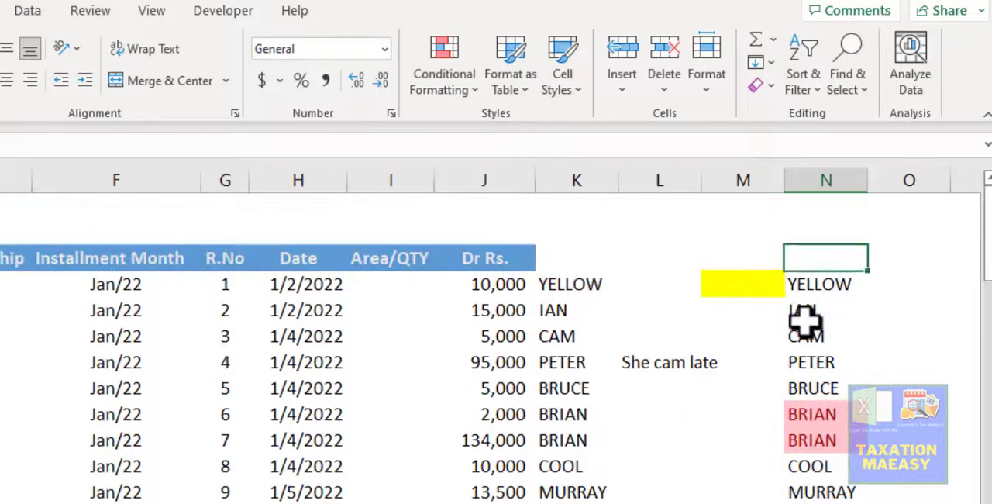
pyautogui.press('Up')
pyautogui.press('Delete')
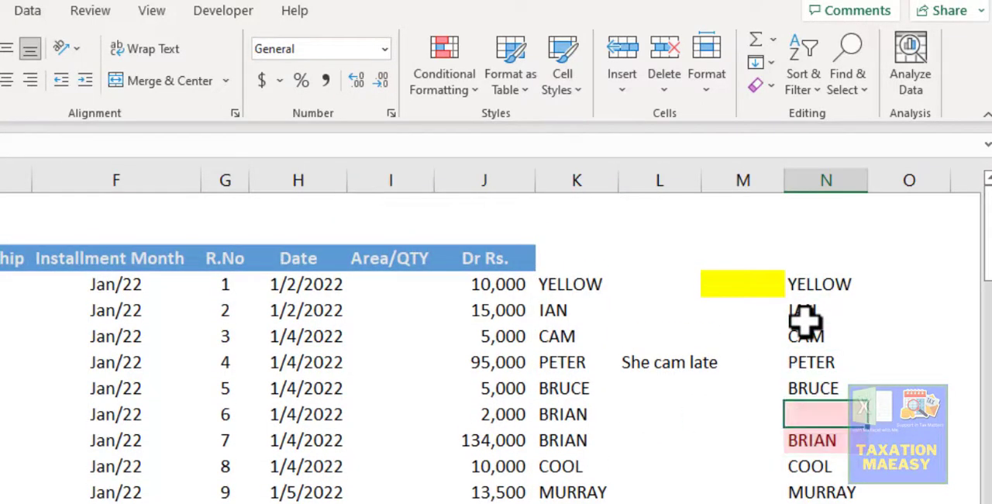
# - Clear the highlighted duplicate names beside records 13 and 18 in column N
pyautogui.press('Down')
pyautogui.press('Down')
pyautogui.press('Down')
pyautogui.press('Down')
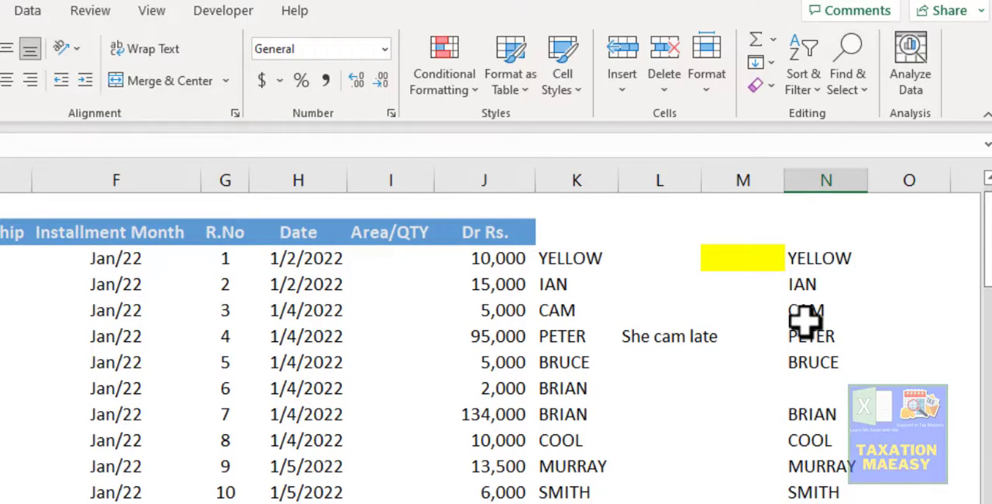
pyautogui.scroll(-3, 805, 318)
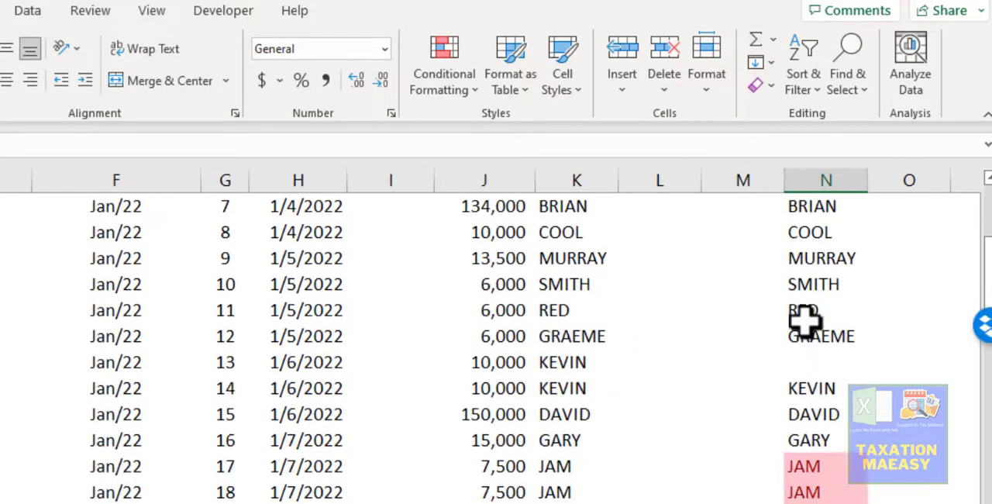
pyautogui.press('Up')
pyautogui.press('Delete')
pyautogui.press('Up')
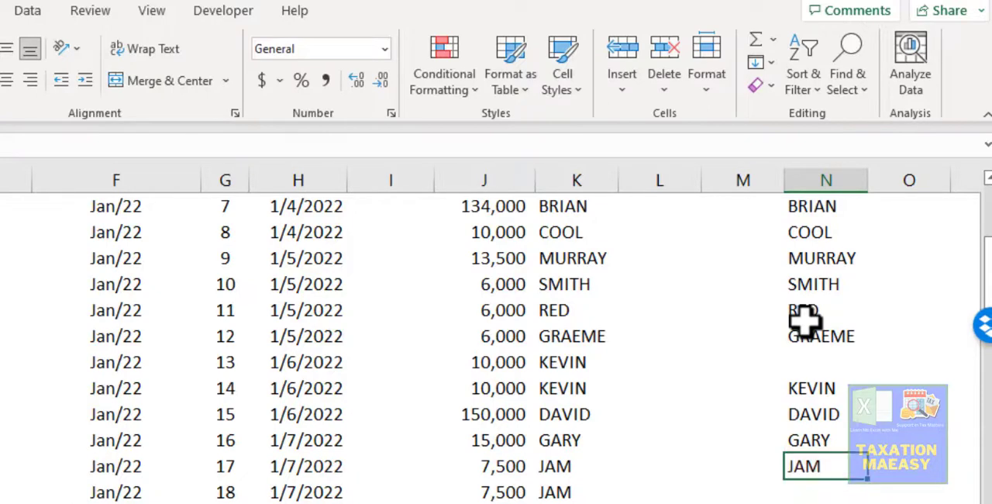
# - Start a SUMIF formula in cell O4, beside the first name in the de-duplicated list
pyautogui.press('Up')
pyautogui.press('Up')
pyautogui.press('Up')
pyautogui.press('Up')
pyautogui.press('Up')
pyautogui.press('Up')
pyautogui.press('Up')
pyautogui.press('Up')
pyautogui.press('Up')
pyautogui.press('Up')
pyautogui.press('Up')
pyautogui.press('Up')
pyautogui.press('Up')
pyautogui.press('Up')
pyautogui.press('Up')
pyautogui.press('Up')
pyautogui.press('Up')
pyautogui.press('Up')
pyautogui.press('Up')
pyautogui.press('Down')
pyautogui.press('Down')
pyautogui.press('Down')
pyautogui.press('Down')
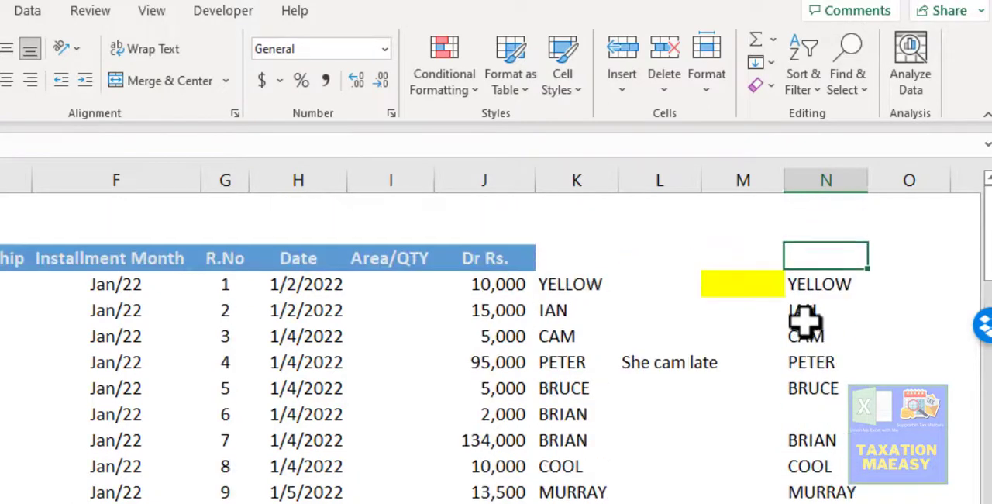
pyautogui.press('Up')
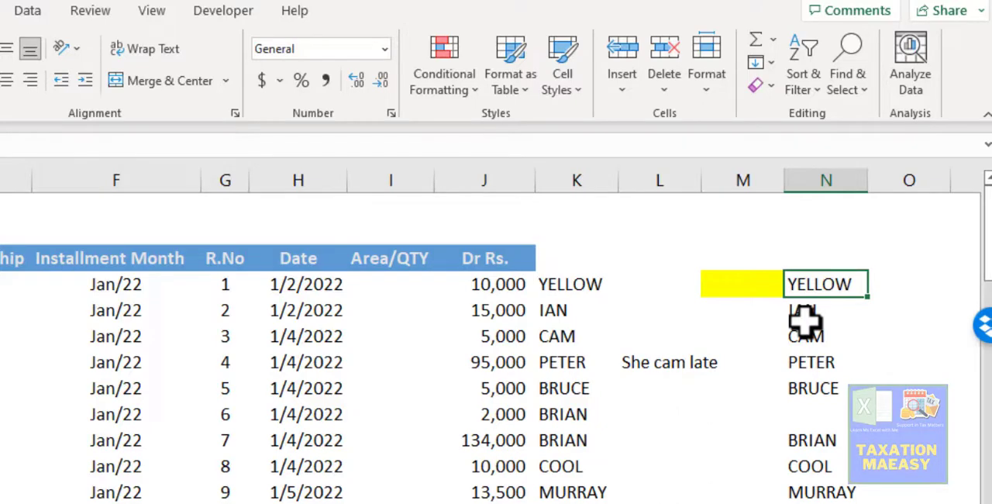
pyautogui.press('Right')
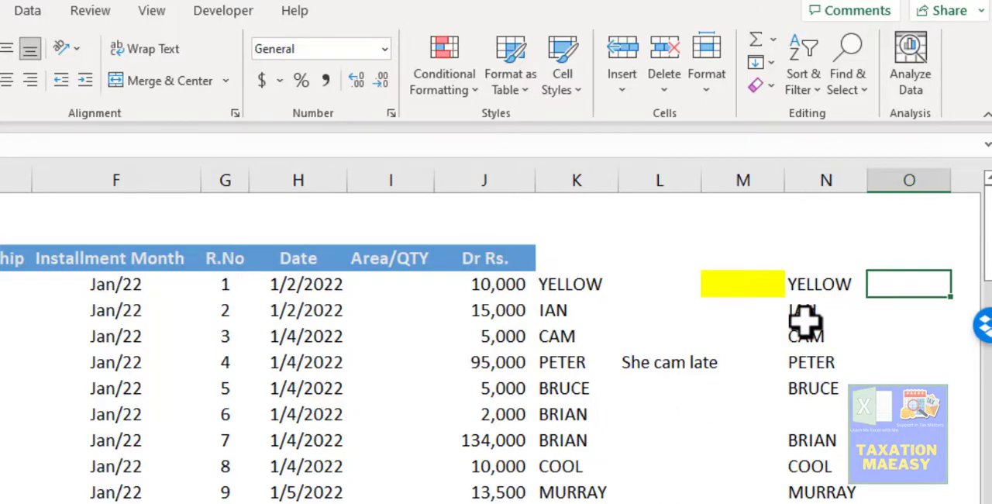
pyautogui.write('=')
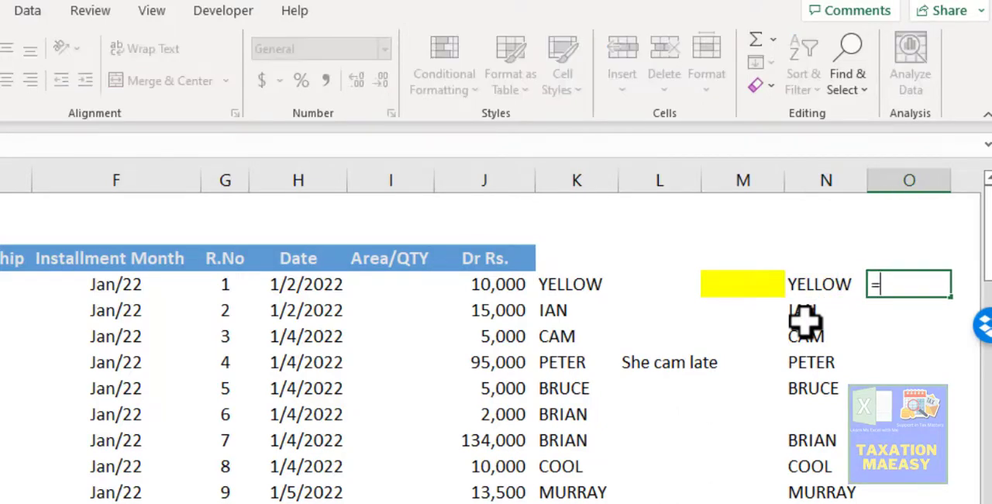
pyautogui.write('SUMIF')
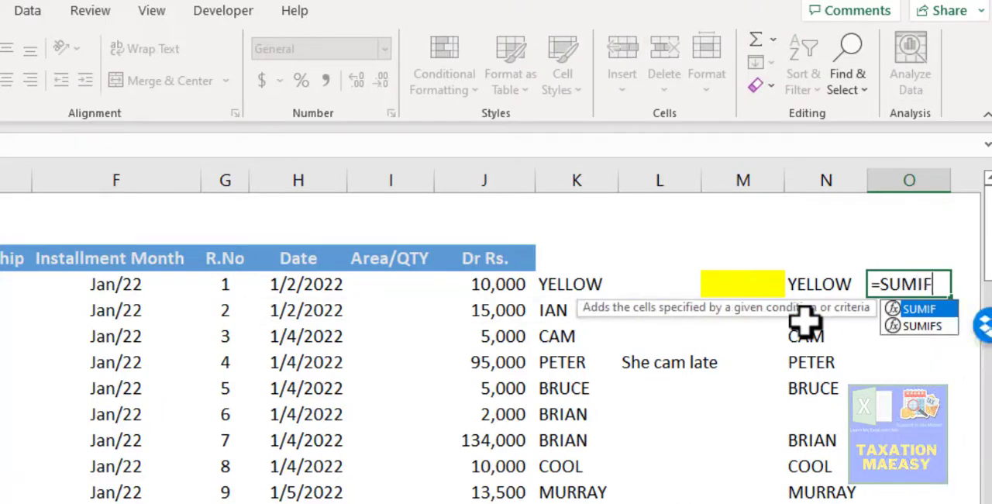
pyautogui.write('(')
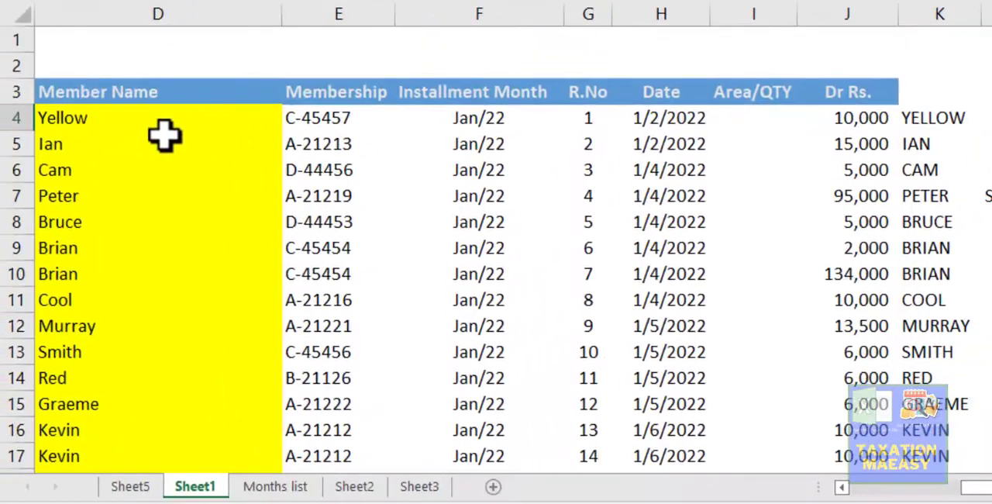
# - Select D4:J77, from Member Name to Dr Rs. down to the last record, as the SUMIF range
pyautogui.click(155, 122)
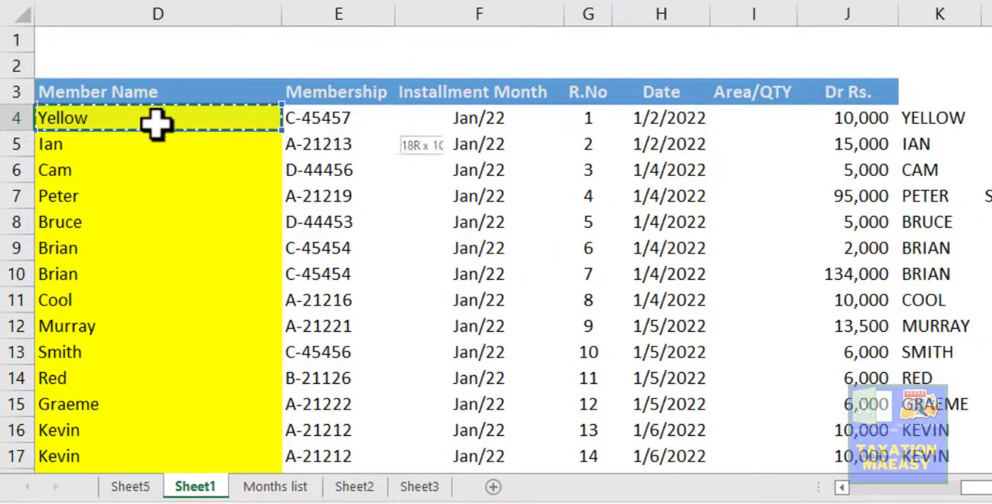
pyautogui.hotkey('shift', 'Right')
pyautogui.hotkey('shift', 'Right')
pyautogui.hotkey('shift', 'Right')
pyautogui.hotkey('shift', 'Right')
pyautogui.hotkey('shift', 'Right')
pyautogui.hotkey('shift', 'Right')
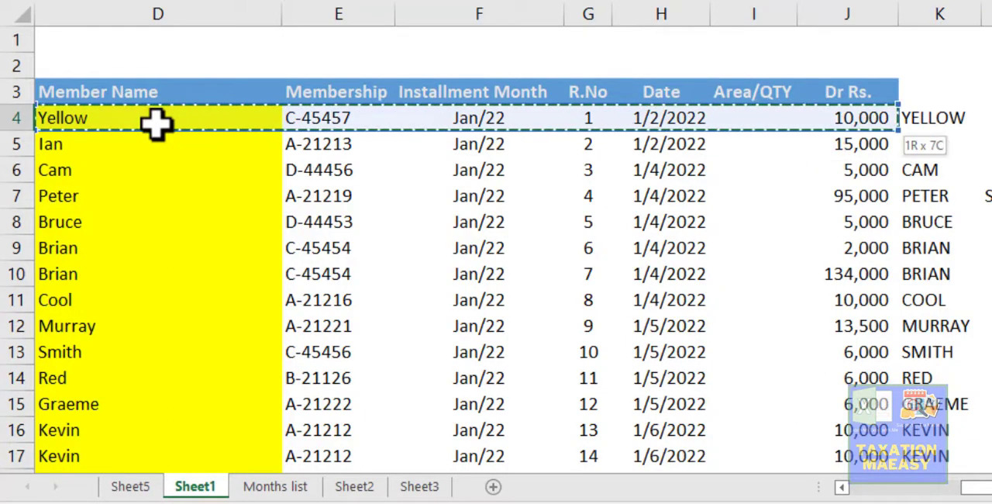
pyautogui.hotkey('ctrl', 'shift', 'Down')
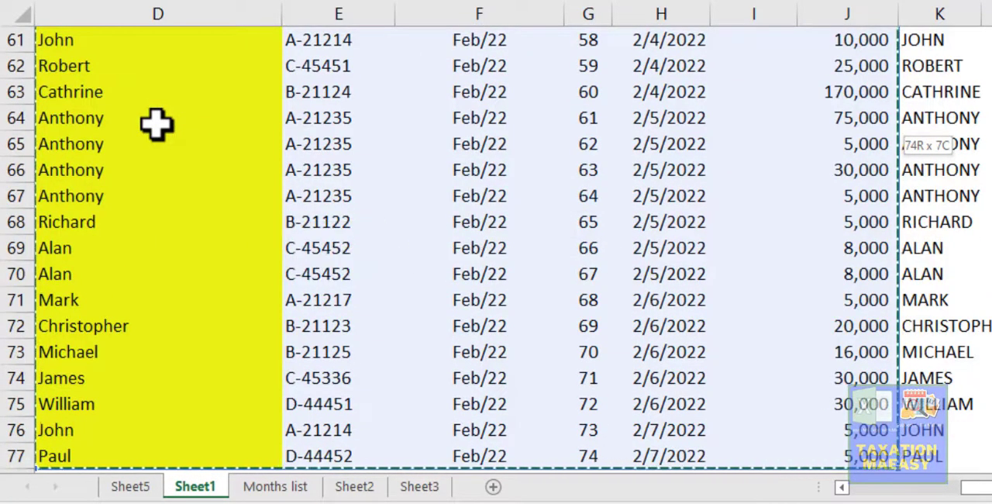
# - Complete the SUMIF formula in O4 with N4 as the criteria and J4:J77 as the sum range
pyautogui.write(',')
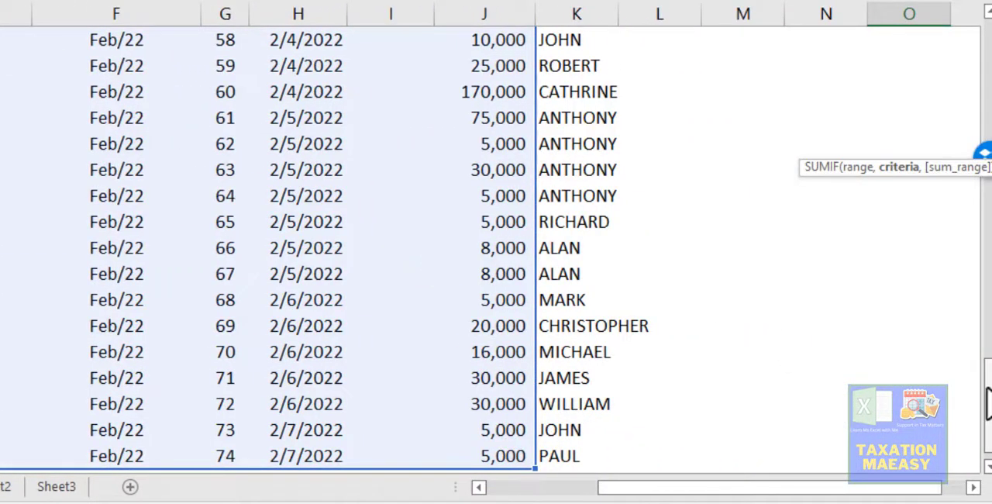
pyautogui.moveTo(987, 403); pyautogui.dragTo(969, 53)
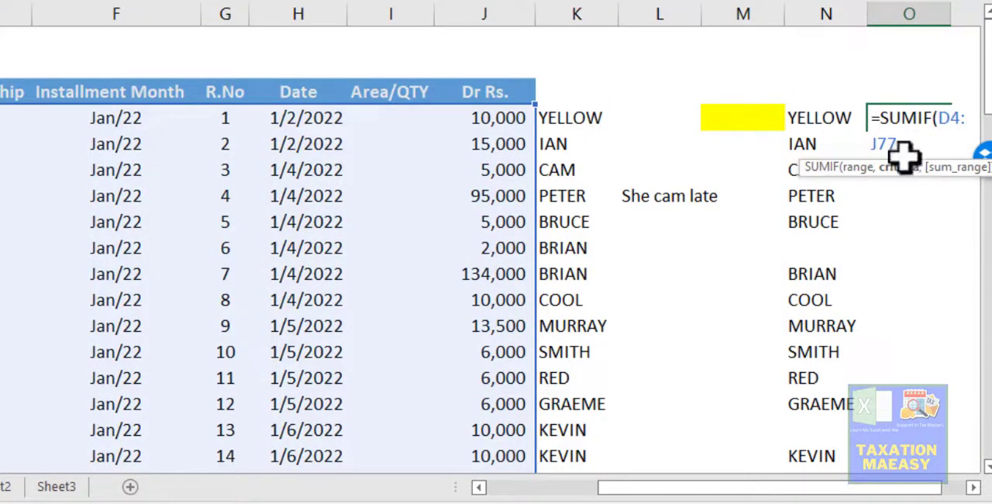
pyautogui.click(820, 118)
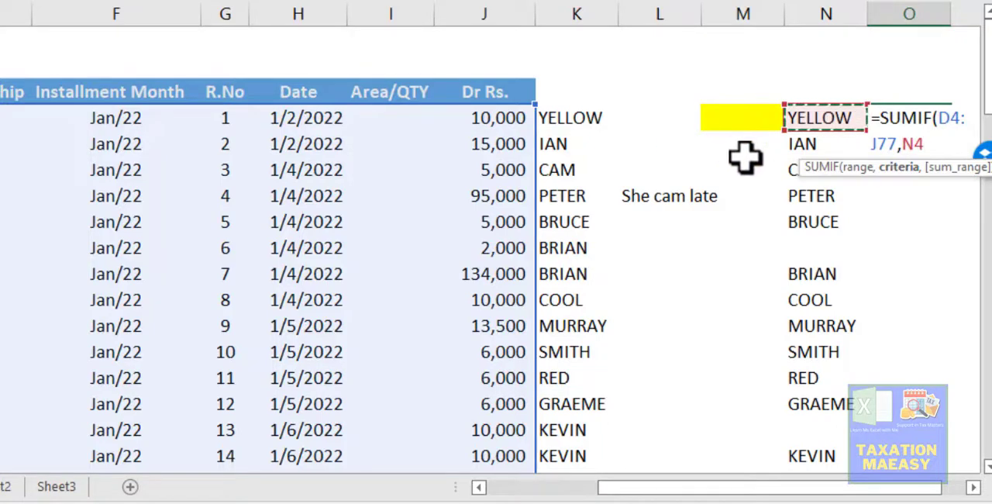
pyautogui.write(',')
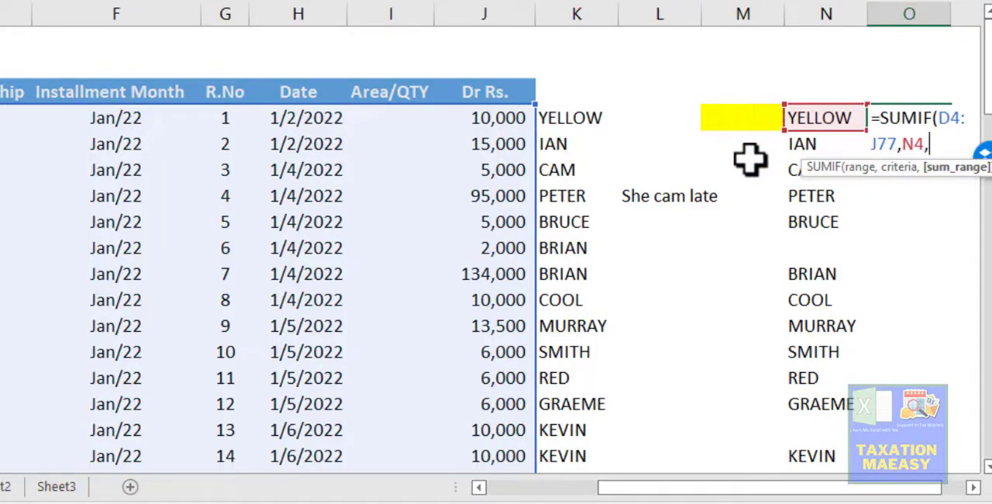
pyautogui.click(489, 118)
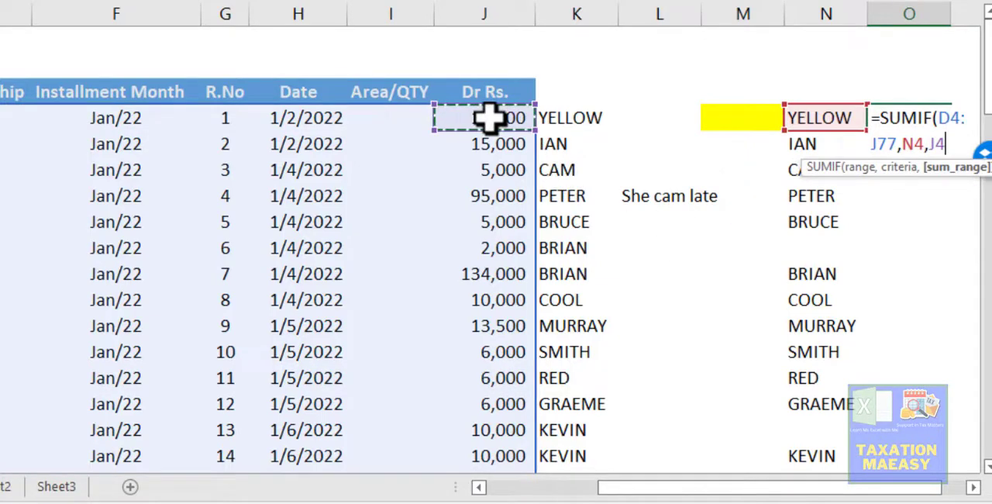
pyautogui.hotkey('ctrl', 'shift', 'Down')
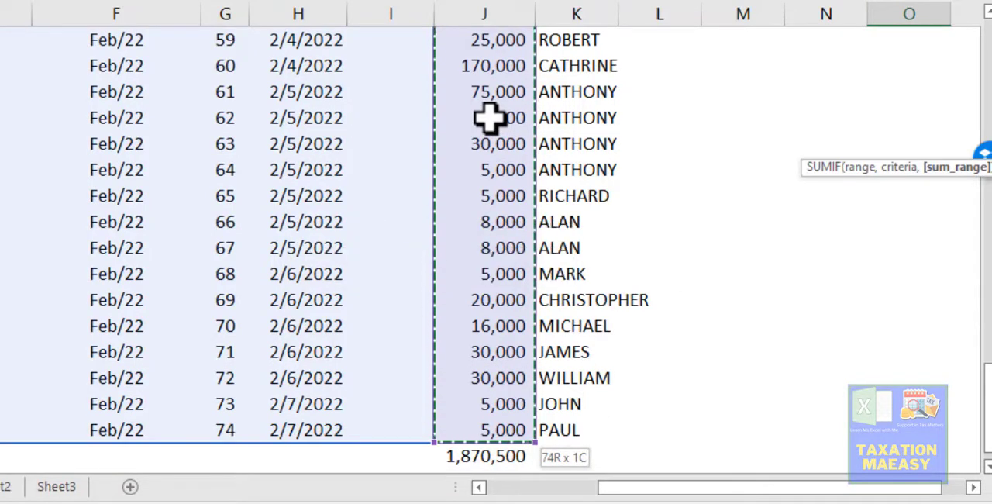
pyautogui.press('Return')
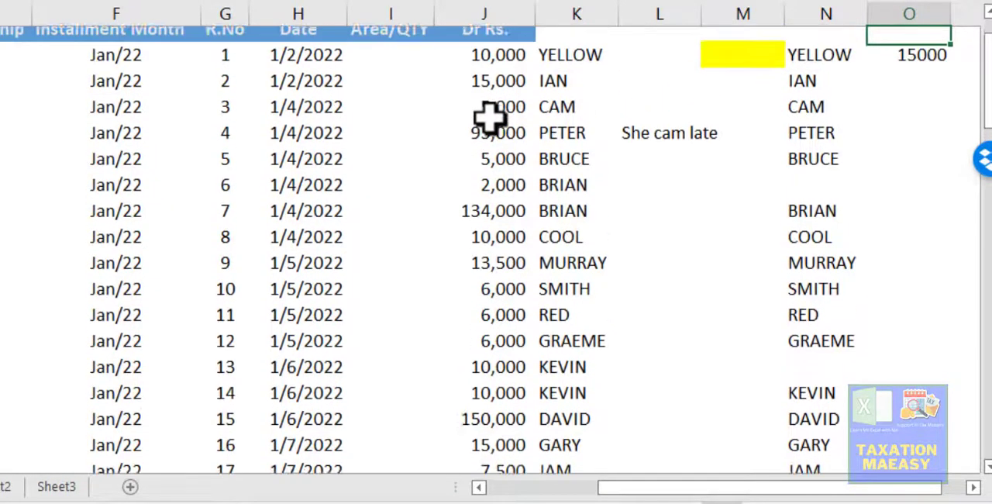
# - Compare the SUMIF total in O4 with the first record's Dr Rs. amount and inspect the formula's arguments
pyautogui.press('Down')
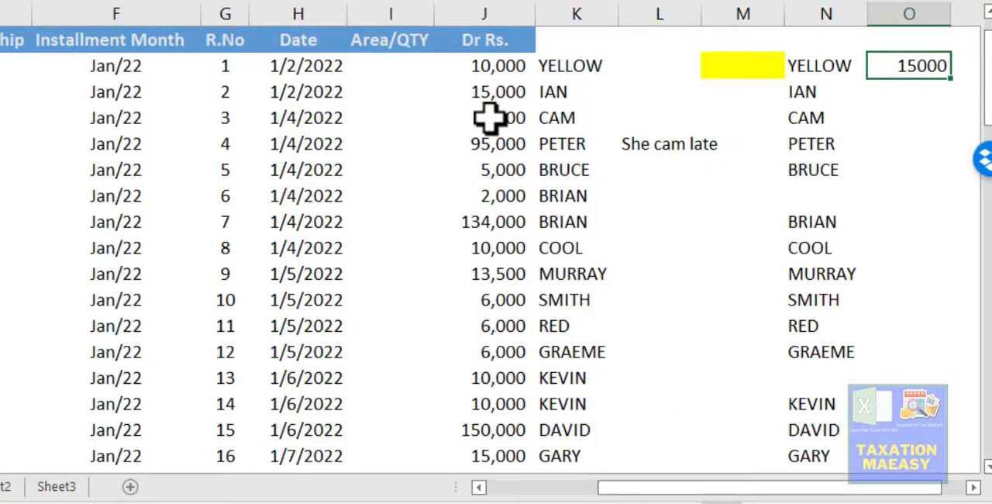
pyautogui.press('Left')
pyautogui.press('Left')
pyautogui.press('Left')
pyautogui.press('Left')
pyautogui.press('Left')
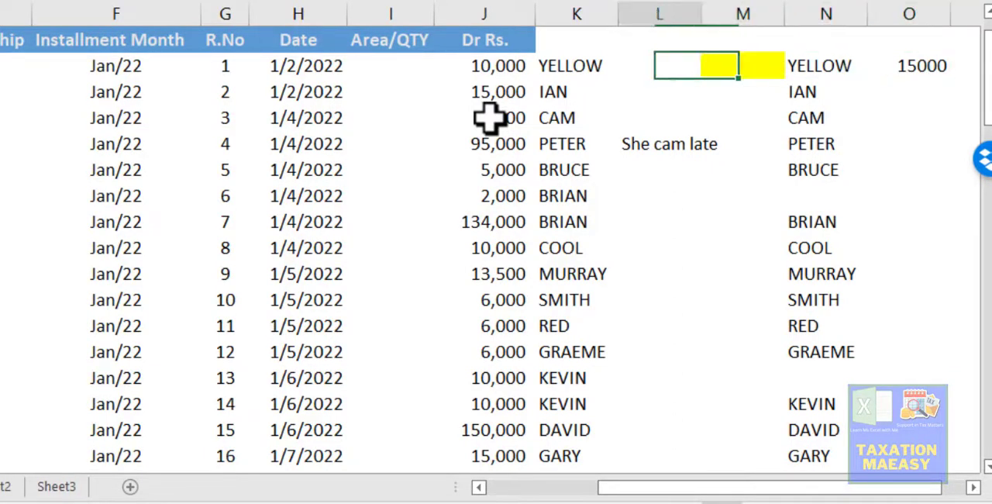
pyautogui.hotkey('shift', 'Left')
pyautogui.hotkey('shift', 'Left')
pyautogui.hotkey('shift', 'Left')
pyautogui.hotkey('shift', 'Left')
pyautogui.hotkey('shift', 'Left')
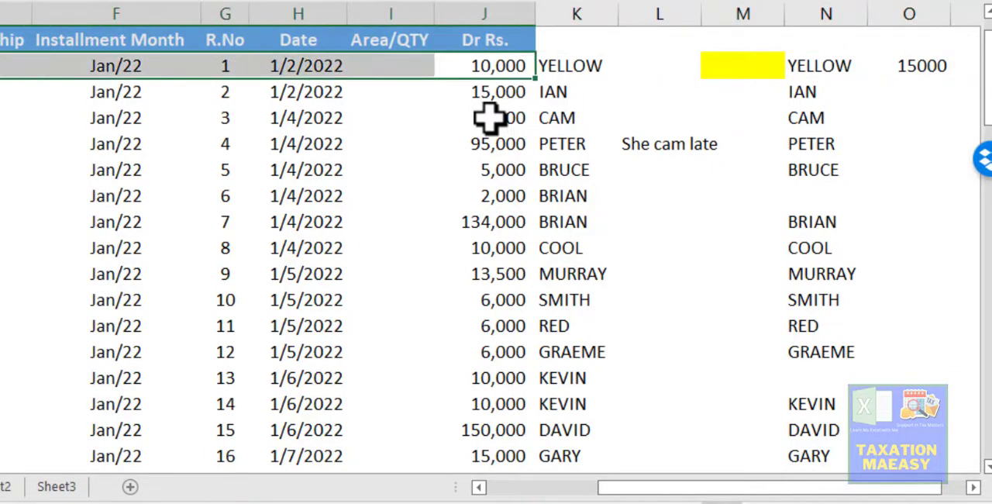
pyautogui.press('Right')
pyautogui.press('Left')
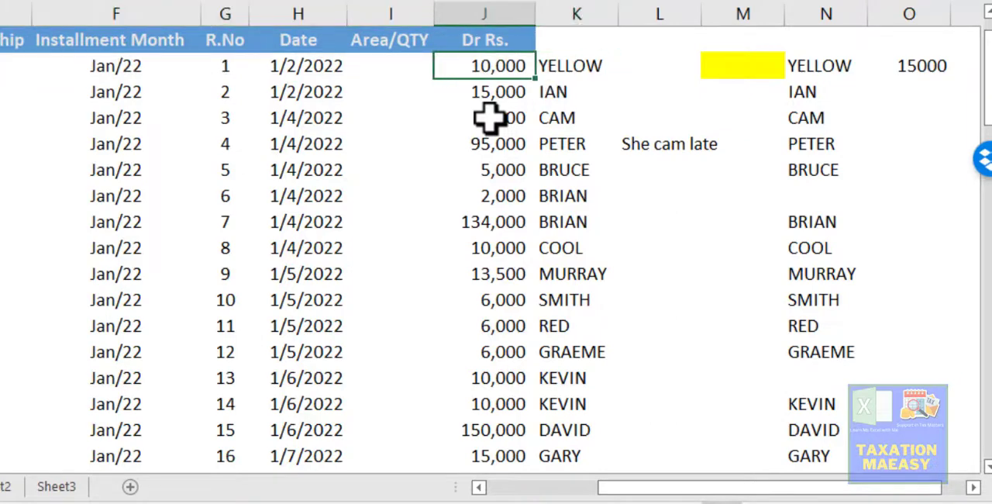
pyautogui.press('Right')
pyautogui.press('Right')
pyautogui.press('Right')
pyautogui.press('Right')
pyautogui.press('Right')
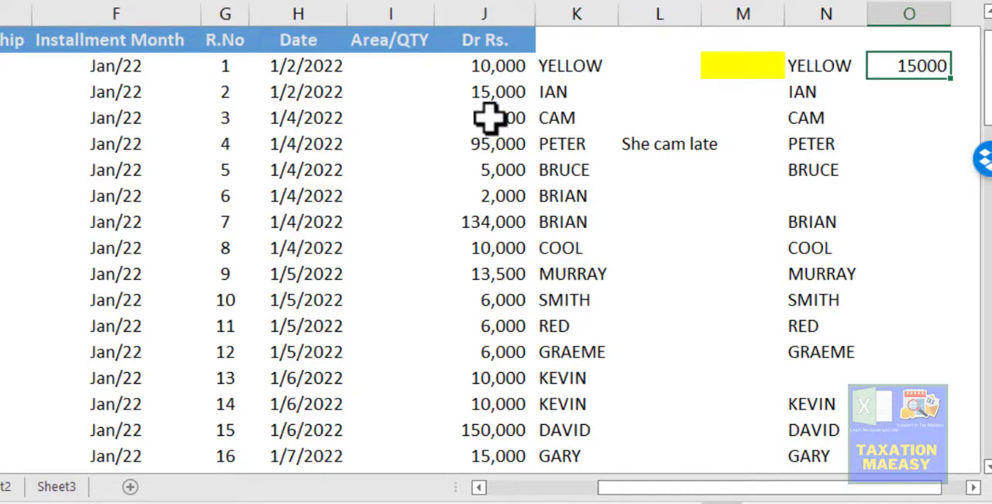
pyautogui.press('F2')
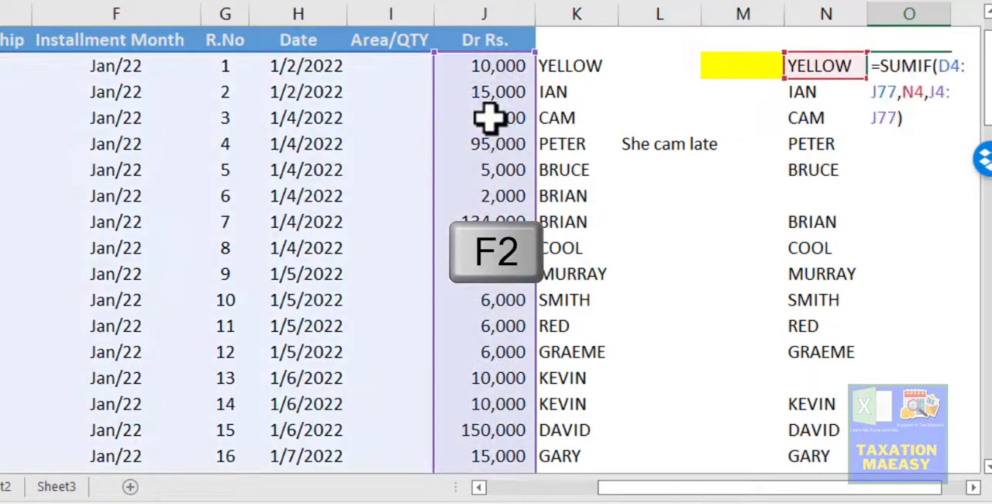
pyautogui.press('Right')
pyautogui.press('Right')
pyautogui.press('Right')
pyautogui.press('Right')
pyautogui.press('Right')
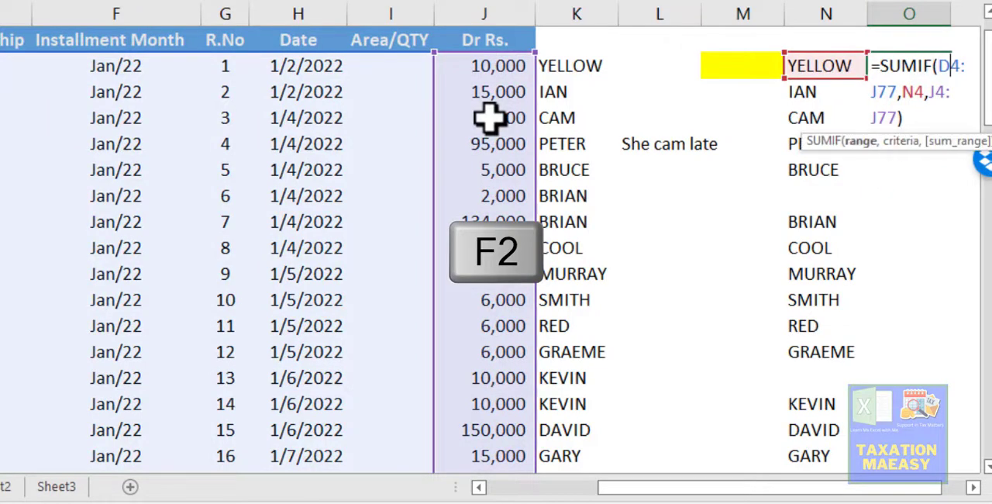
pyautogui.press('Left')
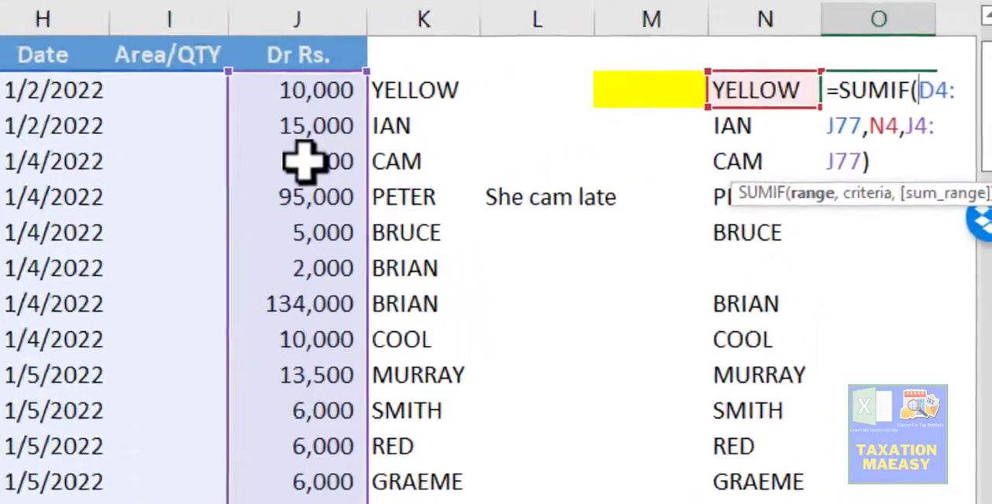
pyautogui.hotkey('ctrl', 'Return')
# - Copy the SUMIF formula from O4 down to O5, beside the second name
pyautogui.hotkey('ctrl', 'c')
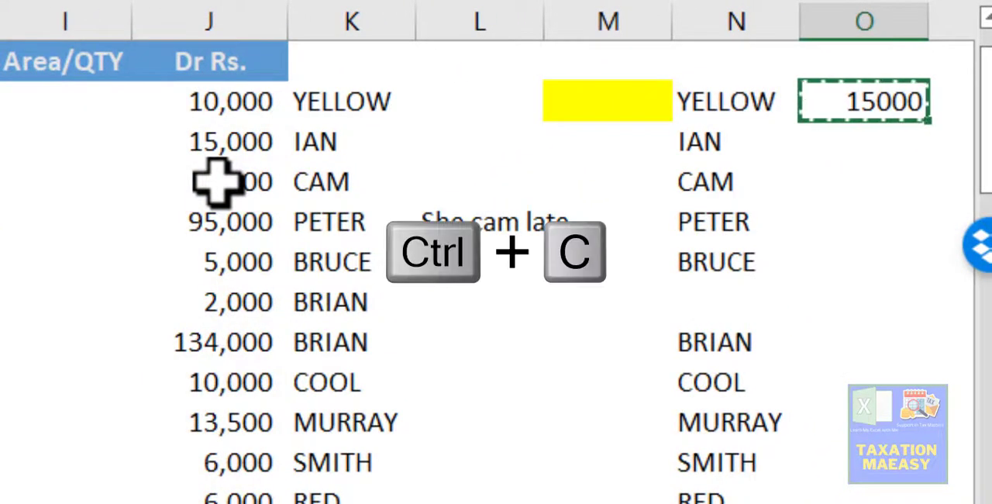
pyautogui.press('Down')
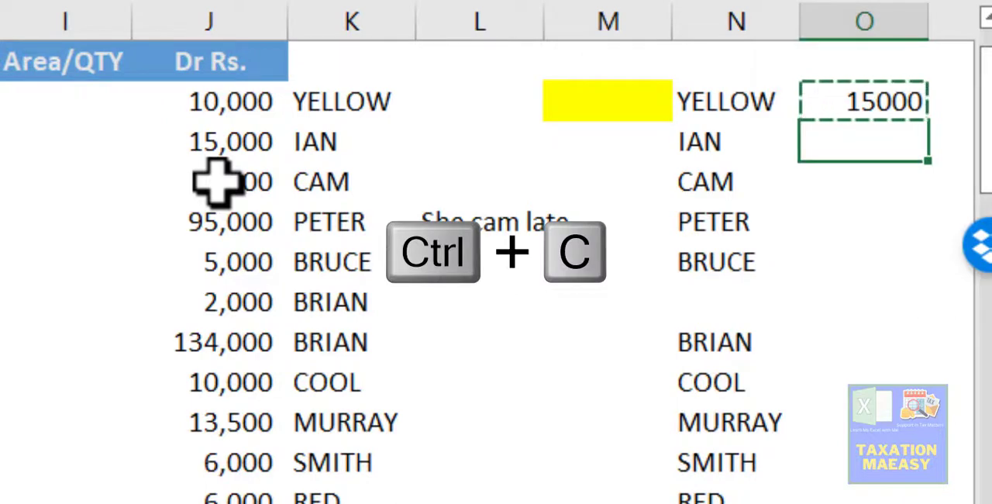
pyautogui.press('Return')
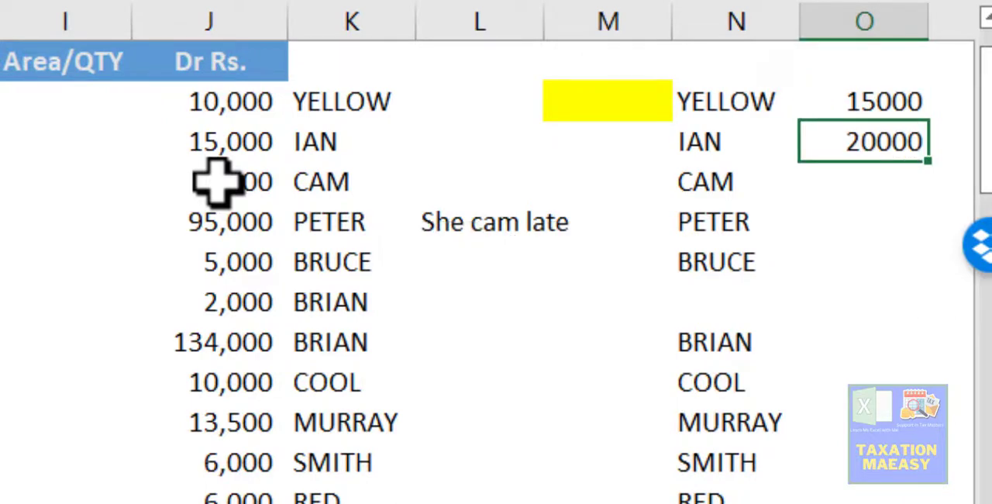
# - Compare the range, criteria and sum-range references of the SUMIF formulas in O4 and O5
pyautogui.press('F2')
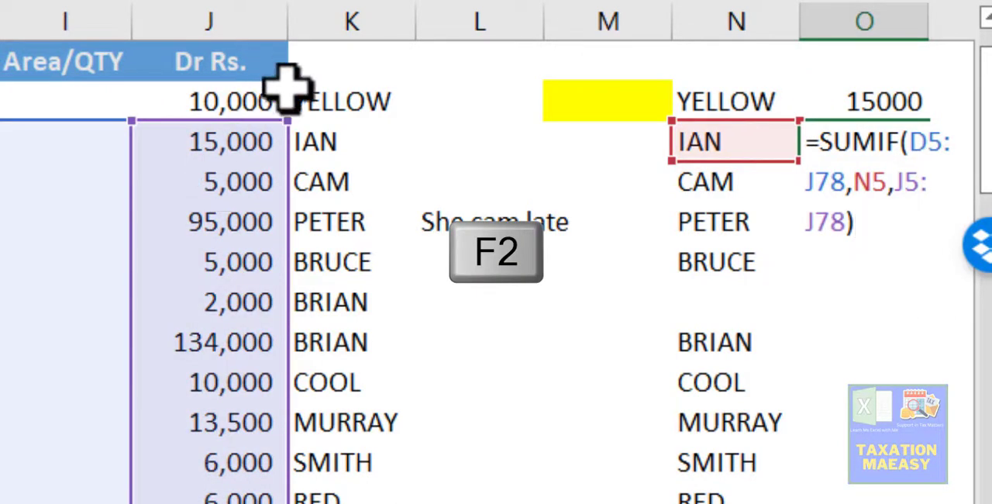
pyautogui.press('Escape')
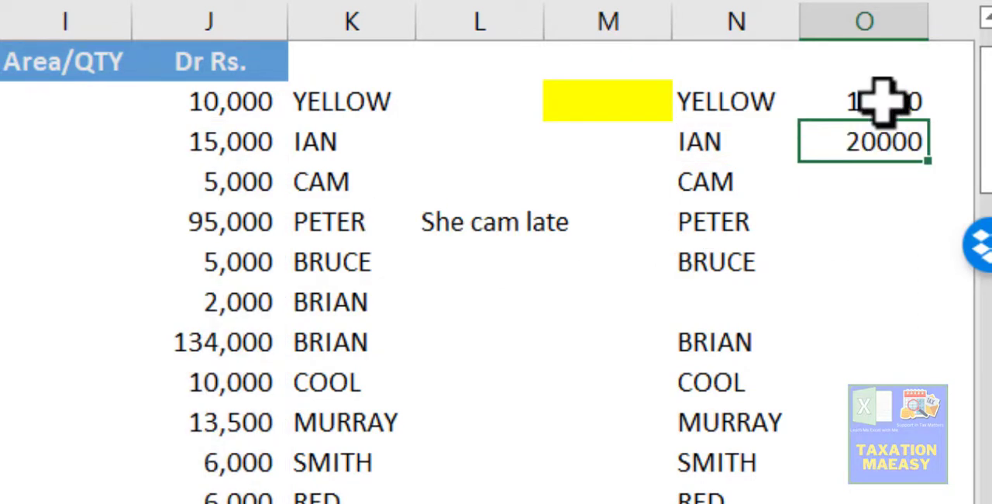
pyautogui.click(884, 101)
pyautogui.press('F2')
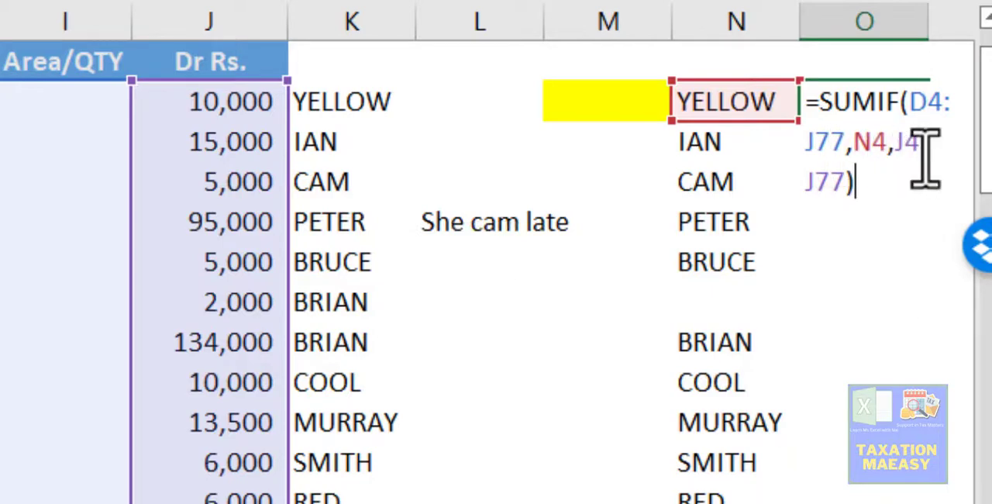
pyautogui.write(')')
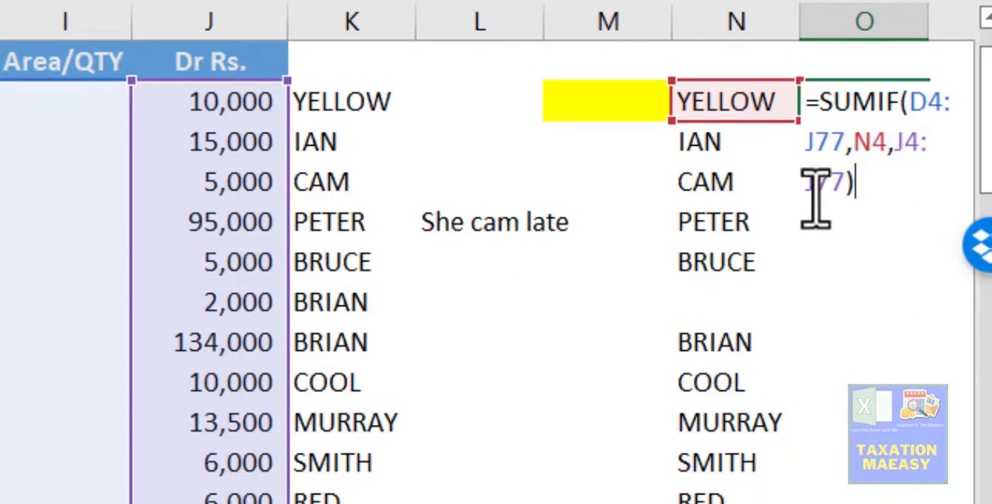
pyautogui.hotkey('ctrl', 'Return')
pyautogui.press('Down')
pyautogui.press('F2')
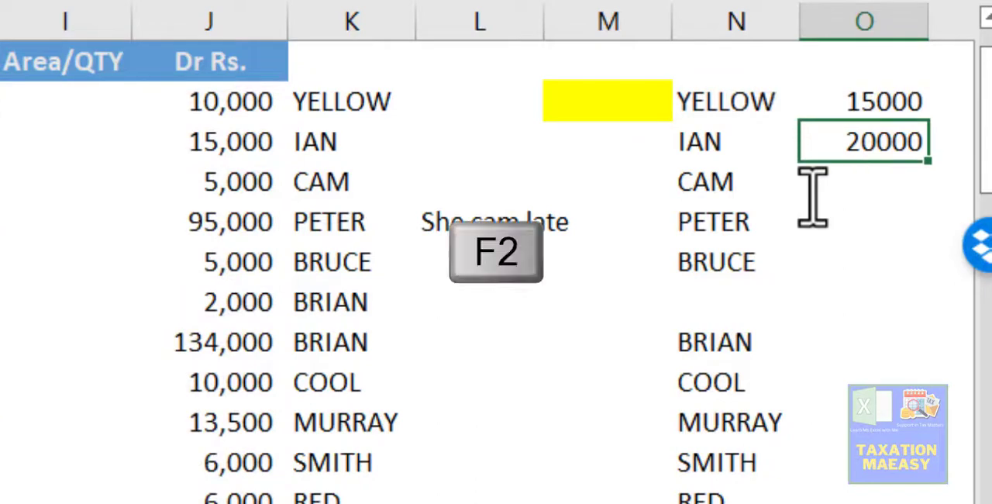
pyautogui.press('Right')
pyautogui.press('Right')
pyautogui.press('Right')
pyautogui.press('Right')
pyautogui.press('Right')
pyautogui.press('Right')
pyautogui.press('Right')
pyautogui.press('Right')
pyautogui.press('Right')
pyautogui.press('Right')
pyautogui.press('Right')
pyautogui.press('Right')
pyautogui.press('Right')
pyautogui.press('Right')
pyautogui.press('Right')
pyautogui.press('Right')
pyautogui.press('Right')
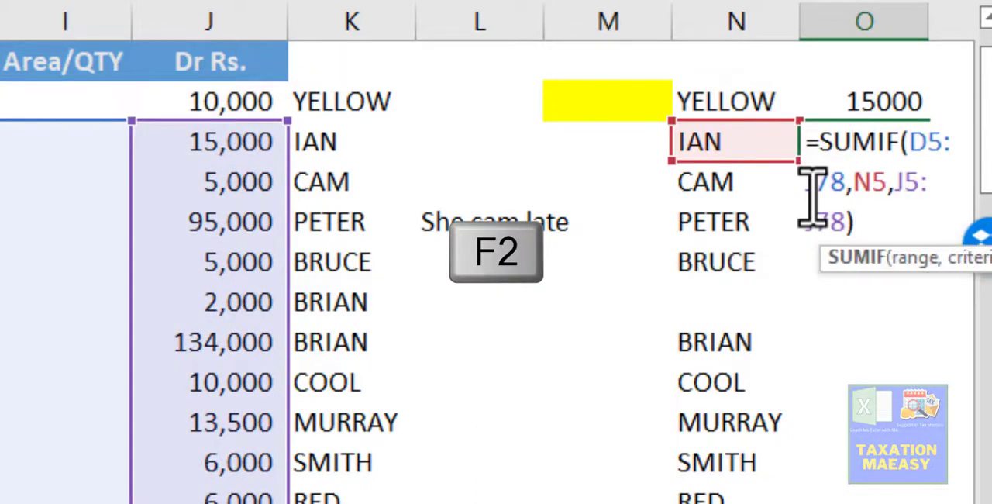
pyautogui.press('Left')
pyautogui.press('Left')
pyautogui.press('Left')
pyautogui.press('Left')
pyautogui.press('Left')
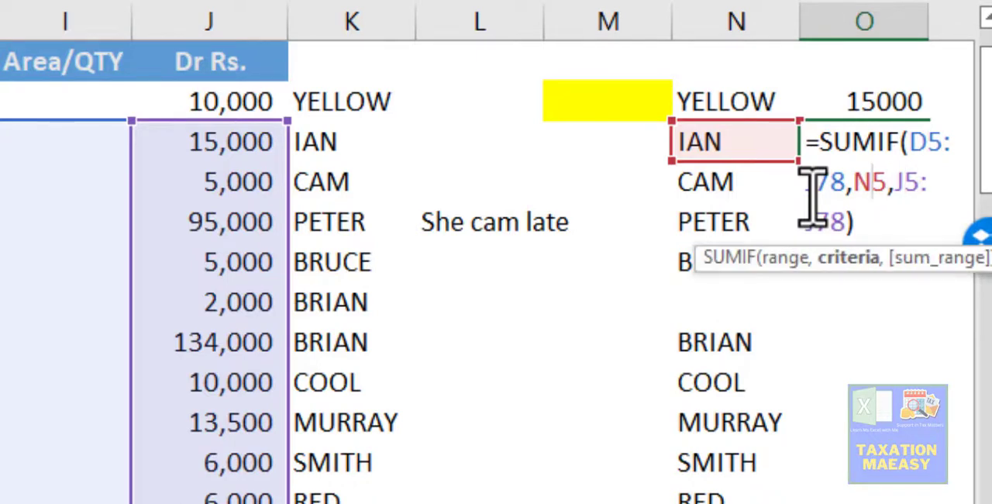
pyautogui.press('Return')
pyautogui.press('Up')
pyautogui.press('Up')
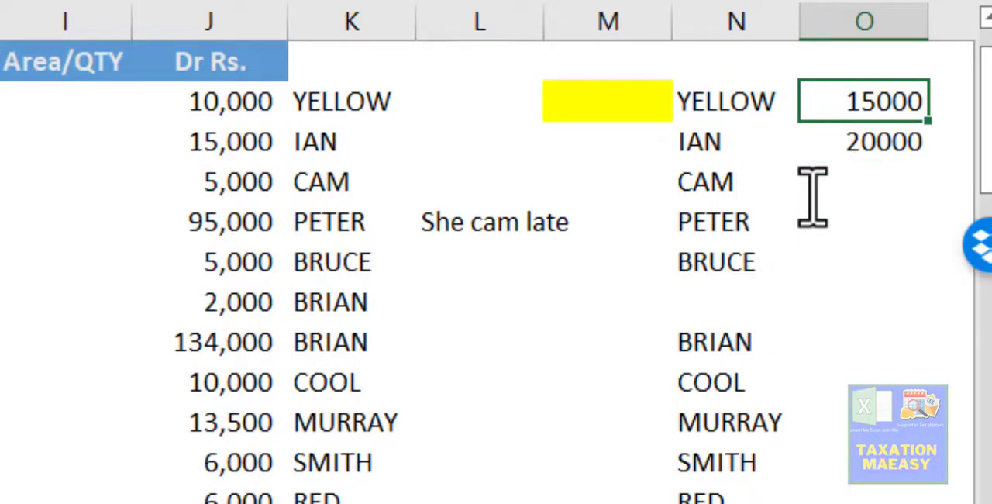
# - Make the start of the SUMIF criteria range in O4 absolute as $D$4
pyautogui.press('F2')
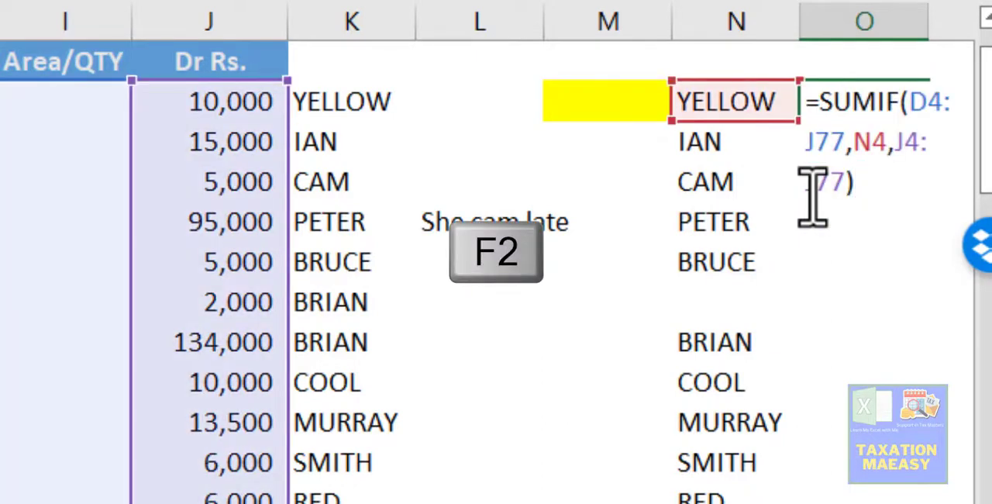
pyautogui.press('Up')
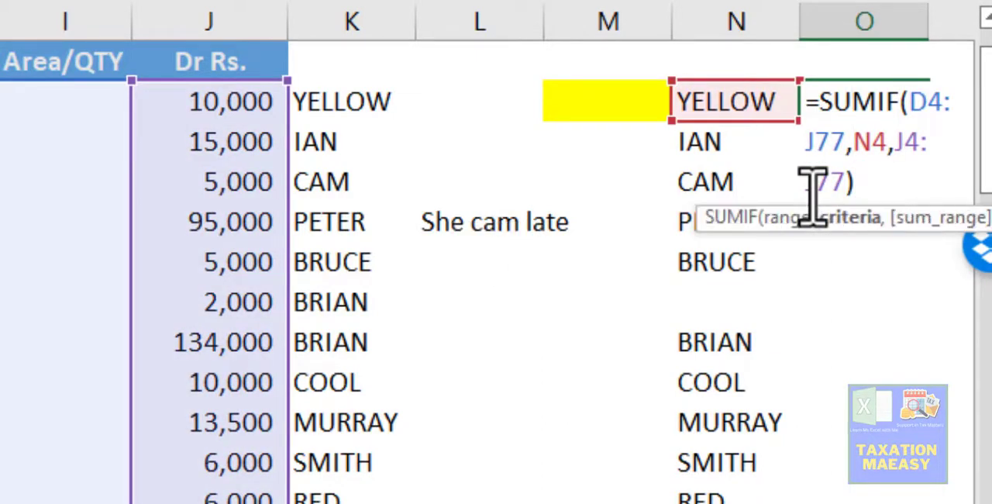
pyautogui.press('Up')
pyautogui.press('Right')
pyautogui.press('Right')
pyautogui.press('Right')
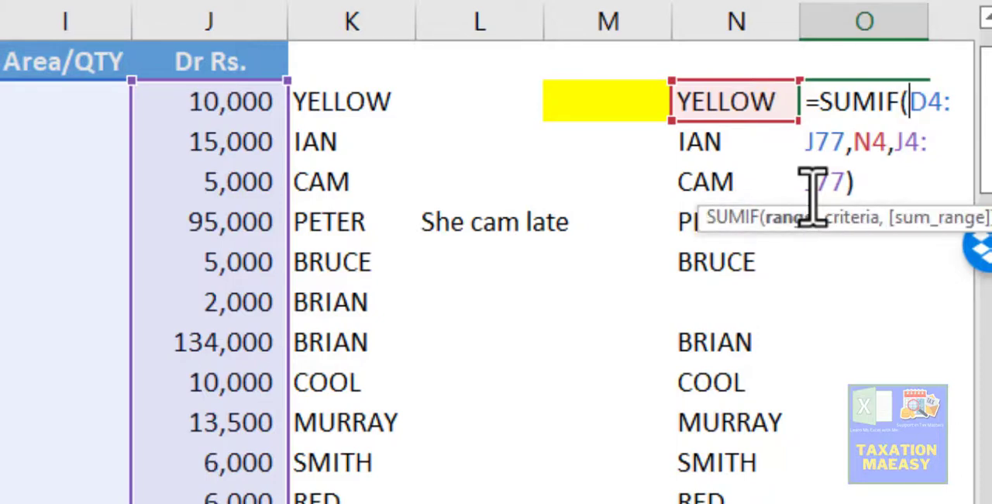
pyautogui.press('F4')
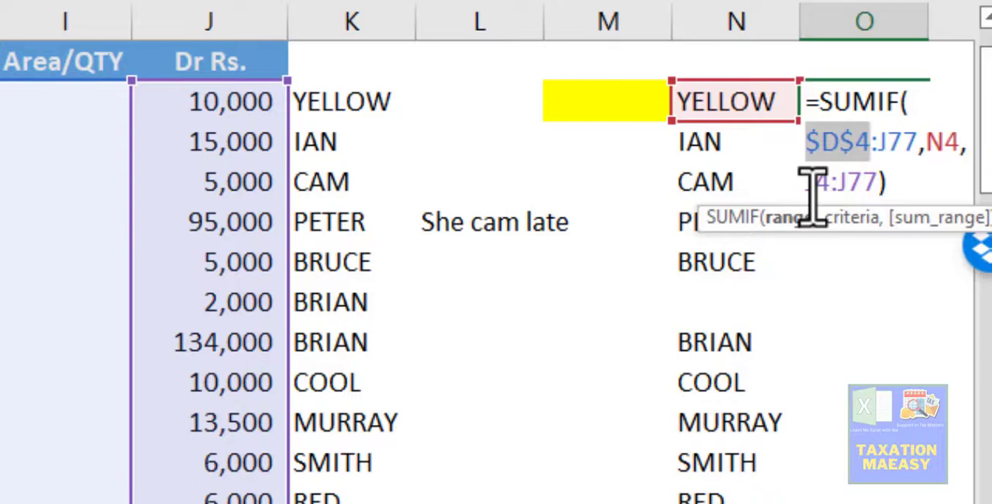
# - Examine the dollar signs before the column letter and row number in the $D$4 reference
pyautogui.press('Right')
pyautogui.press('Left')
pyautogui.press('Left')
pyautogui.press('Left')
pyautogui.press('Left')
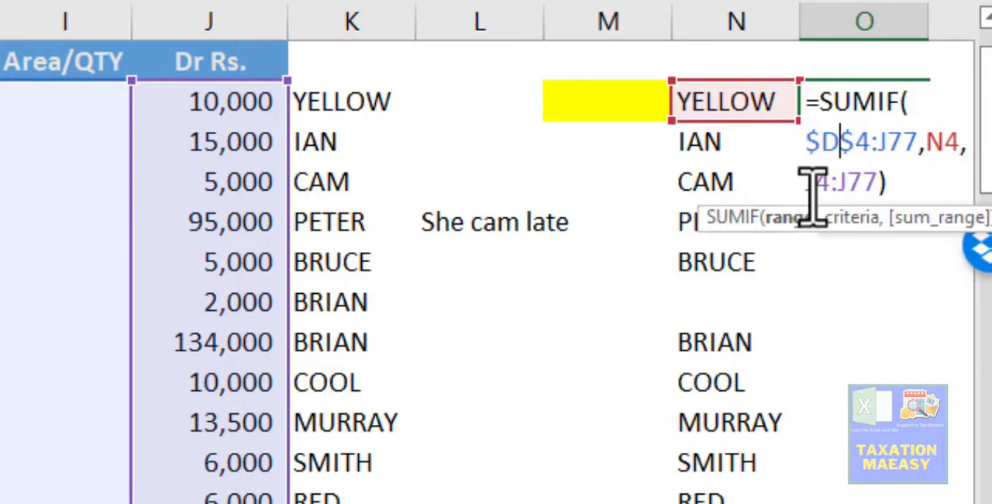
pyautogui.press('Right')
pyautogui.press('Right')
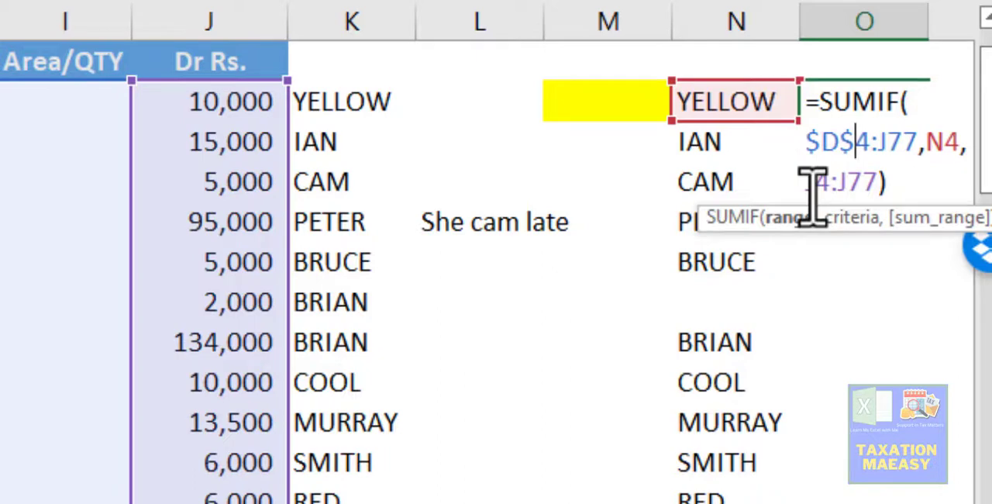
pyautogui.press('Left')
pyautogui.press('Left')
pyautogui.press('Left')
# - Make the end of the SUMIF criteria range in O4 absolute as $J$77
pyautogui.press('Right')
pyautogui.press('Right')
pyautogui.press('Right')
pyautogui.press('Right')
pyautogui.press('Right')
pyautogui.press('F4')
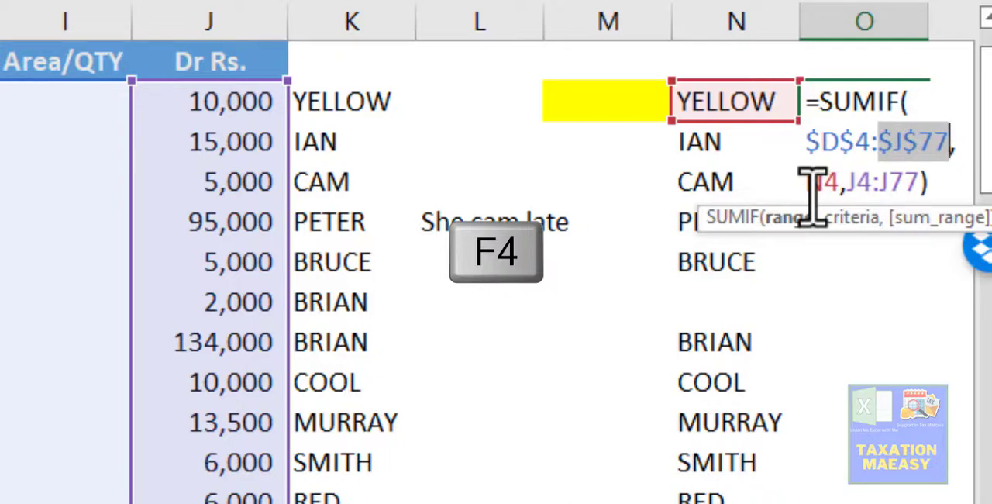
# - Make the SUMIF sum range in O4 absolute as $J$4:$J$77 and enter the formula
pyautogui.press('Right')
pyautogui.press('Right')
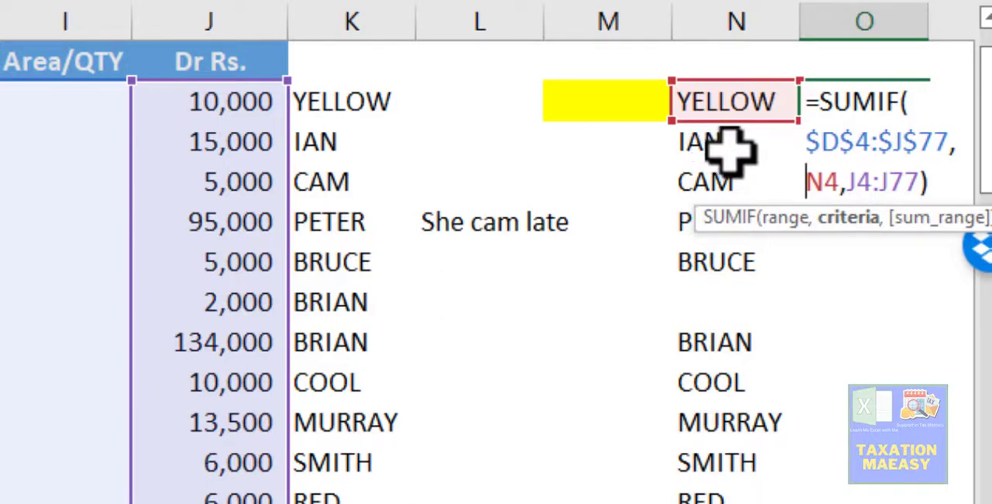
pyautogui.press('Right')
pyautogui.press('Right')
pyautogui.press('Right')
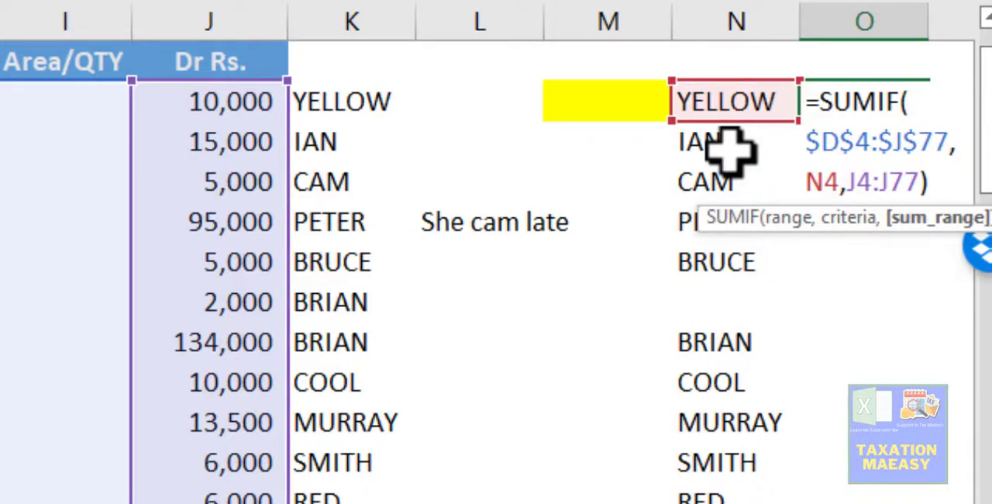
pyautogui.press('F4')
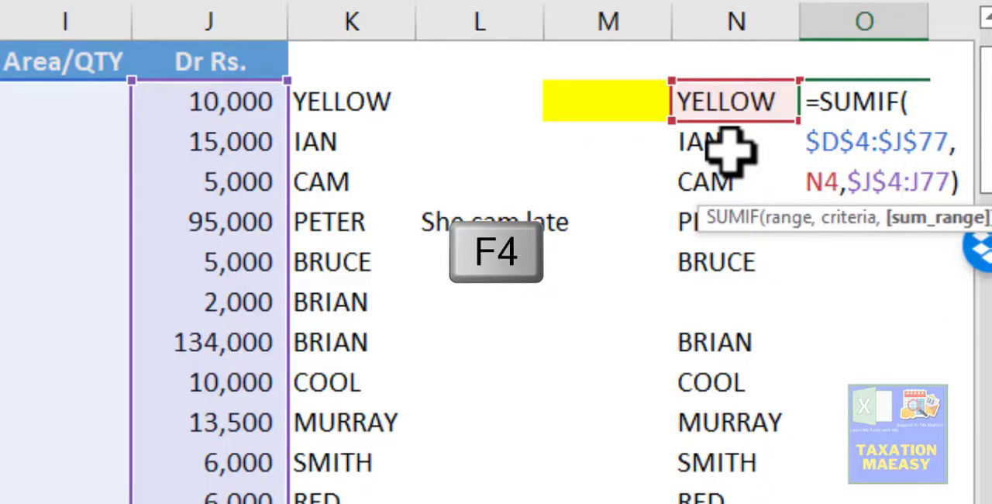
pyautogui.press('Right')
pyautogui.press('F4')
pyautogui.press('Return')
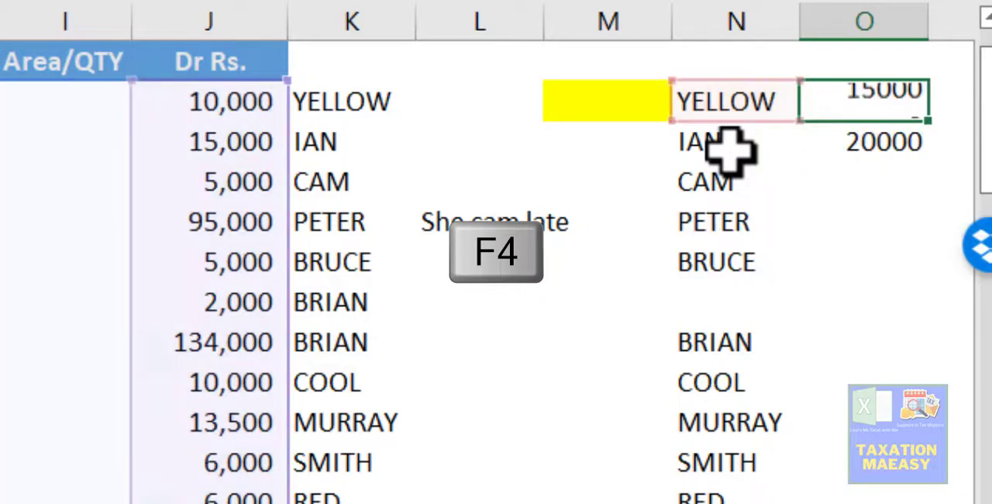
# - Copy the SUMIF formula from O4 down column O through row 20, alongside the last unique member name
pyautogui.hotkey('ctrl', 'c')
pyautogui.press('Down')
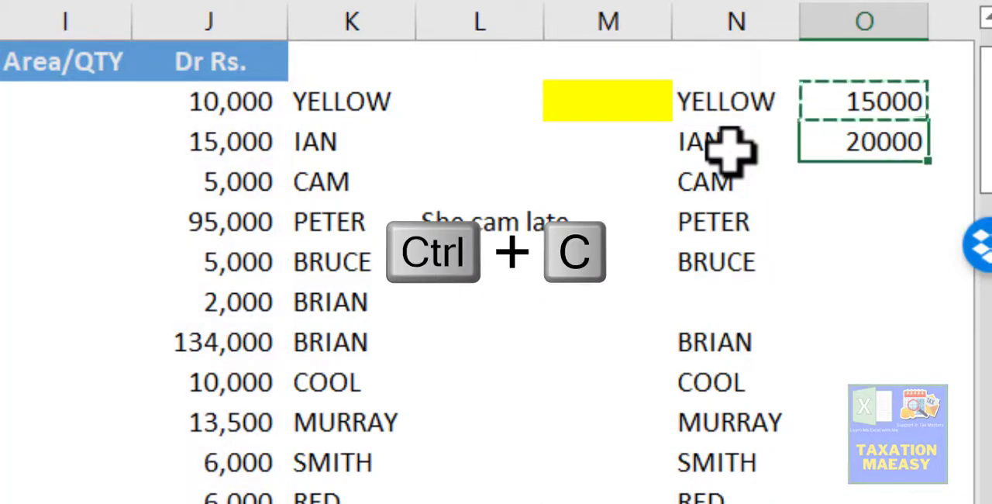
pyautogui.hotkey('shift', 'pagedown')
pyautogui.hotkey('shift', 'Up')
pyautogui.hotkey('shift', 'Up')
pyautogui.hotkey('shift', 'Up')
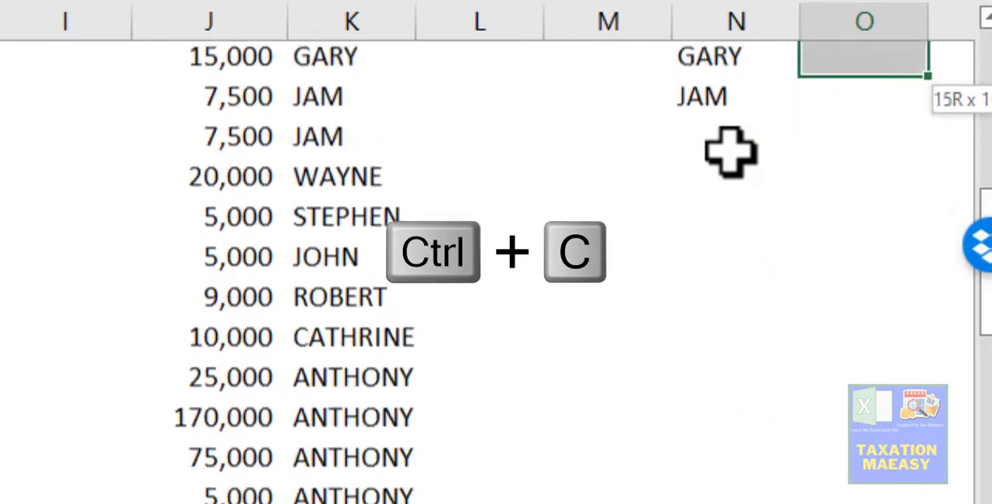
pyautogui.hotkey('shift', 'Down')
pyautogui.press('Return')
pyautogui.press('Up')
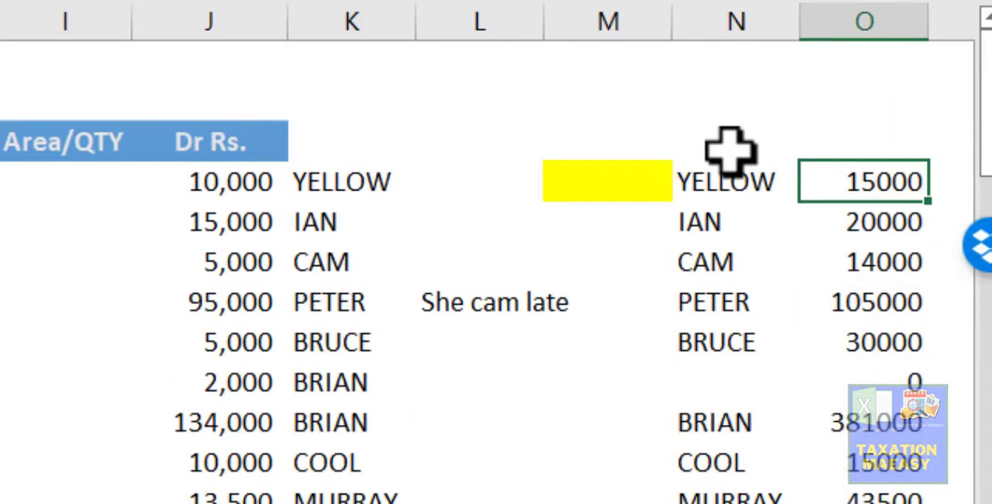
# - Format the SUMIF totals in O4:O20 with comma separators and no decimal places
pyautogui.press('Down')
pyautogui.press('Up')
pyautogui.hotkey('ctrl', 'shift', 'Down')
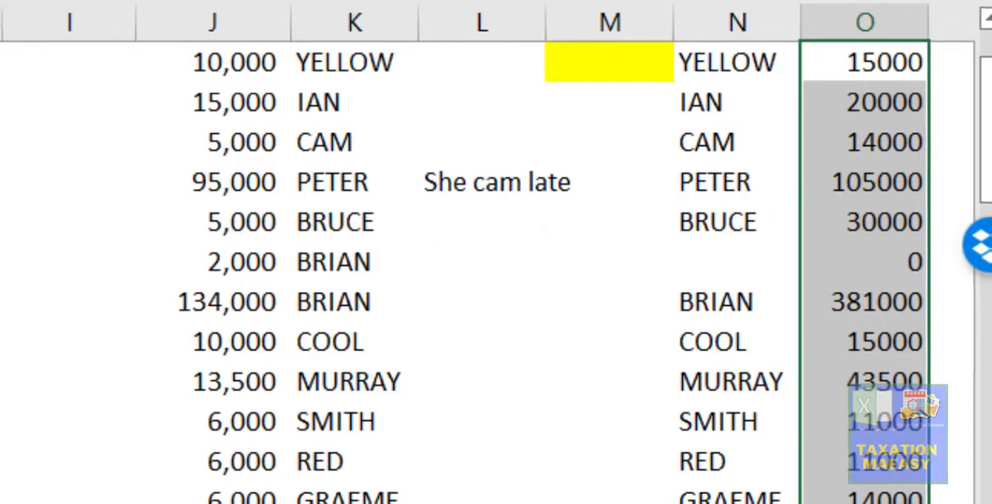
pyautogui.click(505, 59)
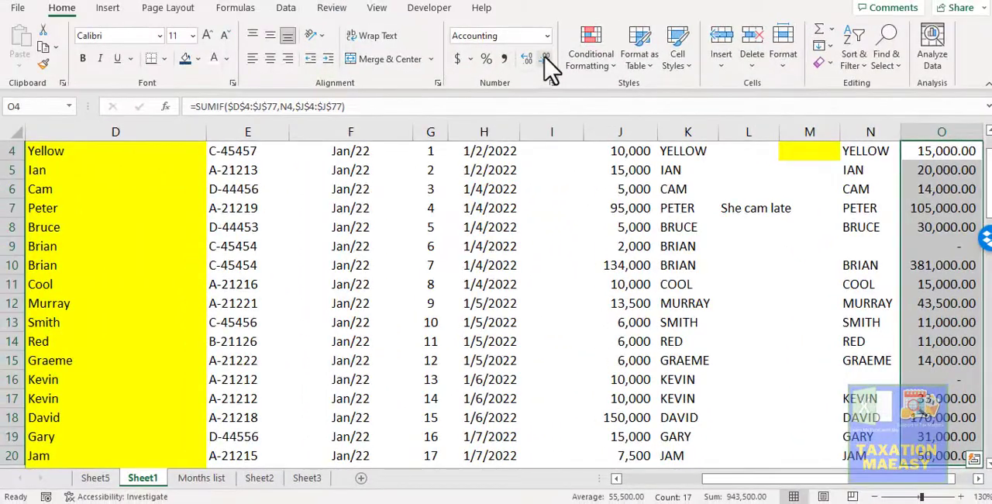
pyautogui.click(545, 57)
pyautogui.click(544, 57)
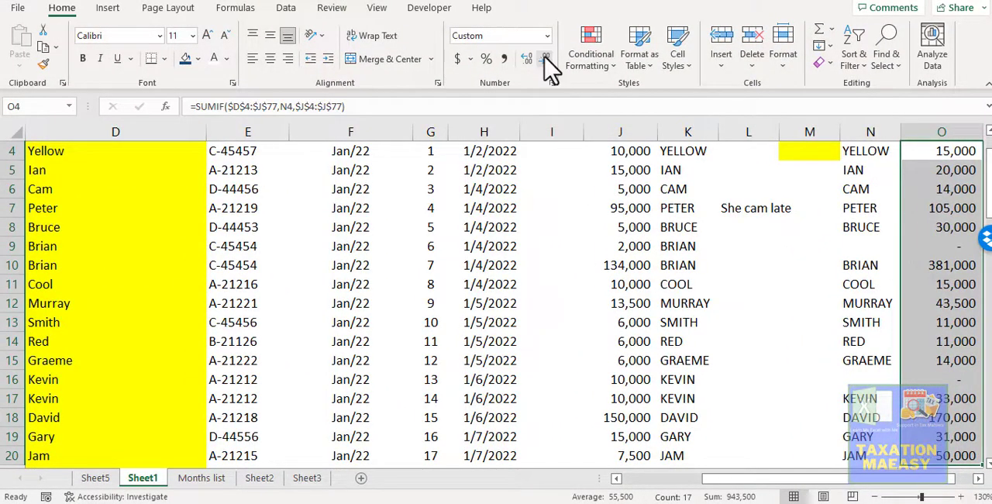
# - Review the copied SUMIF formulas and totals in column O down to O10
pyautogui.press('Up')
pyautogui.press('Up')
pyautogui.press('Down')
pyautogui.press('Down')
pyautogui.press('Down')
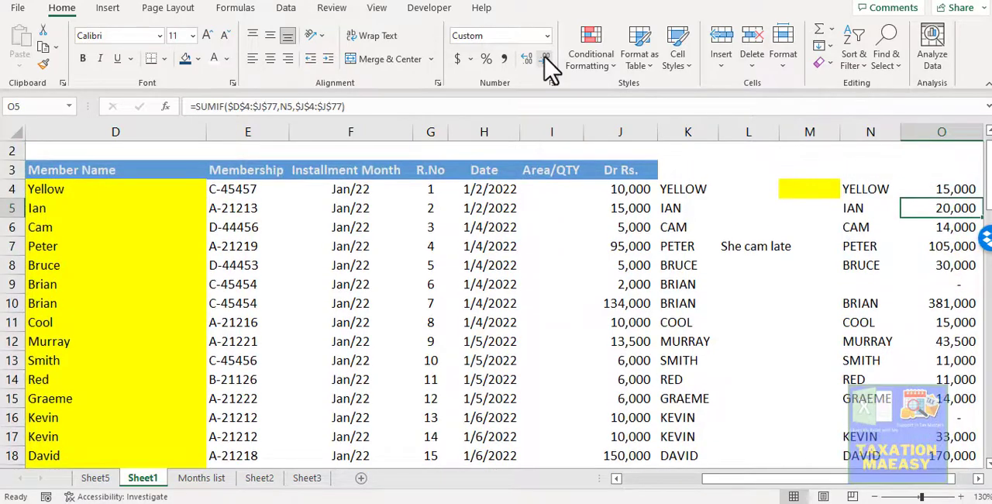
pyautogui.press('Up')
pyautogui.press('Down')
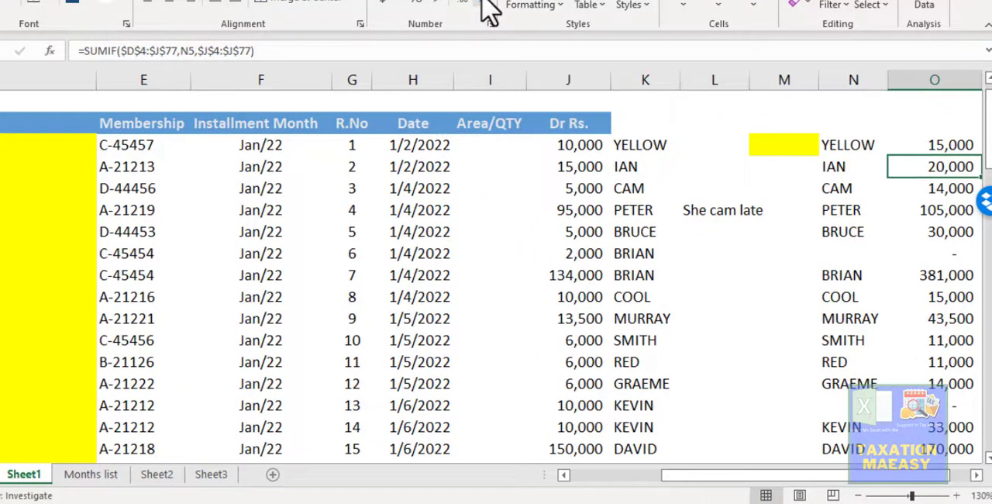
pyautogui.press('Down')
pyautogui.press('Down')
pyautogui.press('Down')
pyautogui.press('Up')
pyautogui.press('Down')
pyautogui.press('Down')
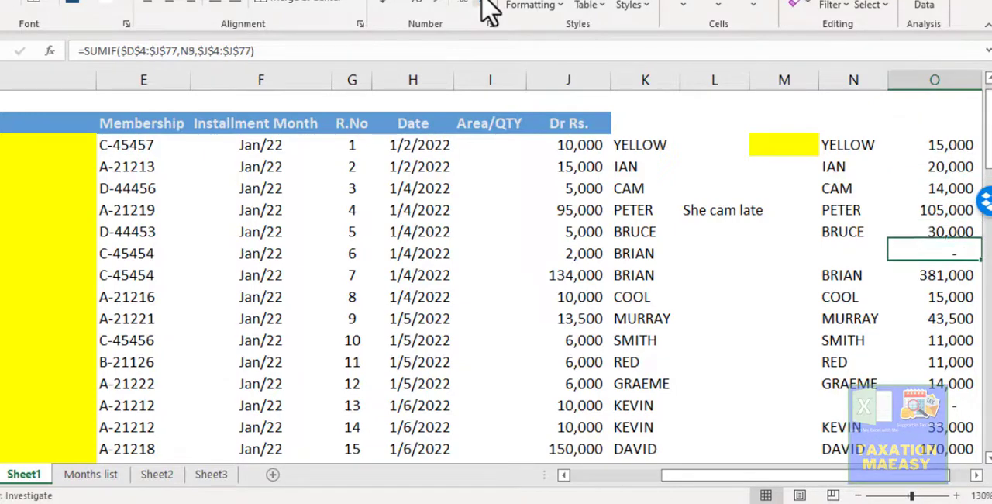
pyautogui.press('Down')
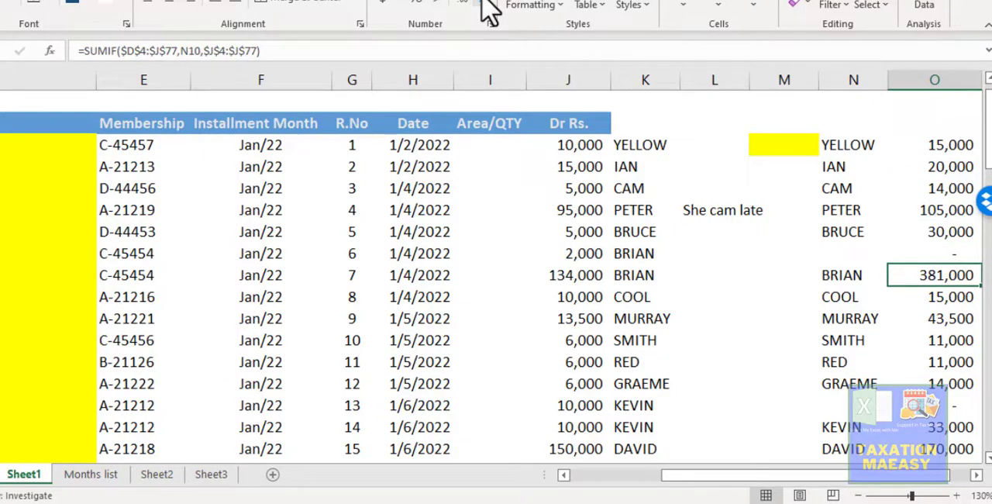
# - Turn on filtering for the member data from the Member Name header through the last Dr Rs. record, D3:J77
pyautogui.press('Left')
pyautogui.press('Left')
pyautogui.press('Up')
pyautogui.press('Left')
pyautogui.press('Up')
pyautogui.press('Left')
pyautogui.press('Up')
pyautogui.press('Left')
pyautogui.press('Up')
pyautogui.press('Up')
pyautogui.press('Up')
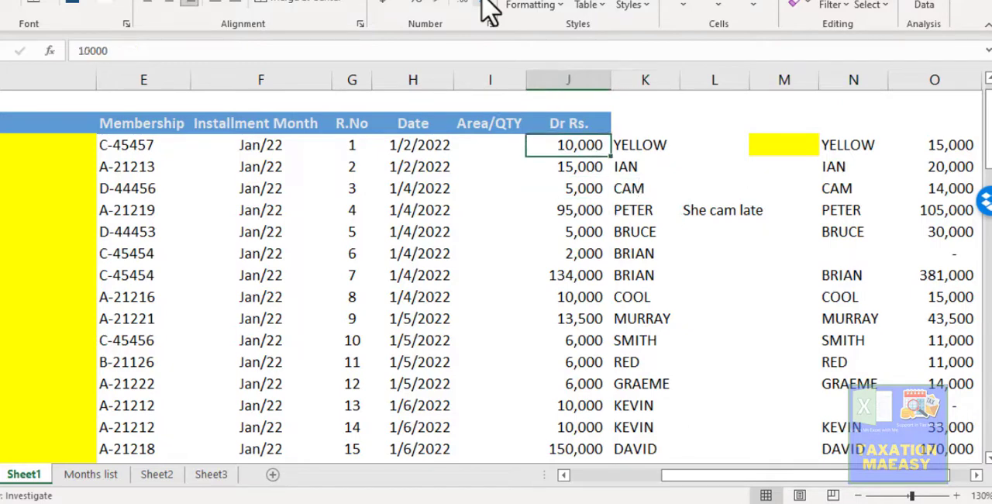
pyautogui.hotkey('ctrl', 'Up')
pyautogui.hotkey('ctrl', 'Left')
pyautogui.hotkey('ctrl', 'shift', 'Right')
pyautogui.hotkey('ctrl', 'shift', 'Down')
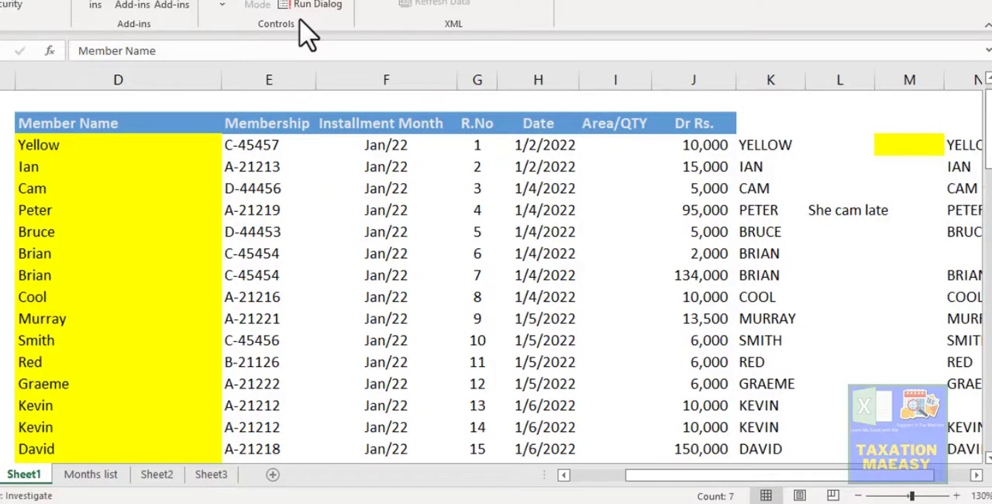
pyautogui.click(166, 113)
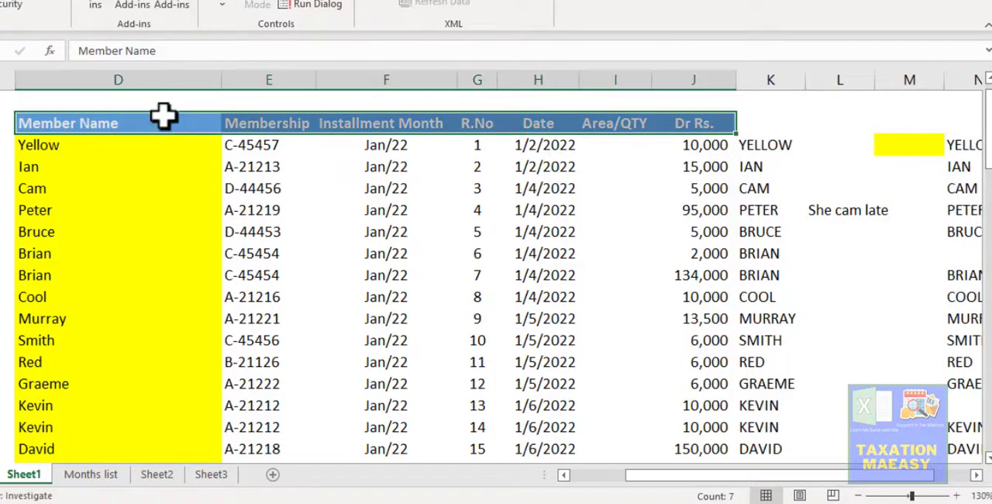
pyautogui.hotkey('ctrl', 'shift', 'Down')
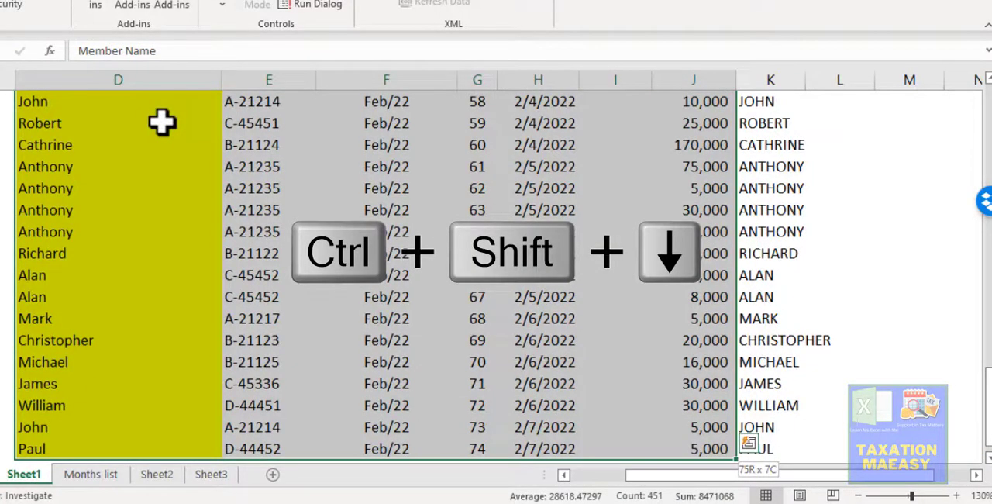
pyautogui.hotkey('ctrl', 'shift', 'l')
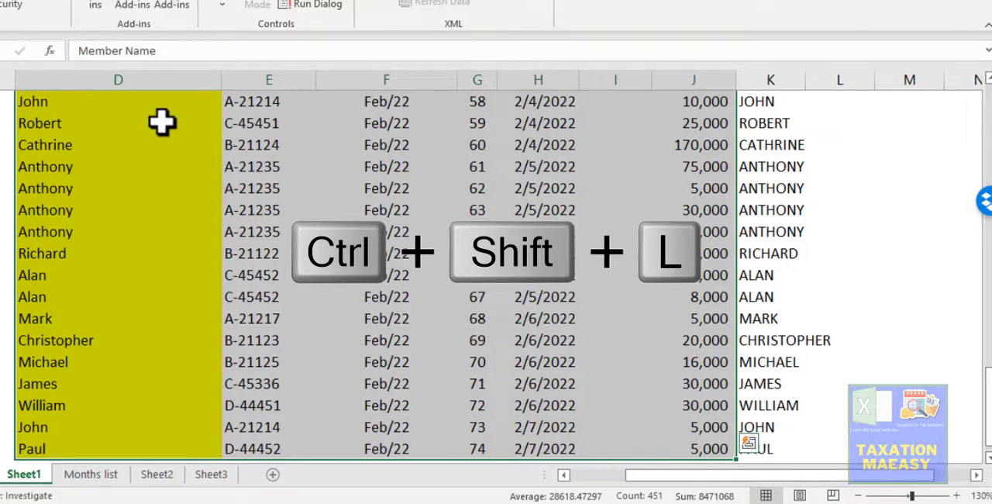
pyautogui.hotkey('ctrl', 'Up')
pyautogui.press('Down')
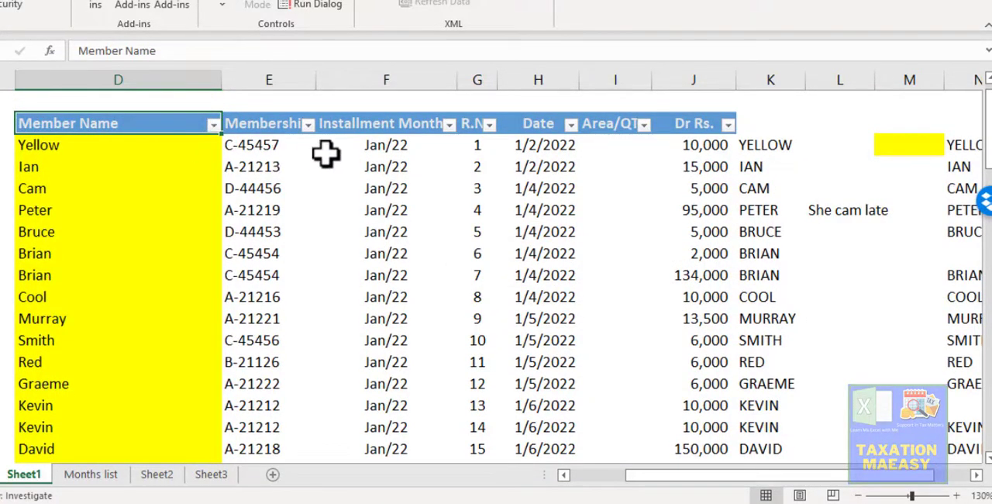
# - Filter the Member Name column to show only the member named in N10
pyautogui.click(214, 126)
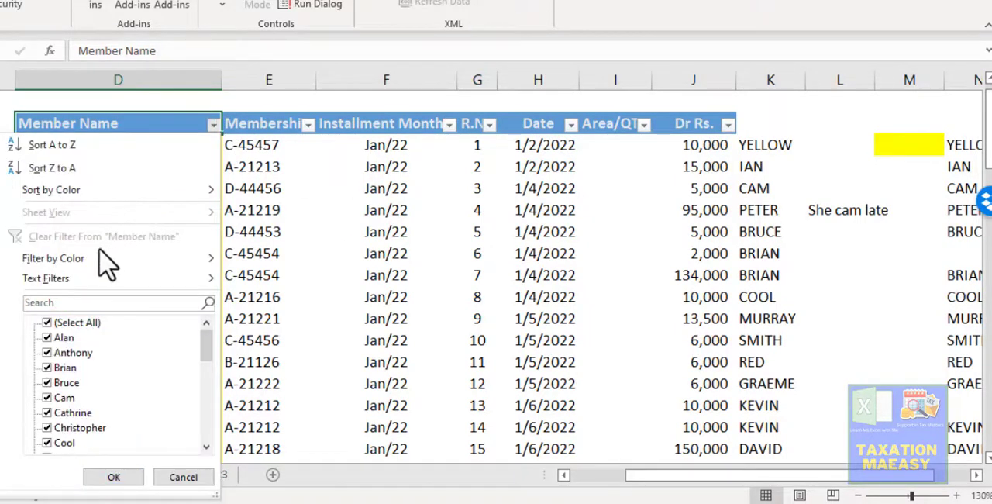
pyautogui.click(72, 304)
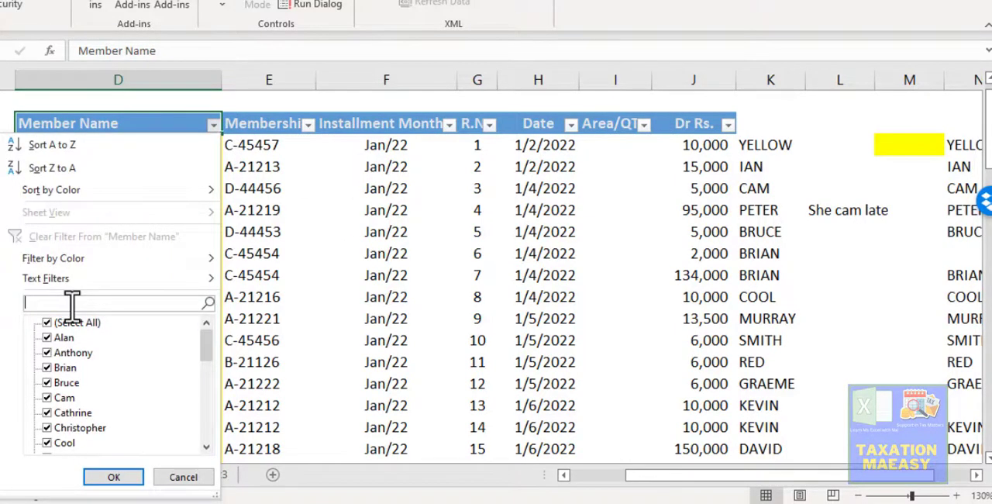
pyautogui.write('brai')
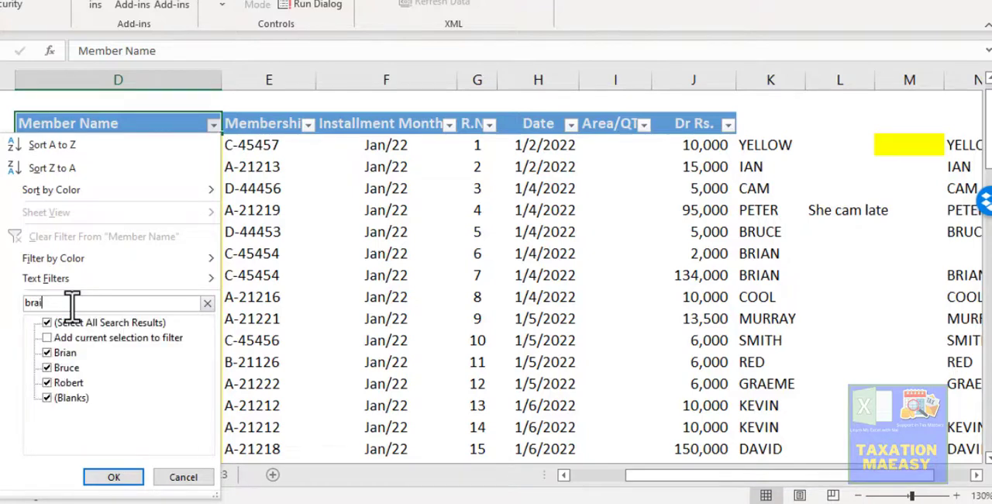
pyautogui.write('n')
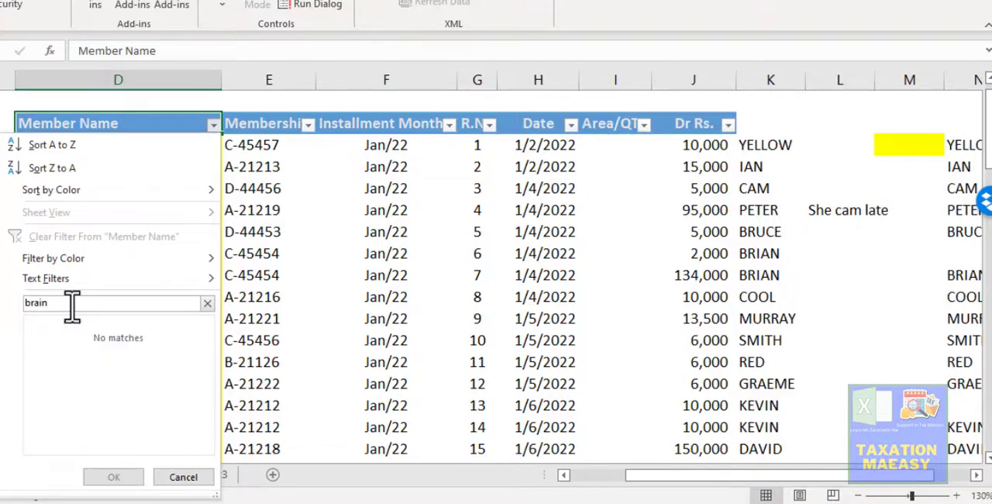
pyautogui.press('BackSpace')
pyautogui.press('BackSpace')
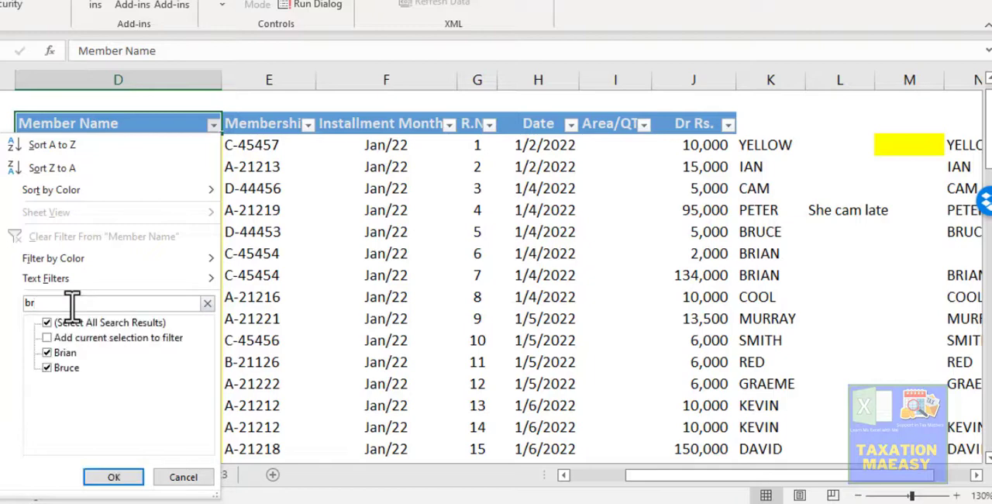
pyautogui.write('iaq')
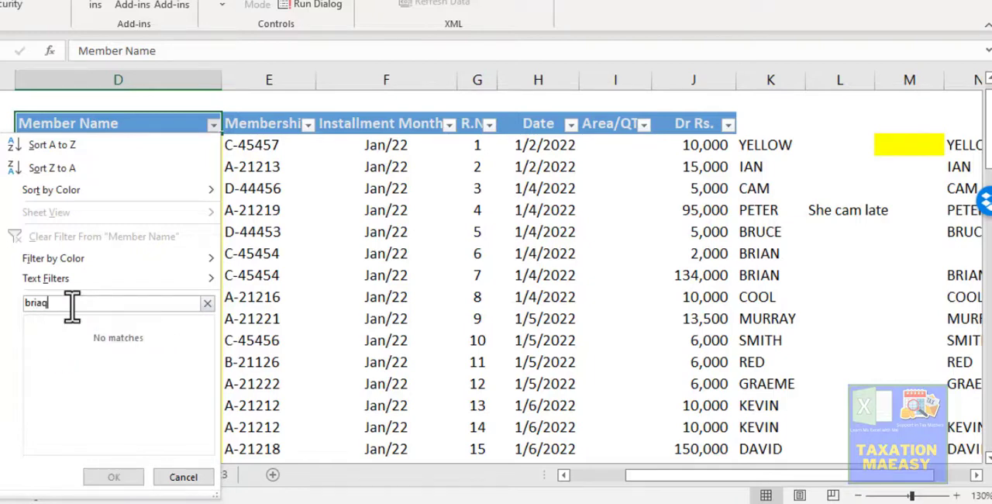
pyautogui.press('BackSpace')
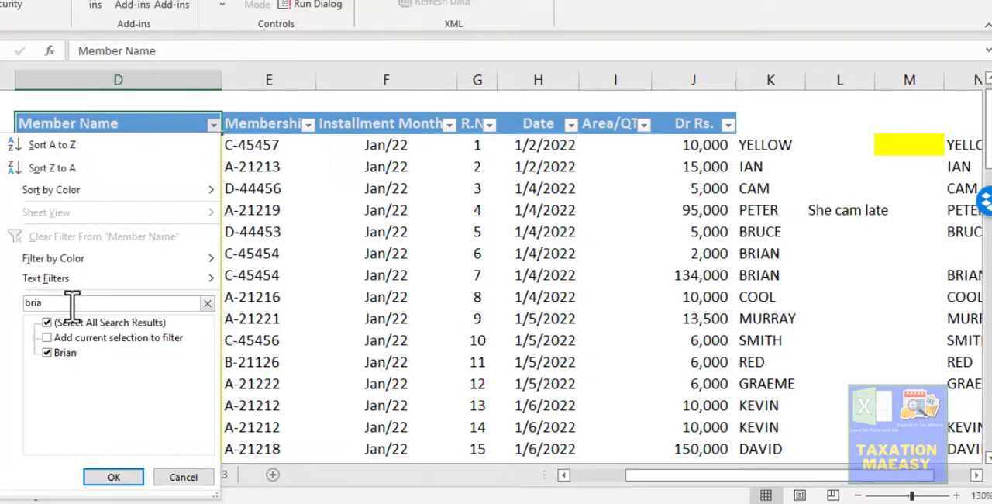
pyautogui.click(112, 477)
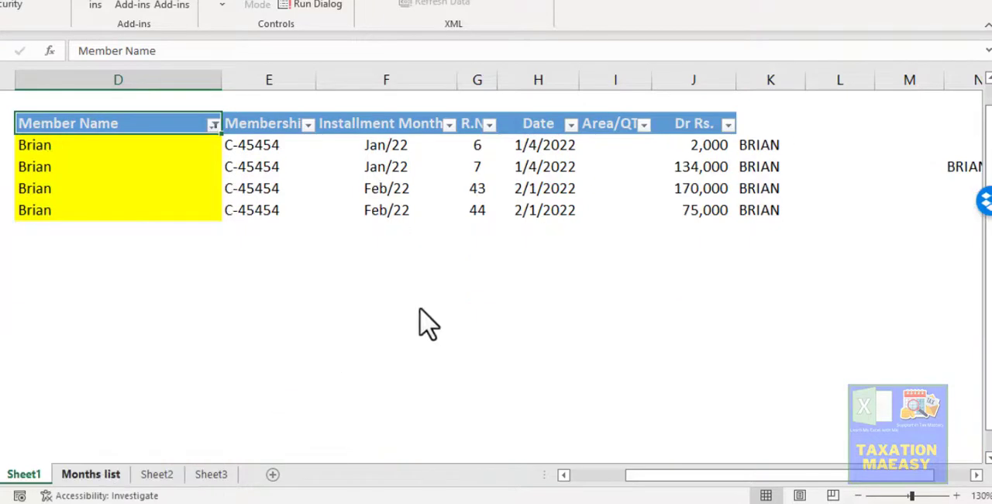
# - Total the filtered Dr Rs. amounts in the cell directly beneath them with =SUBTOTAL(9,J9:J47)
pyautogui.click(684, 140)
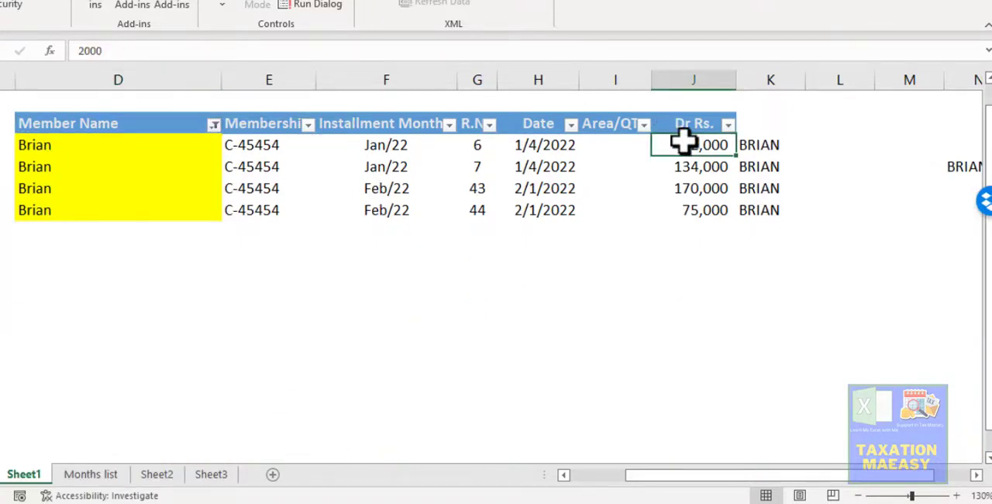
pyautogui.hotkey('ctrl', 'shift', 'Down')
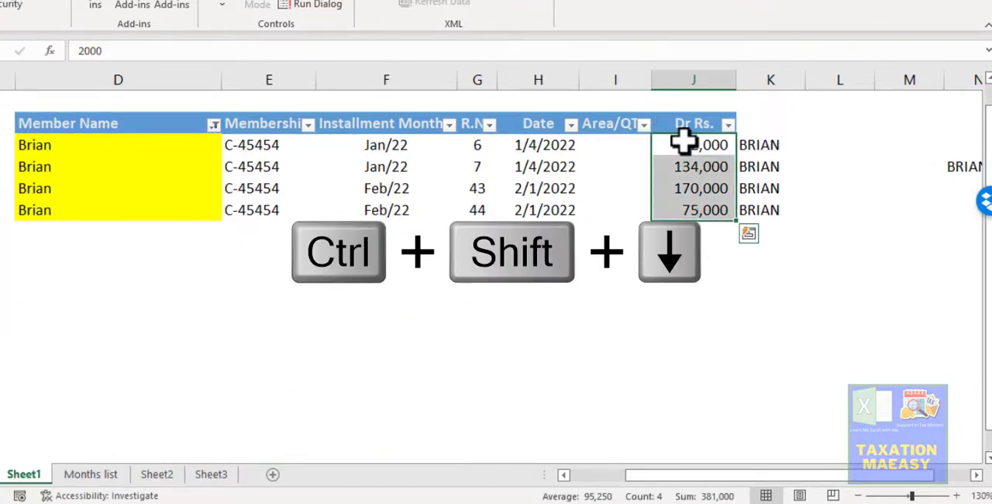
pyautogui.press('Down')
pyautogui.press('Down')
pyautogui.press('Down')
pyautogui.press('Down')
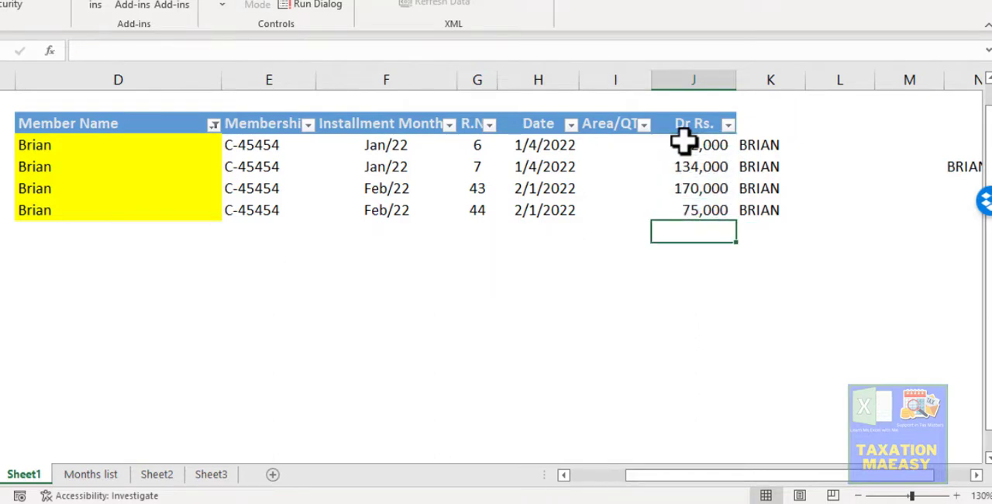
pyautogui.hotkey('alt', '=')
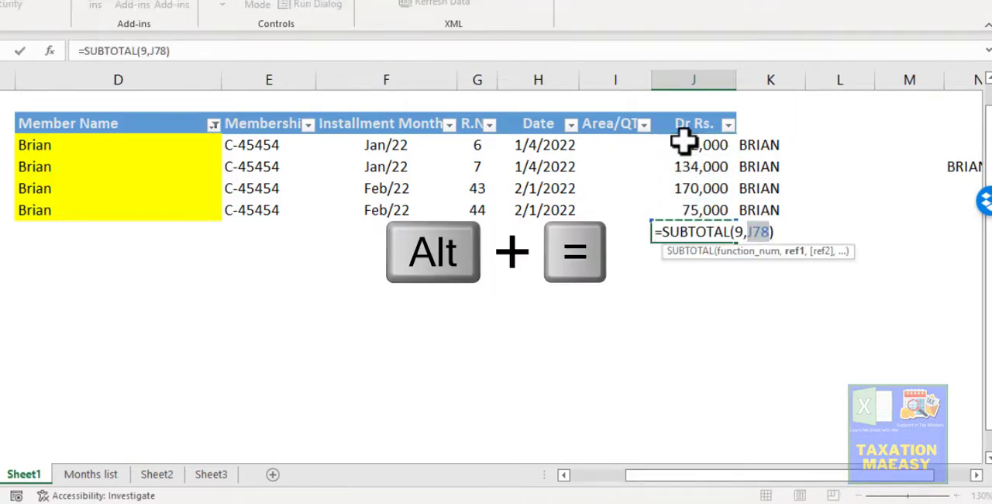
pyautogui.hotkey('shift', 'Up')
pyautogui.hotkey('shift', 'Up')
pyautogui.hotkey('shift', 'Up')
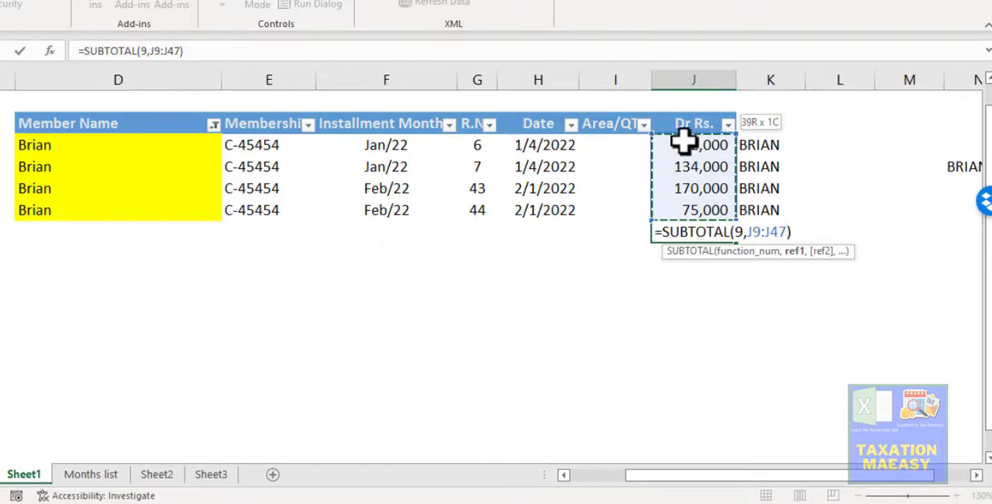
pyautogui.press('Return')
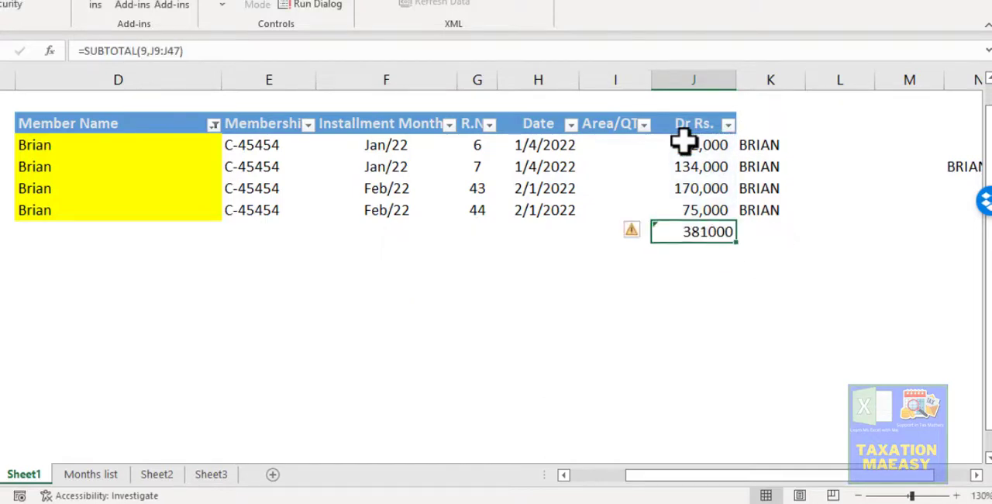
# - Clear the Member Name filter and check the SUMIF total in column O for the member named in N10
pyautogui.click(214, 125)
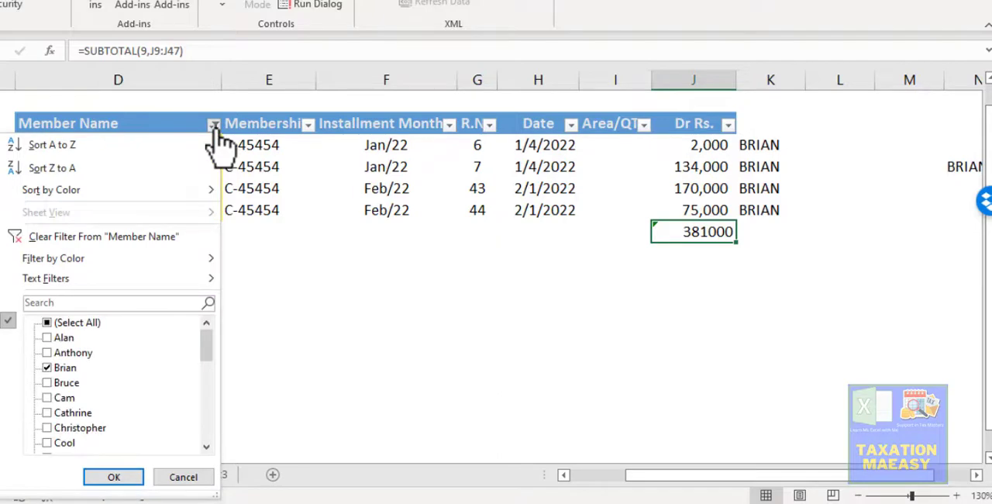
pyautogui.click(141, 241)
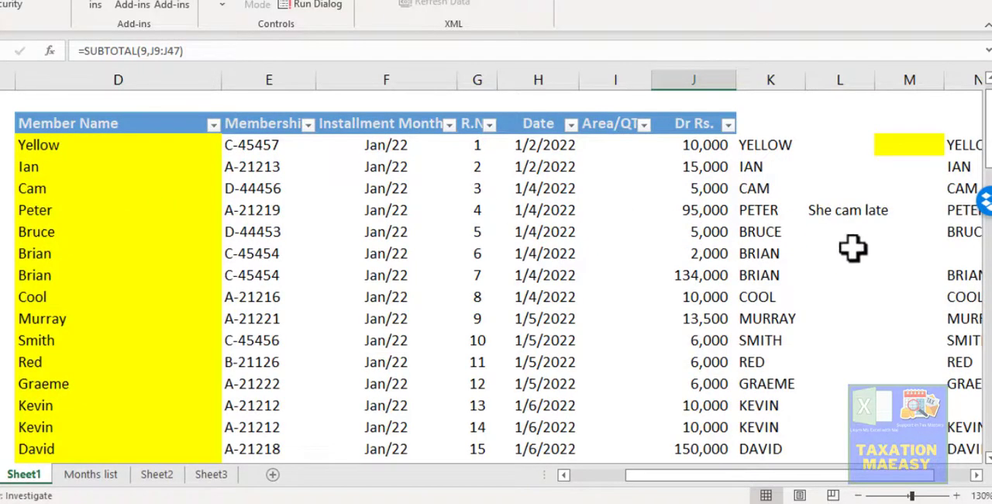
pyautogui.click(897, 261)
pyautogui.press('Right')
pyautogui.press('Right')
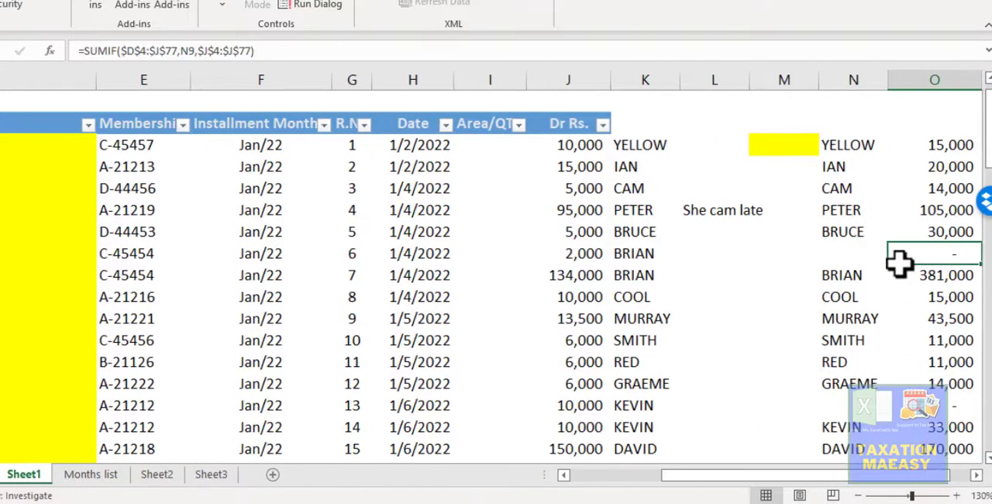
pyautogui.press('Down')
pyautogui.press('Left')
pyautogui.press('Left')
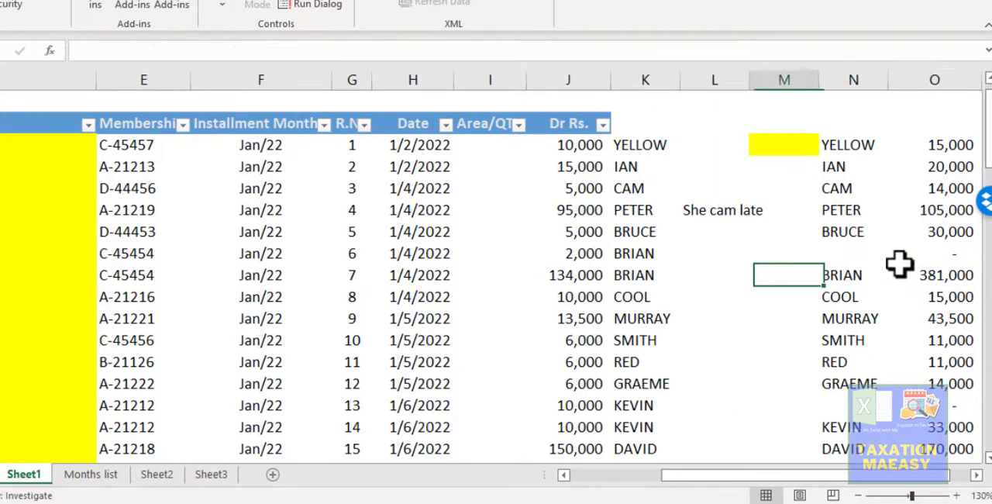
pyautogui.press('Left')
pyautogui.press('Right')
pyautogui.press('Right')
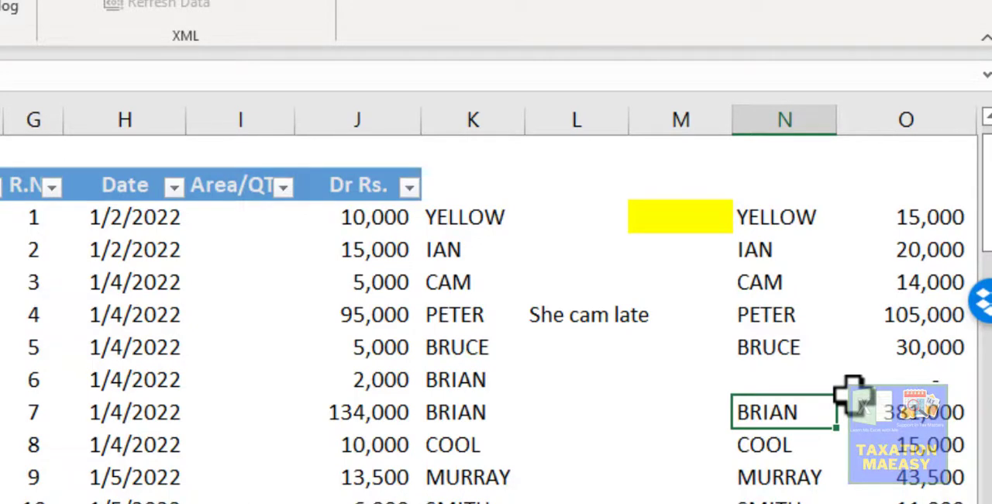
# - Find the Count entry in the function list on Sheet3 and return to Sheet1
pyautogui.hotkey('ctrl', 'pagedown')
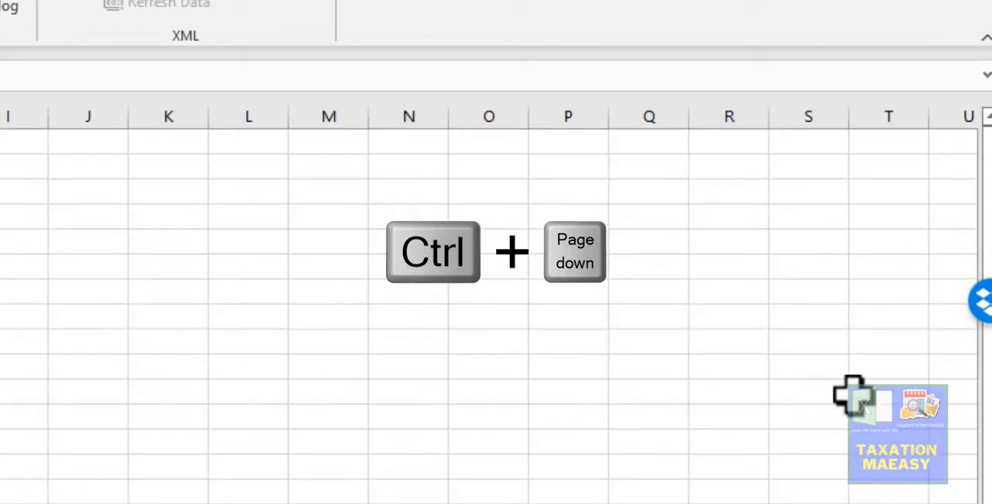
pyautogui.hotkey('ctrl', 'pagedown')
pyautogui.hotkey('ctrl', 'pagedown')
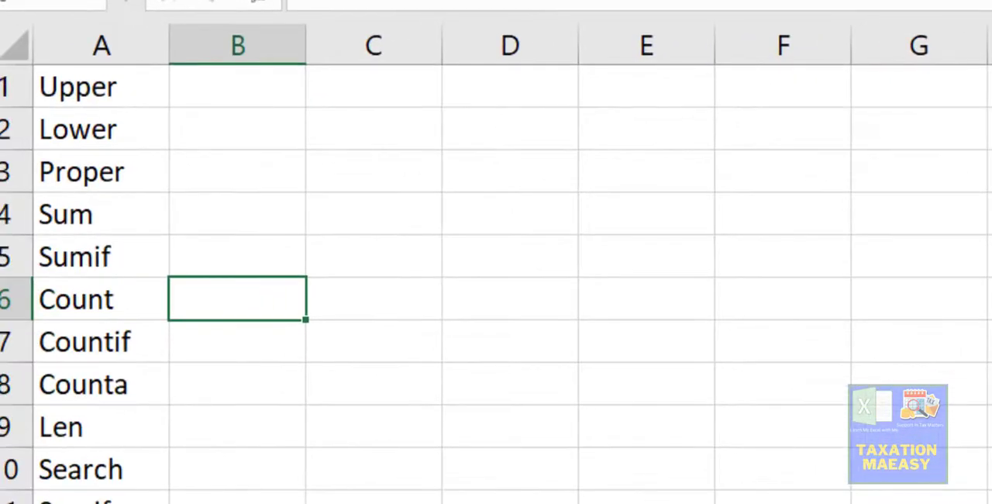
pyautogui.press('Left')
pyautogui.press('Down')
pyautogui.press('Up')
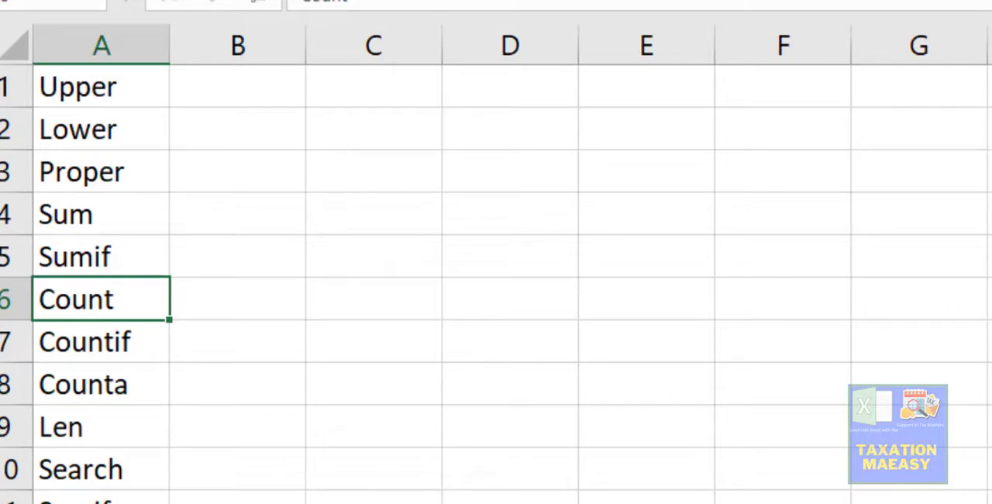
pyautogui.hotkey('ctrl', 'pageup')
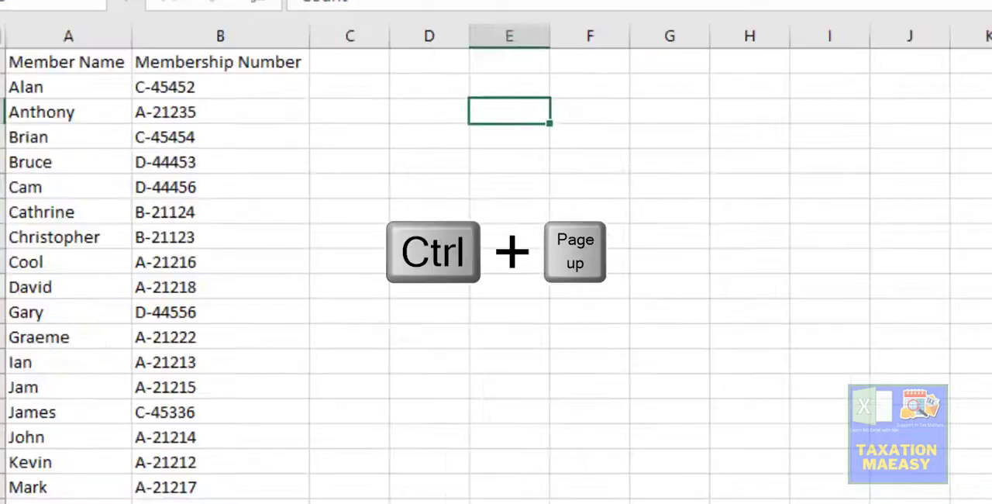
pyautogui.hotkey('ctrl', 'pageup')
pyautogui.hotkey('ctrl', 'pagedown')
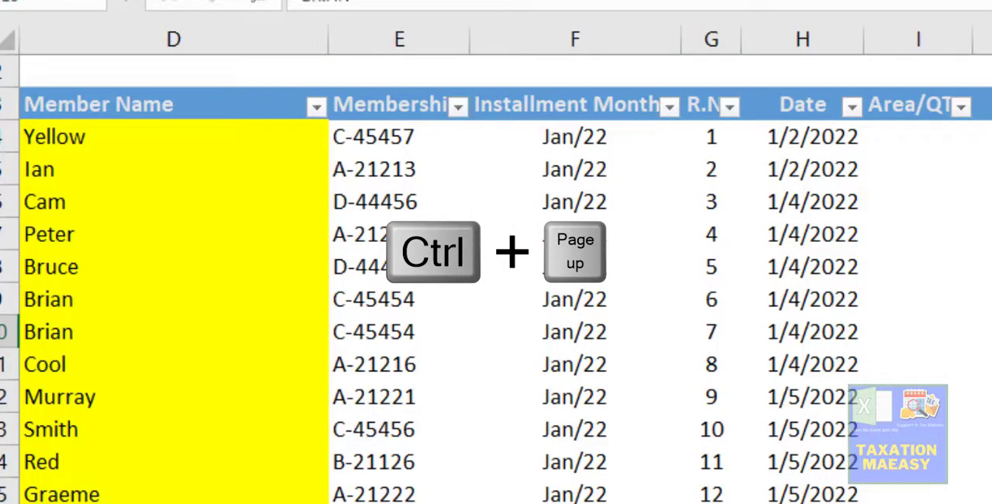
# - Replace the SUBTOTAL formula beneath the last Dr Rs. amount with a COUNT of the Dr Rs. column from J77 upward
pyautogui.press('Up')
pyautogui.press('Up')
pyautogui.press('Up')
pyautogui.press('Up')
pyautogui.press('Up')
pyautogui.press('Up')
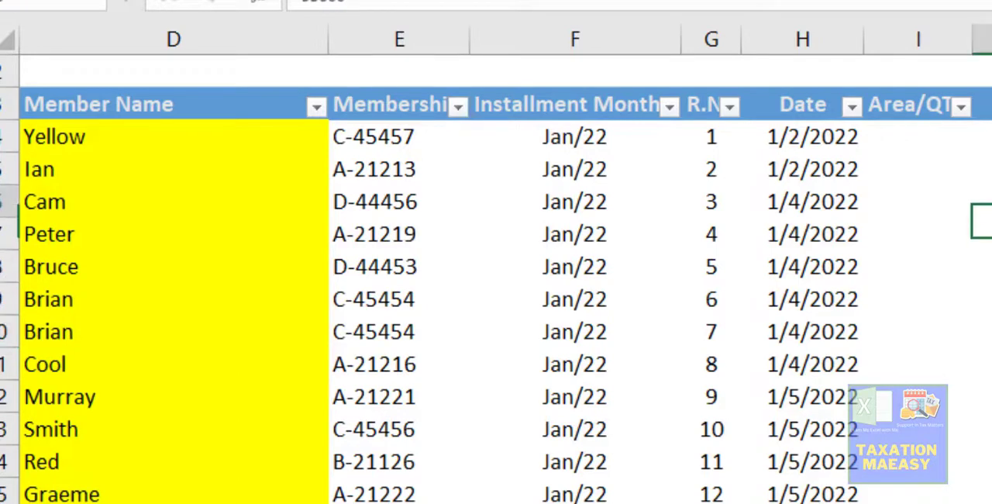
pyautogui.hotkey('ctrl', 'Down')
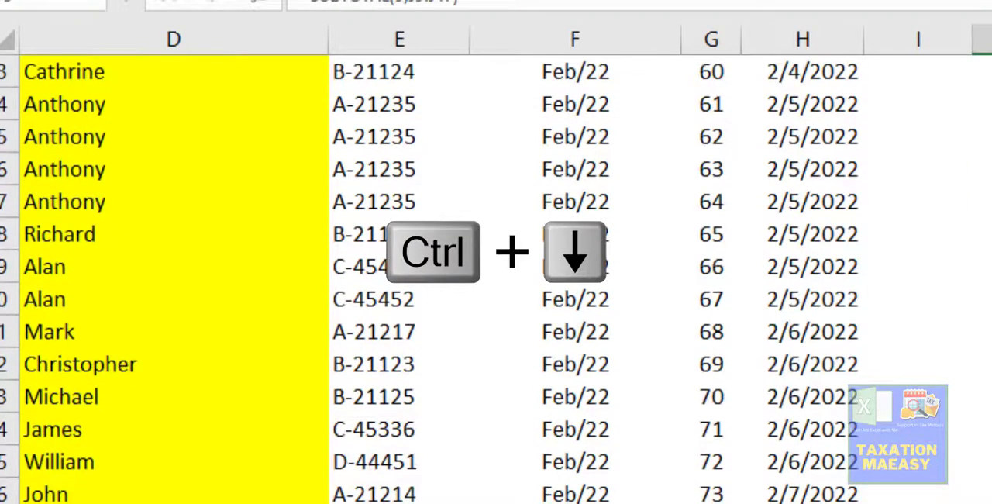
pyautogui.press('Up')
pyautogui.press('Down')
pyautogui.press('Up')
pyautogui.press('Up')
pyautogui.press('Down')
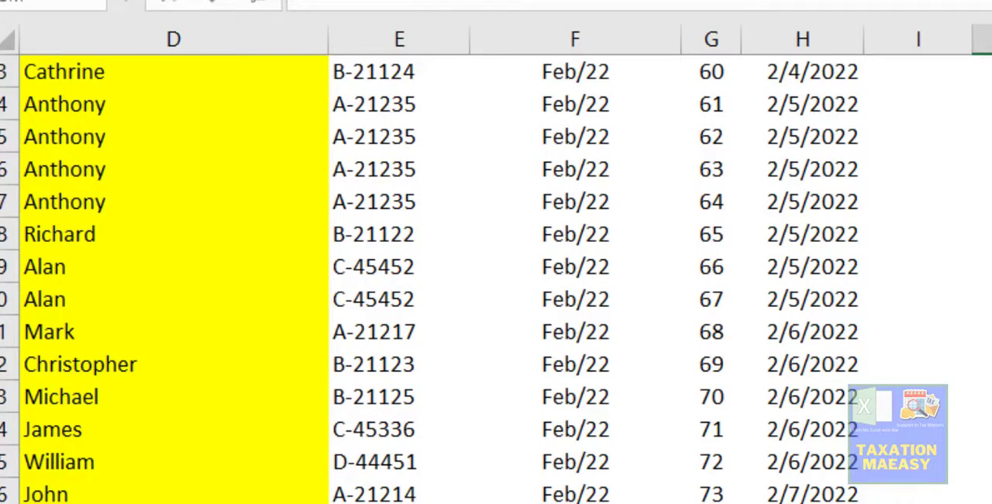
pyautogui.write('su')
pyautogui.write('oun')
pyautogui.write('t')
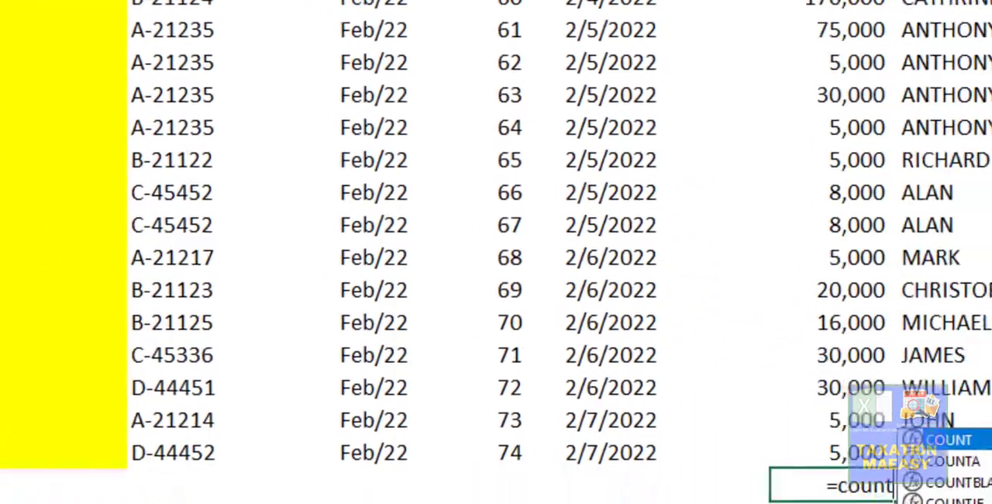
pyautogui.press('Tab')
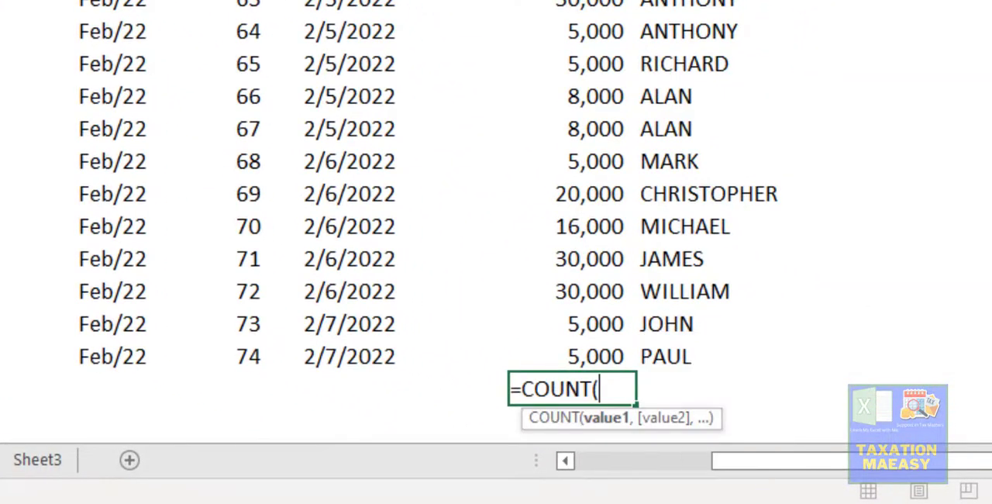
pyautogui.press('Up')
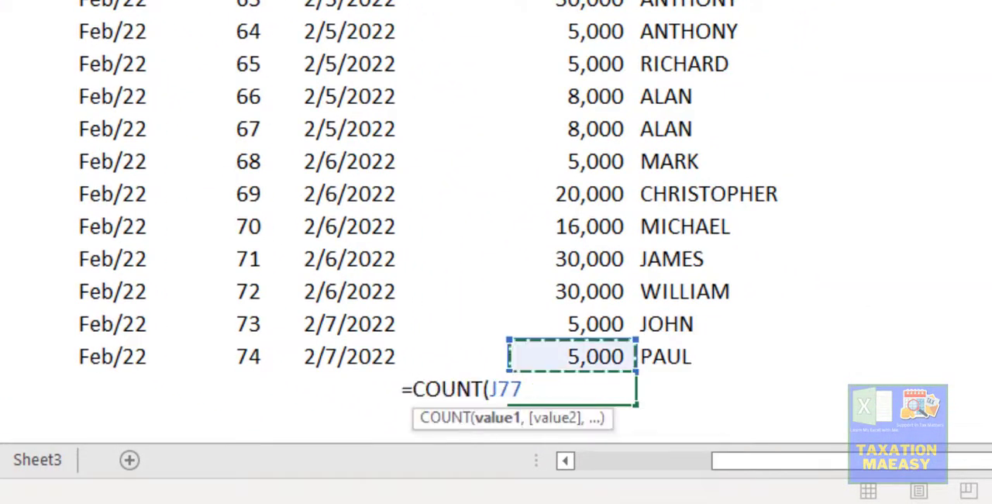
pyautogui.hotkey('ctrl', 'shift', 'Up')
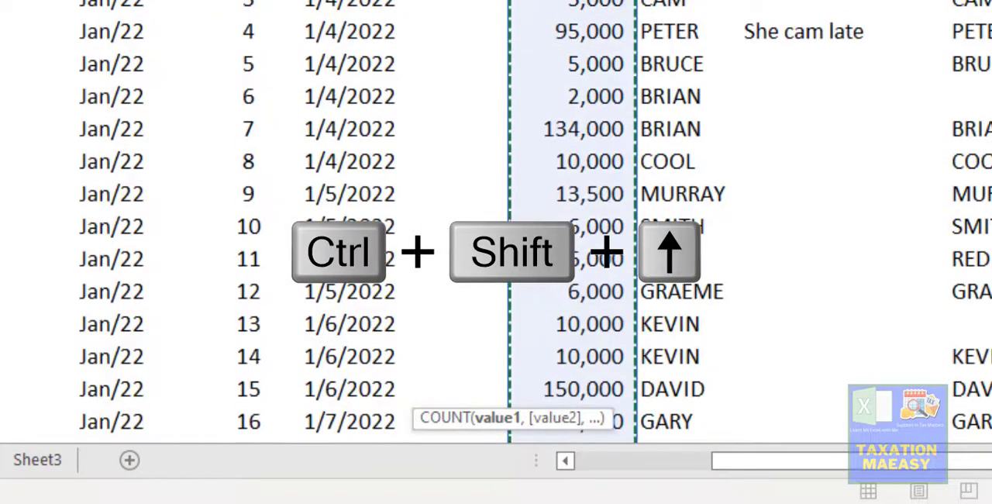
pyautogui.press('Return')
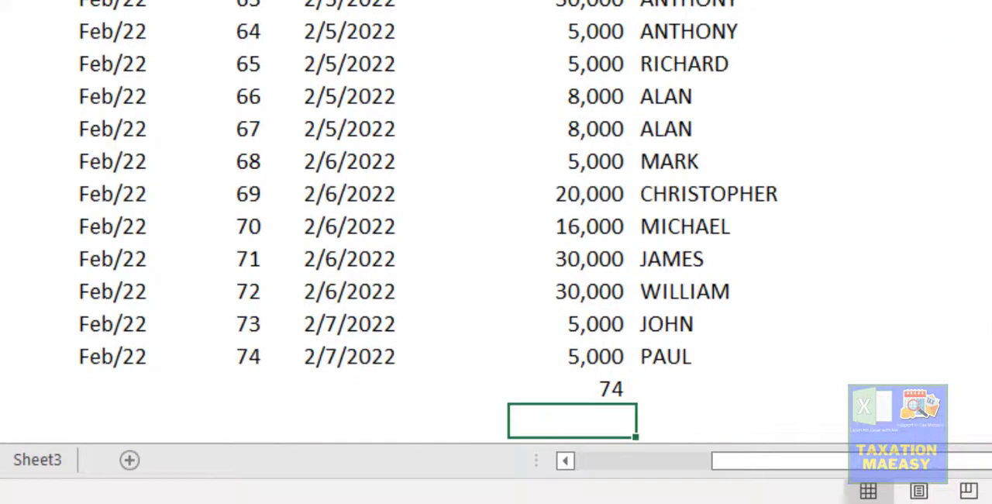
# - Select all Dr Rs. amounts above the COUNT formula and compare their status bar count with the formula's result
pyautogui.press('Up')
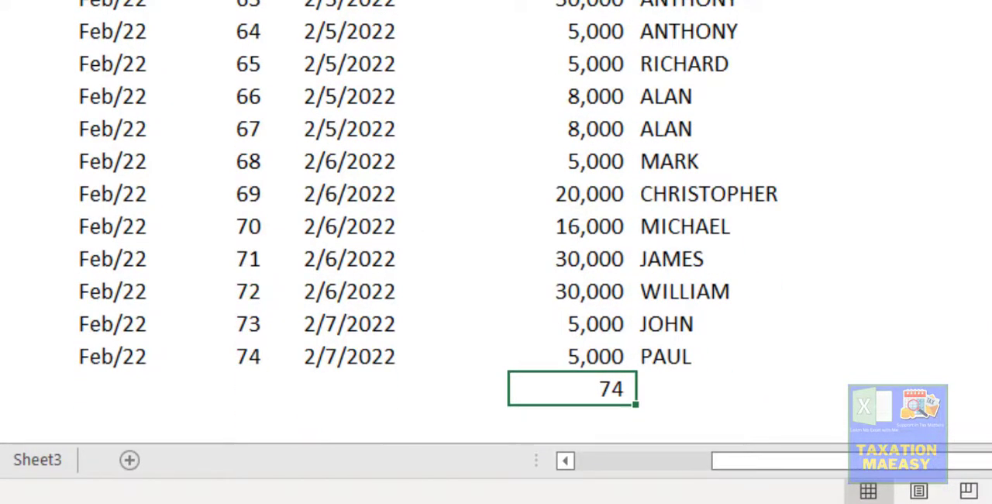
pyautogui.press('Up')
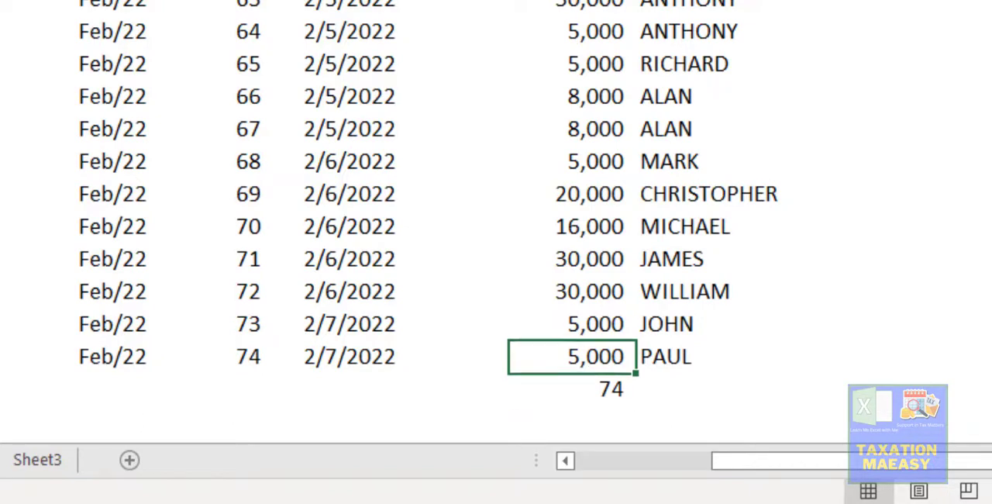
pyautogui.hotkey('ctrl', 'shift', 'Up')
pyautogui.hotkey('shift', 'Down')
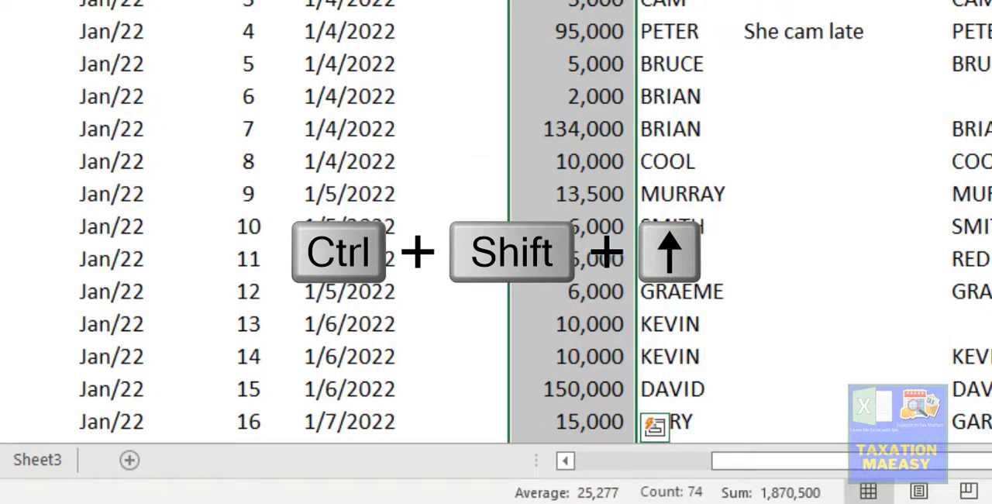
pyautogui.press('Down')
pyautogui.press('Down')
pyautogui.press('Down')
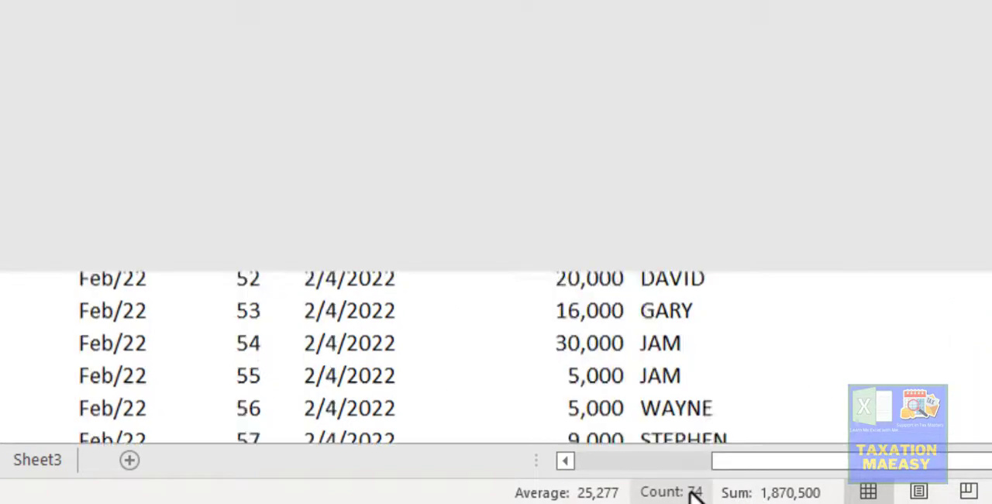
pyautogui.press('Up')
pyautogui.press('Up')
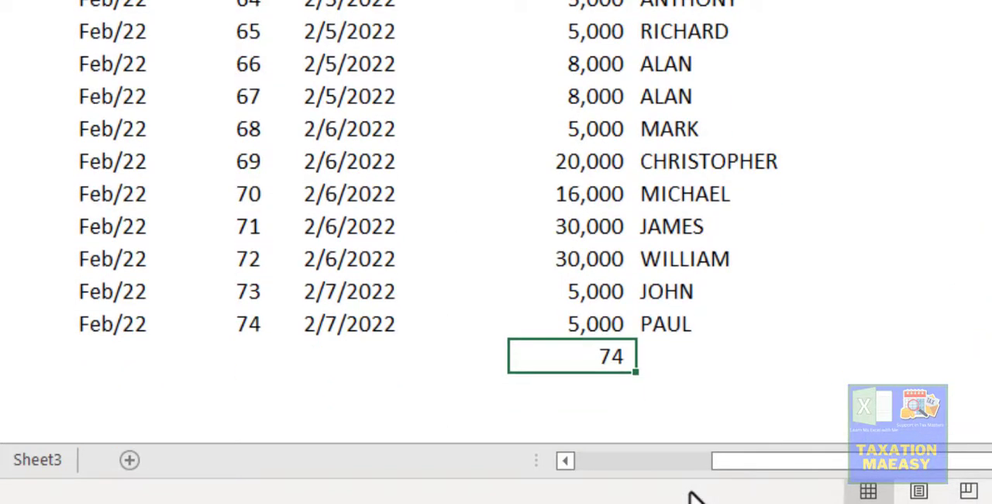
# - Copy the COUNT formula from J78 to K78, beneath the uppercase member names
pyautogui.hotkey('ctrl', 'c')
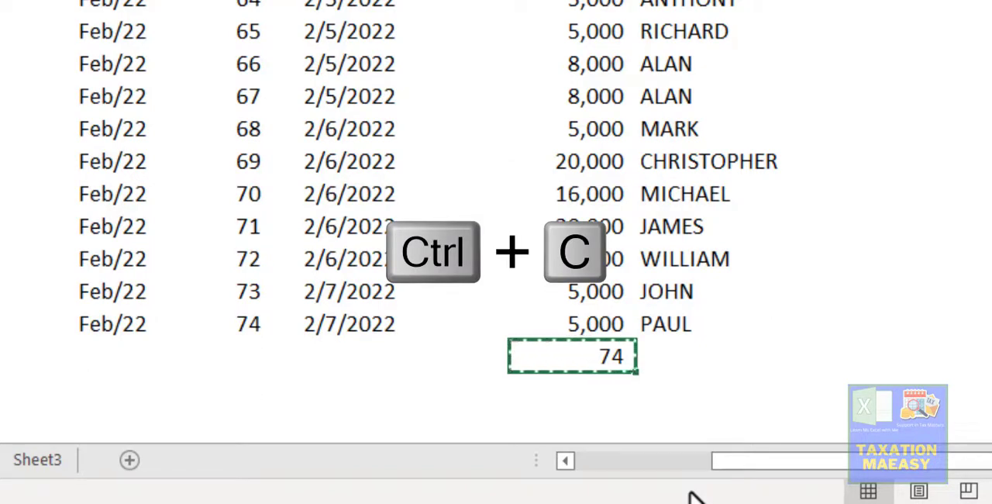
pyautogui.press('Right')
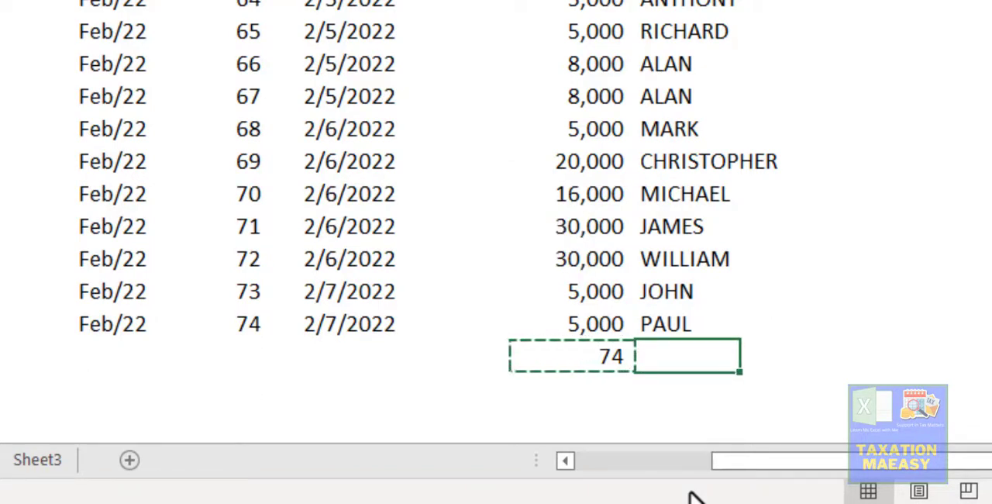
pyautogui.press('Return')
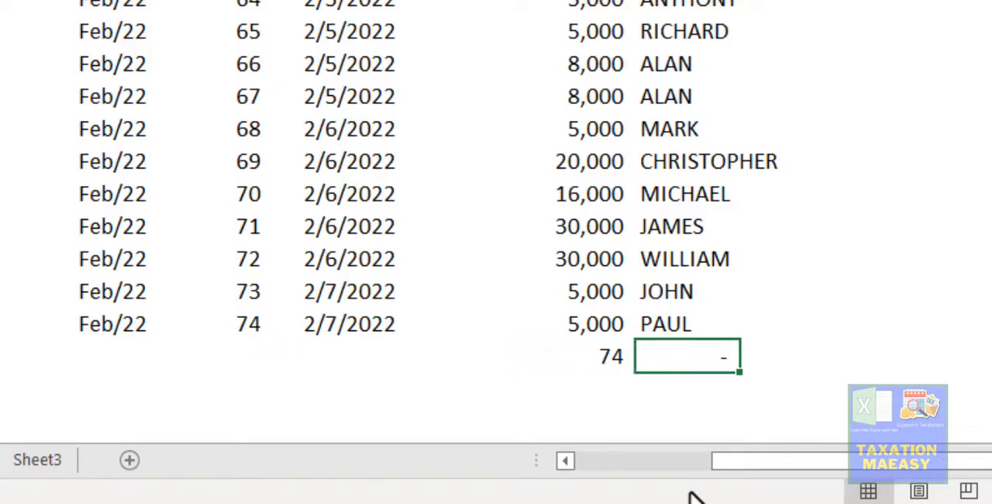
# - Compare the COUNT results beneath the Dr Rs. amounts and the uppercase names with the kind of data in each column
pyautogui.press('Left')
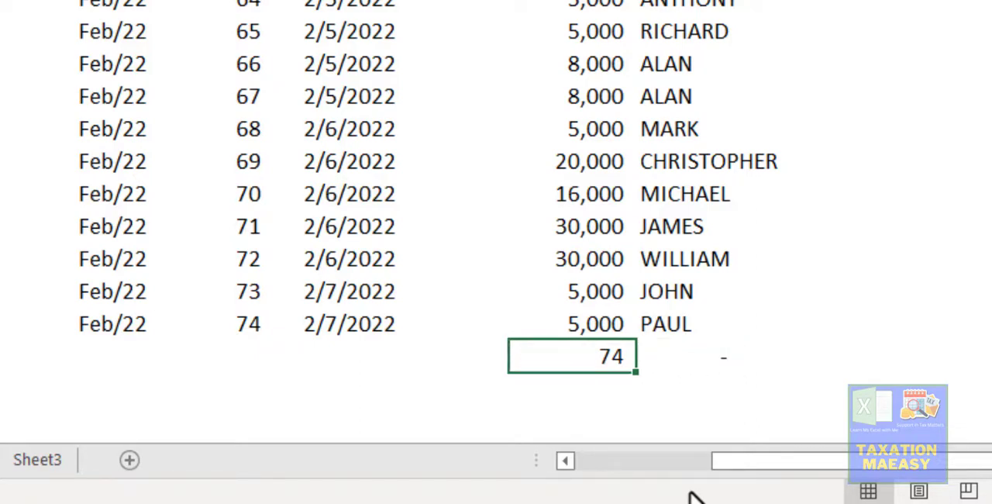
pyautogui.press('Right')
pyautogui.press('Up')
pyautogui.press('Up')
pyautogui.press('Up')
pyautogui.press('Up')
pyautogui.press('Up')
pyautogui.press('Up')
pyautogui.press('Up')
pyautogui.press('Up')
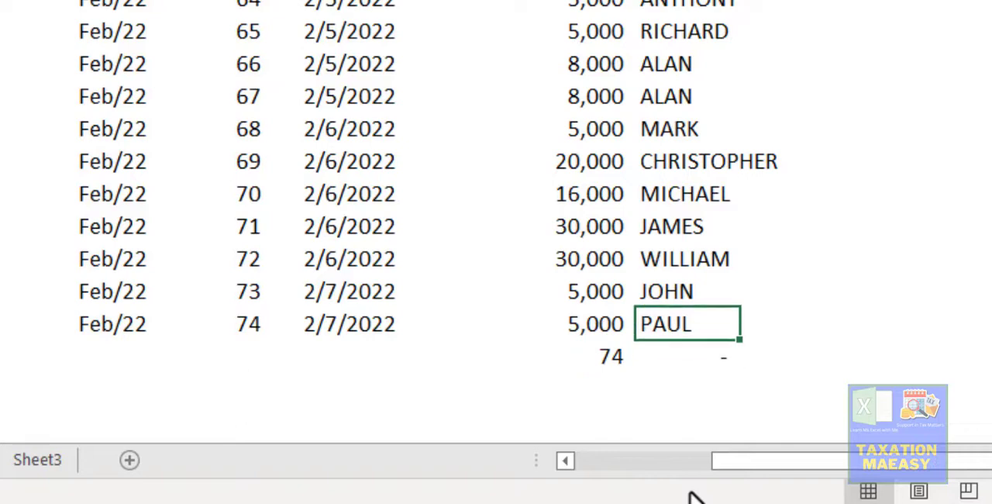
pyautogui.press('Down')
pyautogui.press('Down')
pyautogui.press('Down')
pyautogui.press('Down')
pyautogui.press('Down')
pyautogui.press('Down')
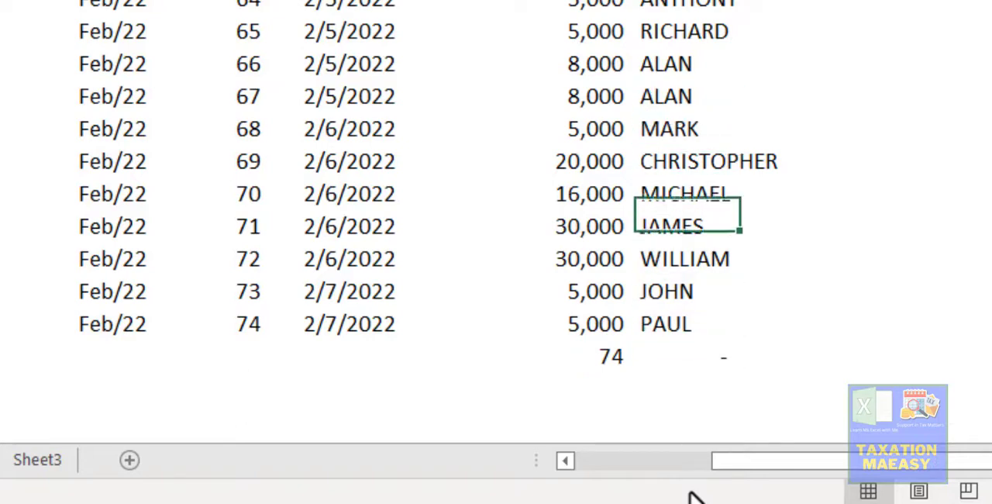
pyautogui.press('Down')
pyautogui.press('Down')
pyautogui.press('Down')
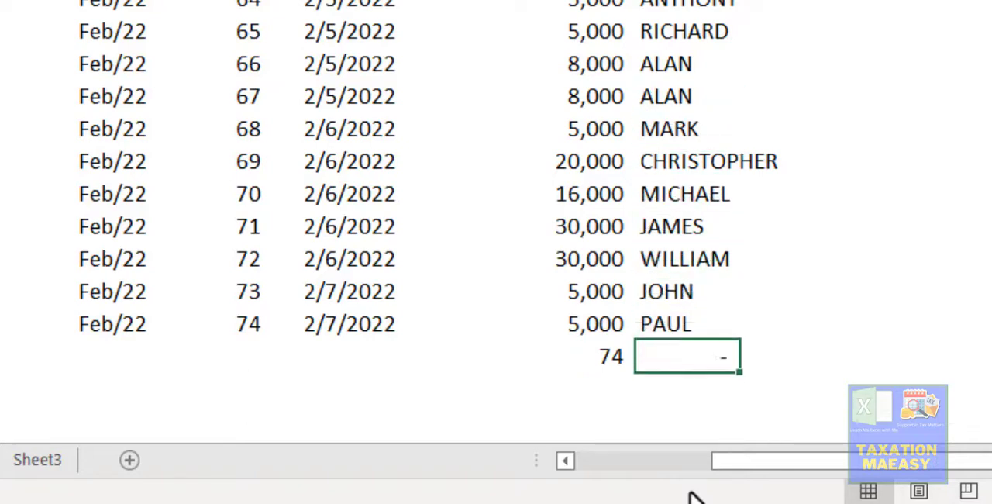
# - Replace the copied COUNT formula in K78 with a COUNTA of the uppercase names in column K from K77 upward
pyautogui.press('Up')
pyautogui.press('F2')
pyautogui.press('BackSpace')
pyautogui.press('BackSpace')
pyautogui.press('BackSpace')
pyautogui.press('BackSpace')
pyautogui.press('BackSpace')
pyautogui.press('BackSpace')
pyautogui.press('BackSpace')
pyautogui.press('BackSpace')
pyautogui.press('BackSpace')
pyautogui.press('BackSpace')
pyautogui.press('BackSpace')
pyautogui.press('BackSpace')
pyautogui.press('BackSpace')
pyautogui.write('c')
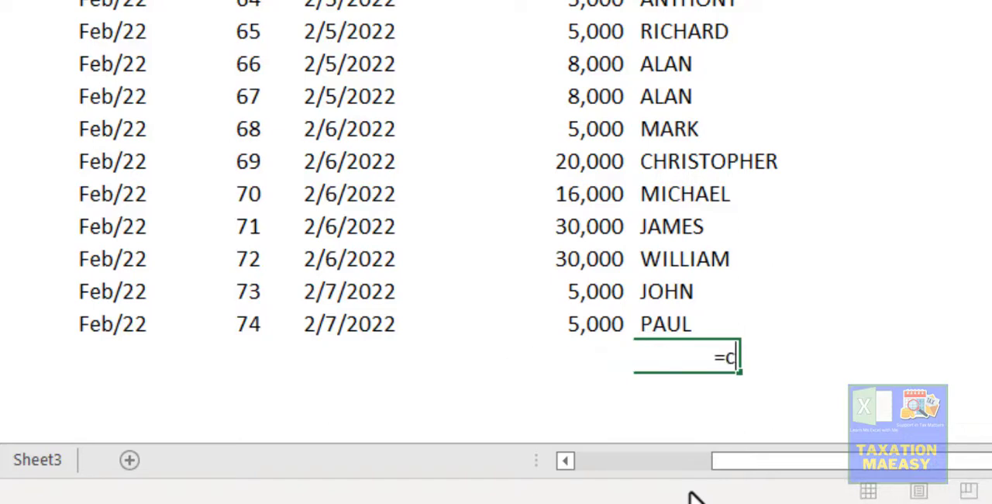
pyautogui.write('ount')
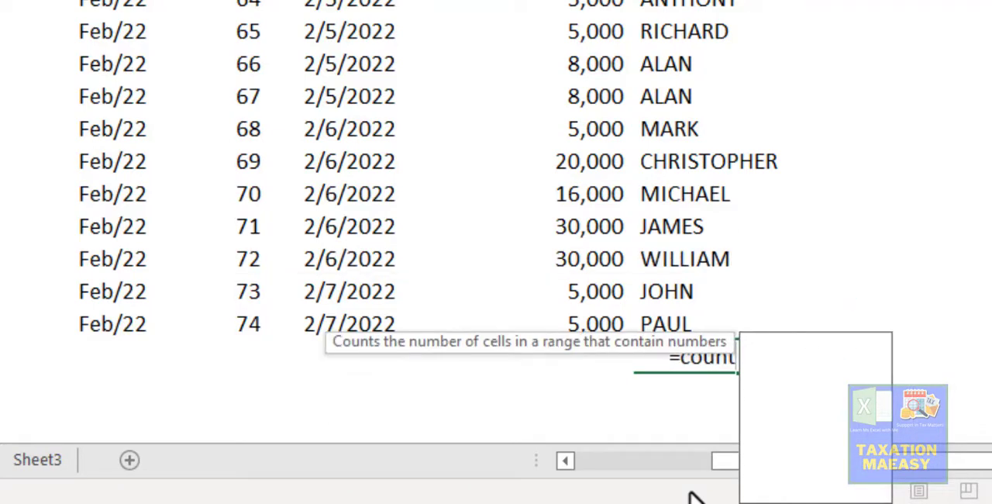
pyautogui.write('a')
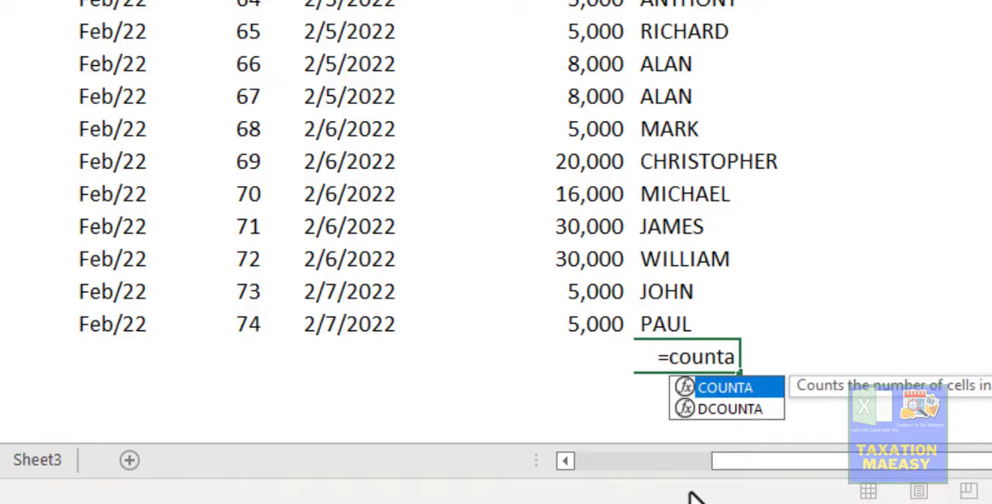
pyautogui.press('Tab')
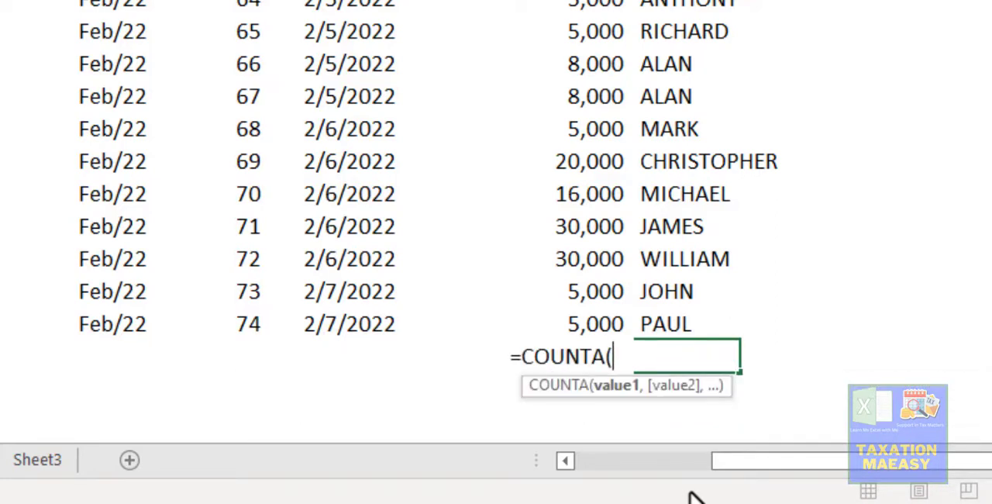
pyautogui.press('Up')
pyautogui.hotkey('ctrl', 'shift', 'Up')
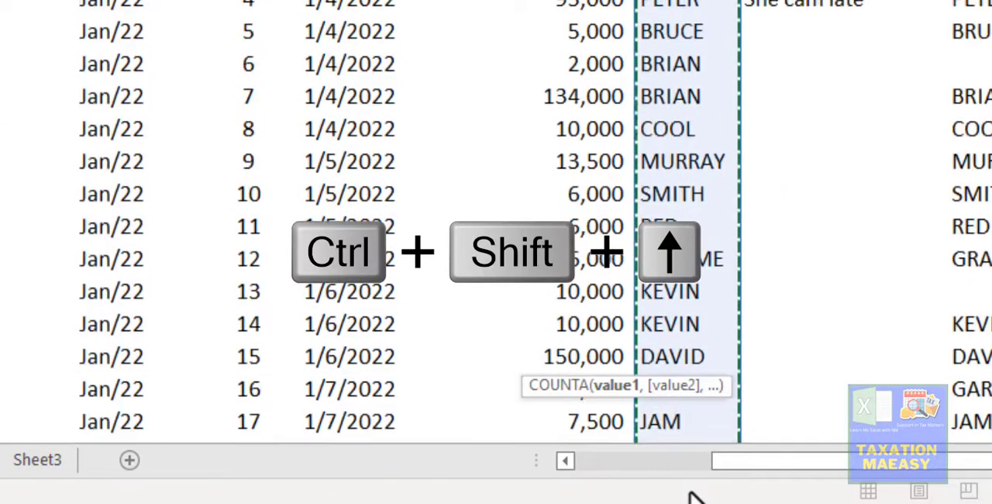
pyautogui.press('Return')
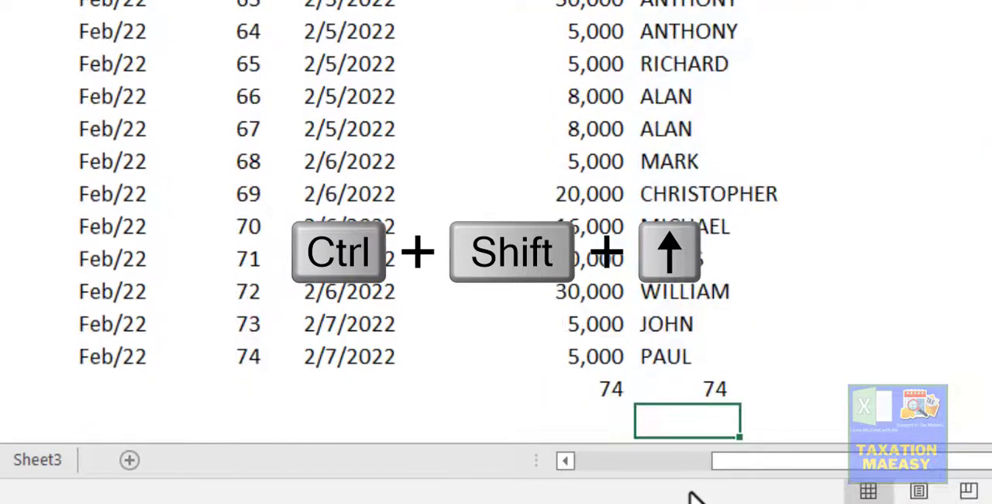
# - Examine the COUNTA formula in K78 and its name range, and compare its result with the COUNT result in J78
pyautogui.press('Up')
pyautogui.press('F2')
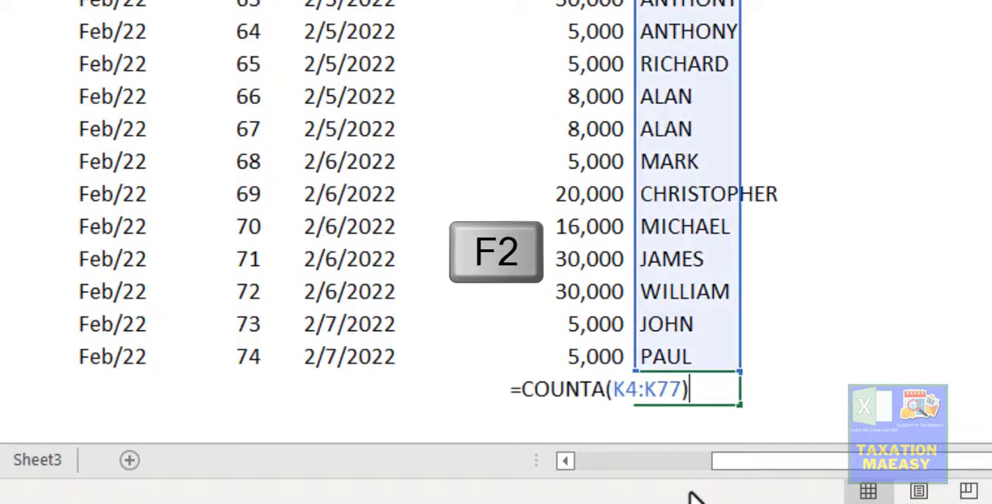
pyautogui.press('Escape')
pyautogui.press('Up')
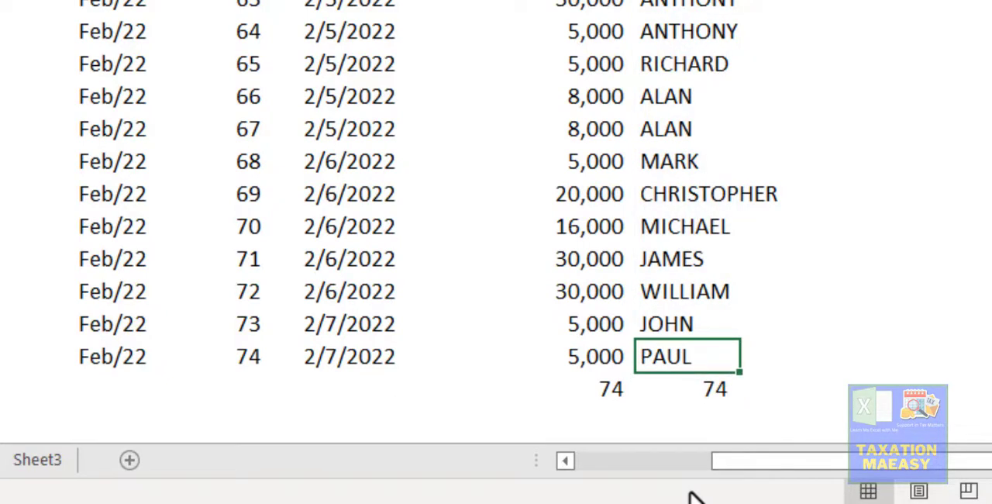
pyautogui.press('Down')
pyautogui.press('Up')
pyautogui.hotkey('ctrl', 'shift', 'Up')
pyautogui.press('Down')
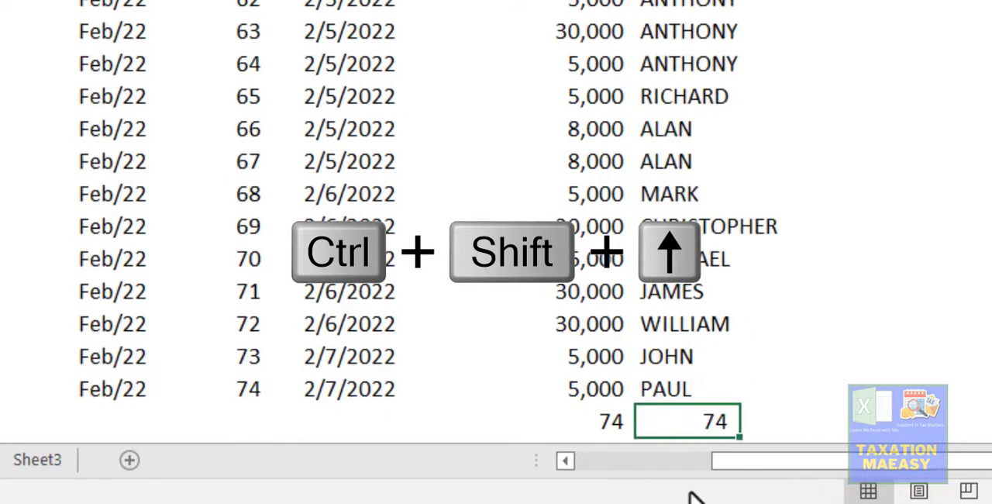
pyautogui.press('Left')
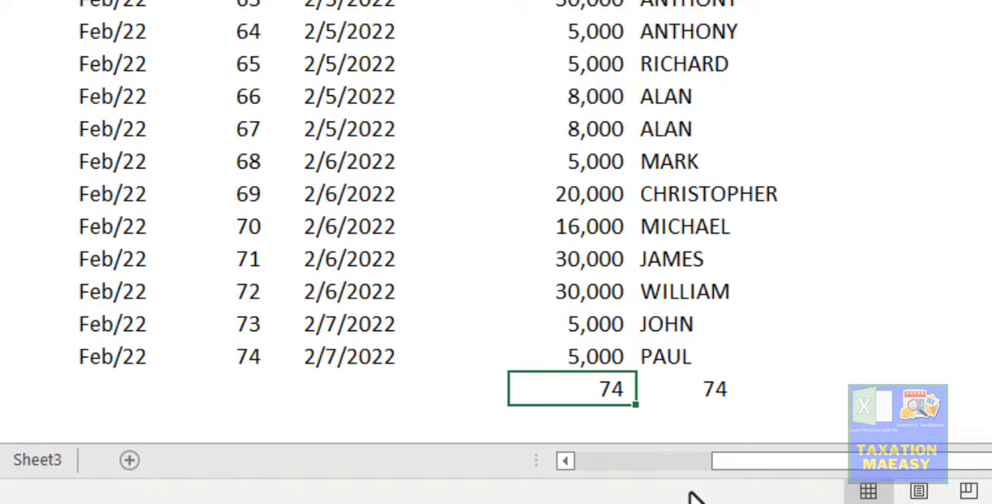
pyautogui.press('Right')
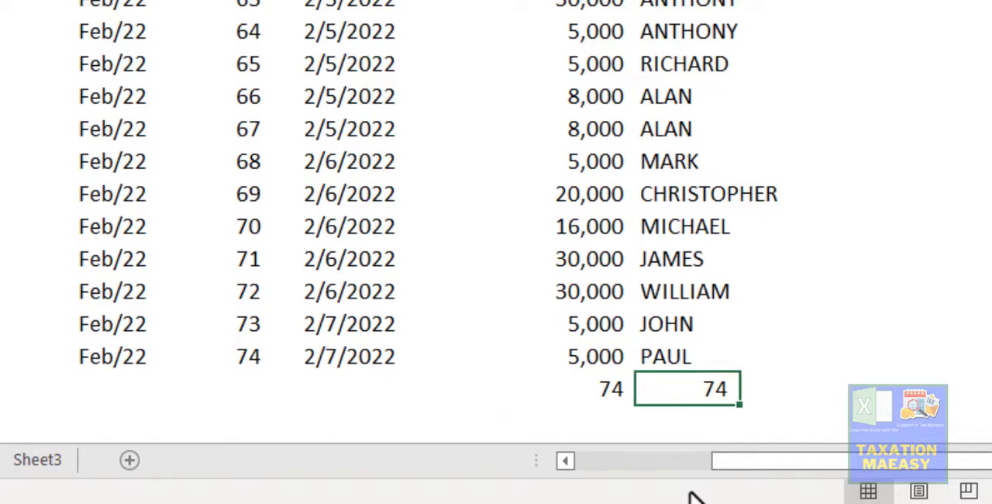
pyautogui.press('Up')
pyautogui.press('Up')
pyautogui.press('Up')
pyautogui.press('Up')
pyautogui.press('Up')
pyautogui.press('Up')
pyautogui.press('Up')
pyautogui.press('Up')
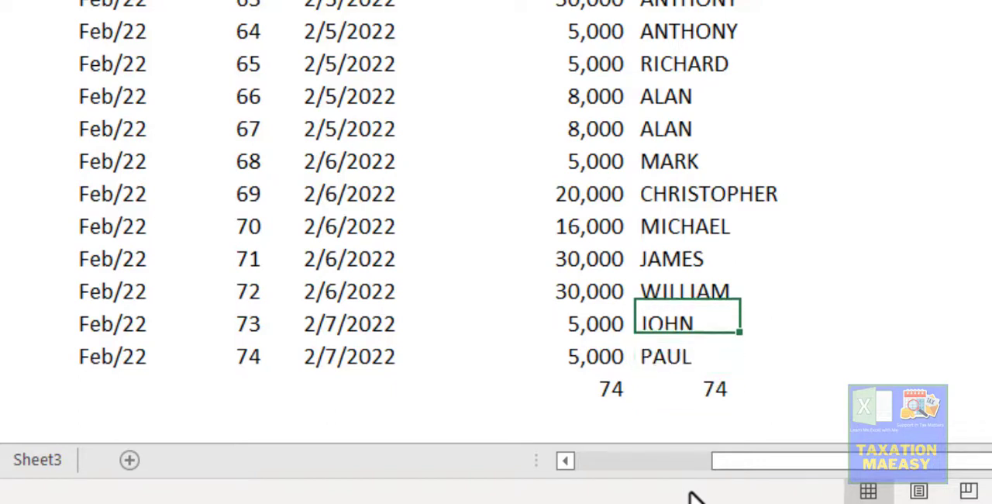
pyautogui.press('Up')
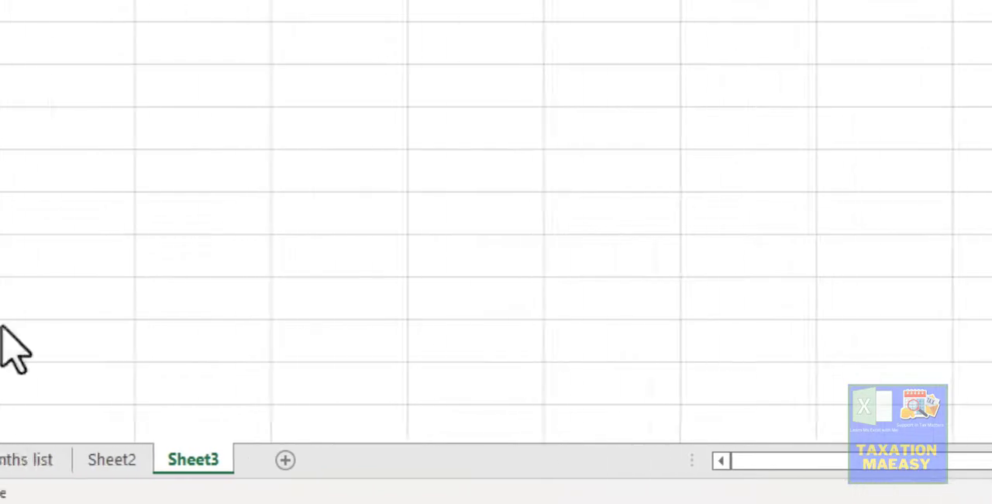
# - On Sheet1, begin a COUNTIF formula in O4 in place of the amount beside the first name in column N
pyautogui.click(177, 465)
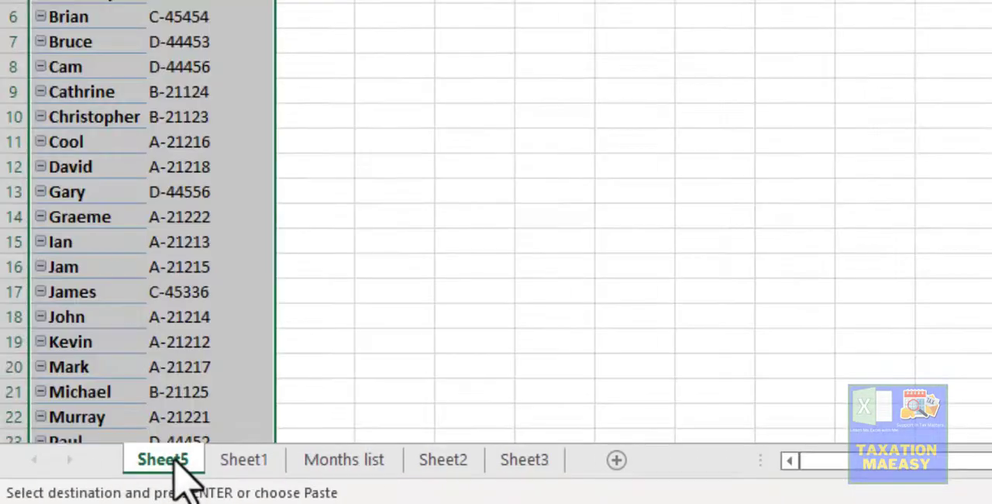
pyautogui.click(232, 460)
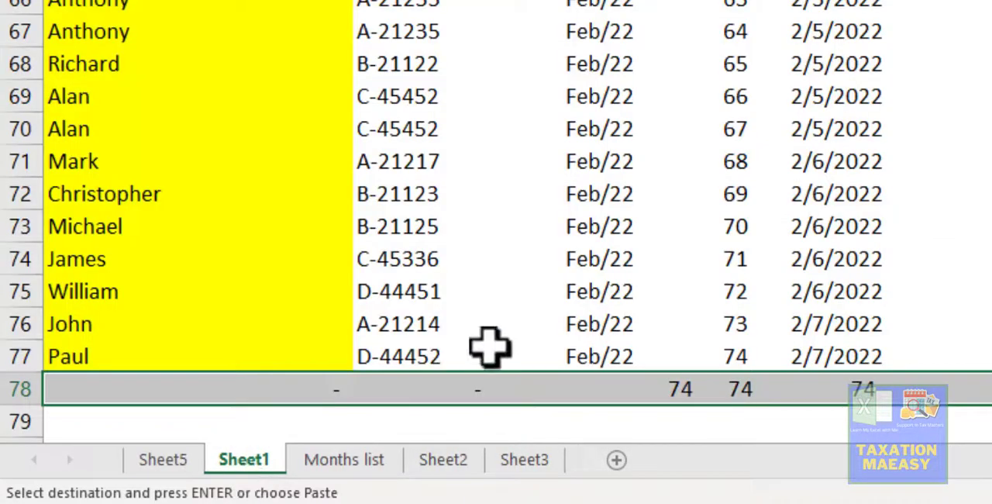
pyautogui.click(776, 4)
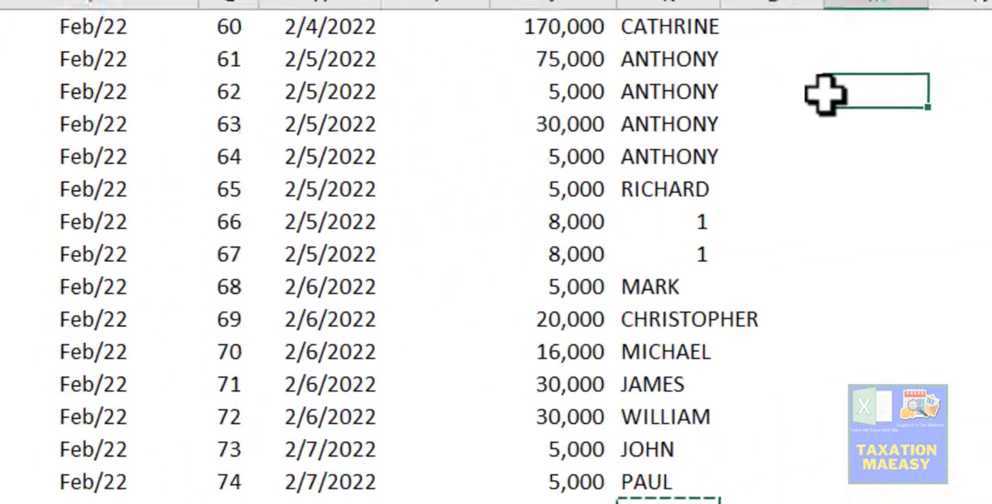
pyautogui.hotkey('ctrl', 'Up')
pyautogui.press('Down')
pyautogui.press('Down')
pyautogui.press('Right')
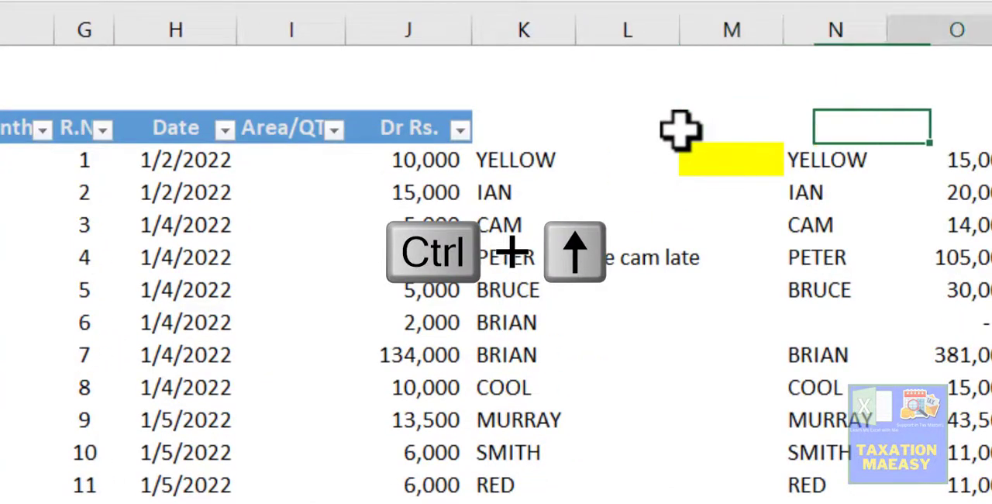
pyautogui.press('Right')
pyautogui.press('Down')
pyautogui.press('Right')
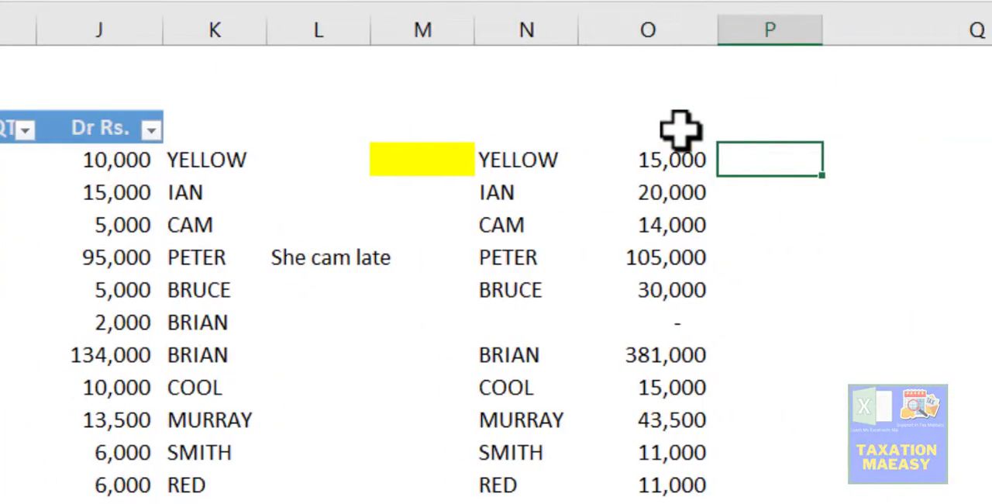
pyautogui.press('Left')
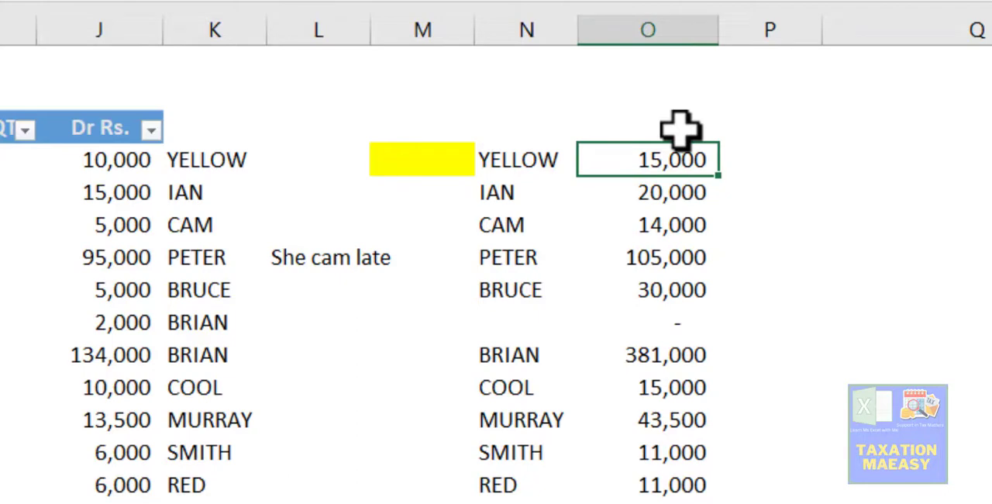
pyautogui.write('=')
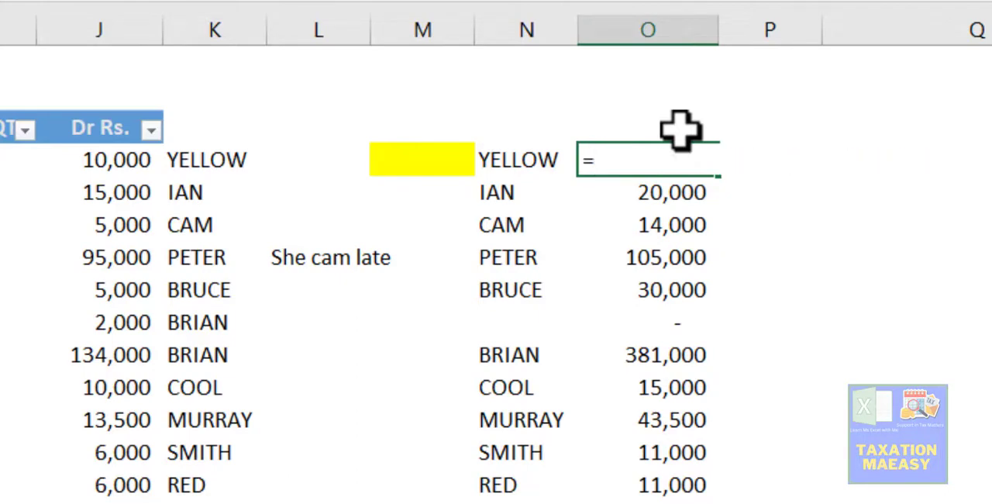
pyautogui.write('s')
pyautogui.press('BackSpace')
pyautogui.write('cou')
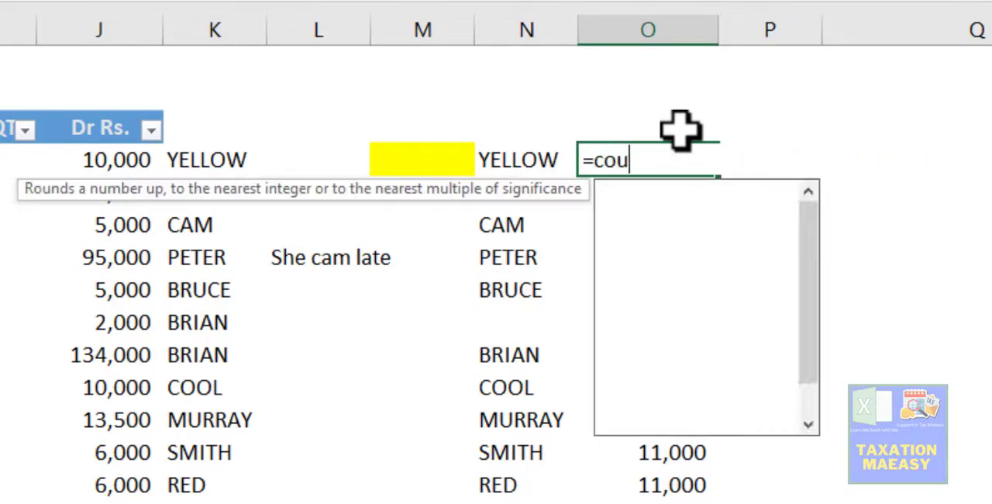
pyautogui.write('ntif')
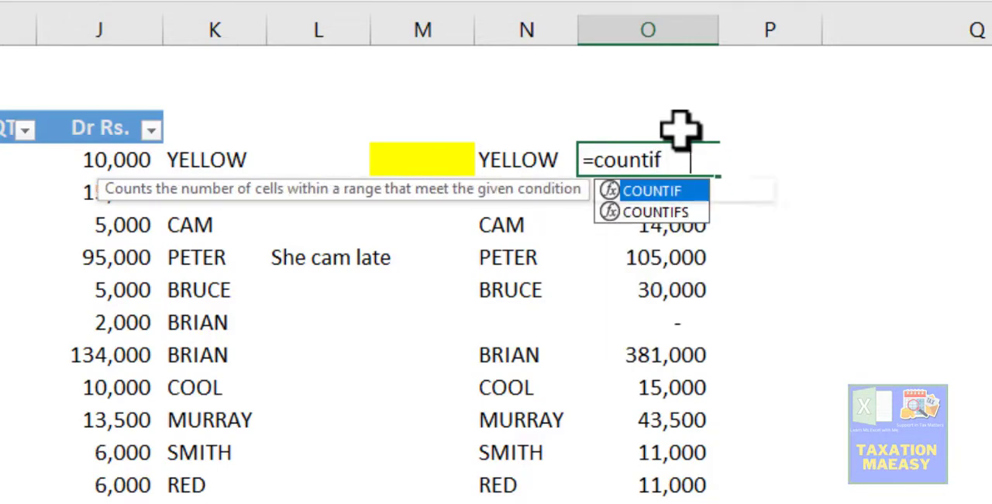
pyautogui.press('Tab')
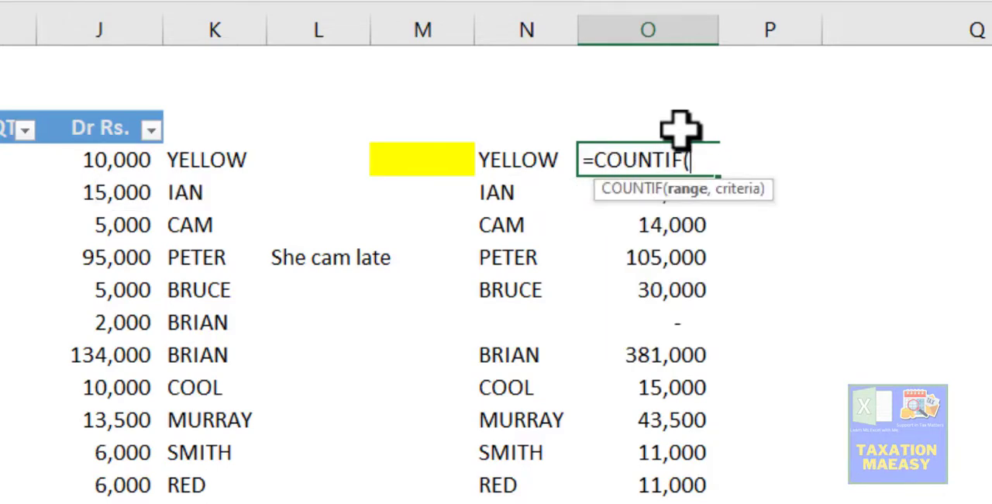
# - Complete the O4 COUNTIF with the Member Name range D4:D77 and the name in N4 as criterion
pyautogui.press('Left')
pyautogui.press('Left')
pyautogui.press('Left')
pyautogui.press('Left')
pyautogui.press('Left')
pyautogui.press('Left')
pyautogui.press('Left')
pyautogui.press('Left')
pyautogui.press('Left')
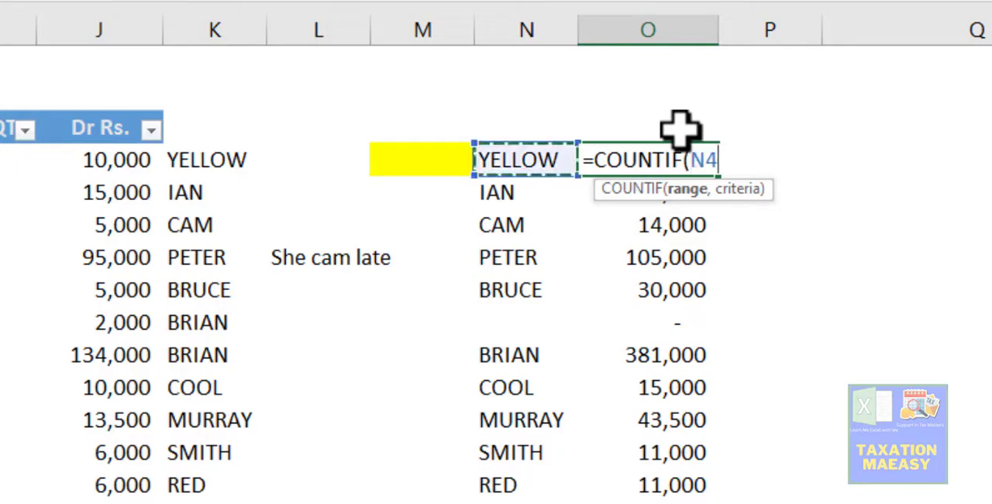
pyautogui.press('Left')
pyautogui.press('Left')
pyautogui.press('Left')
pyautogui.press('Left')
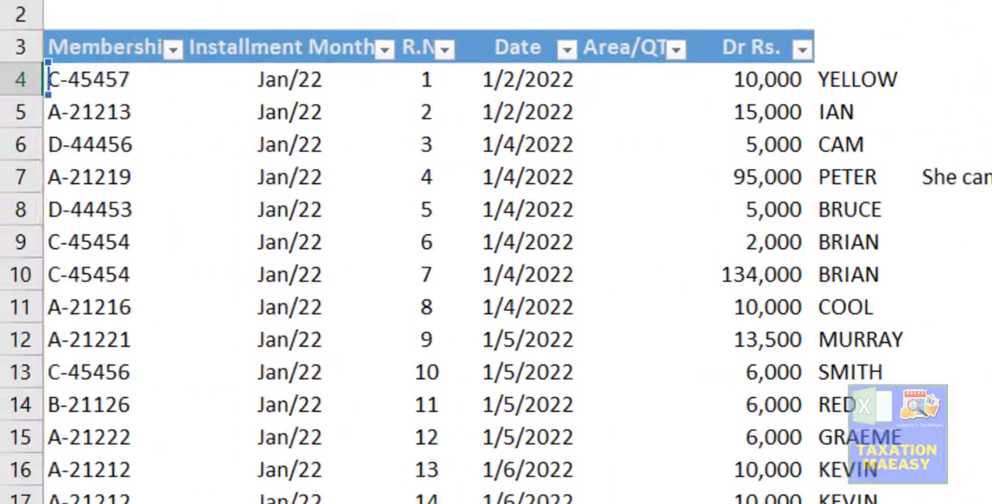
pyautogui.press('Right')
pyautogui.press('Right')
pyautogui.press('Right')
pyautogui.press('Left')
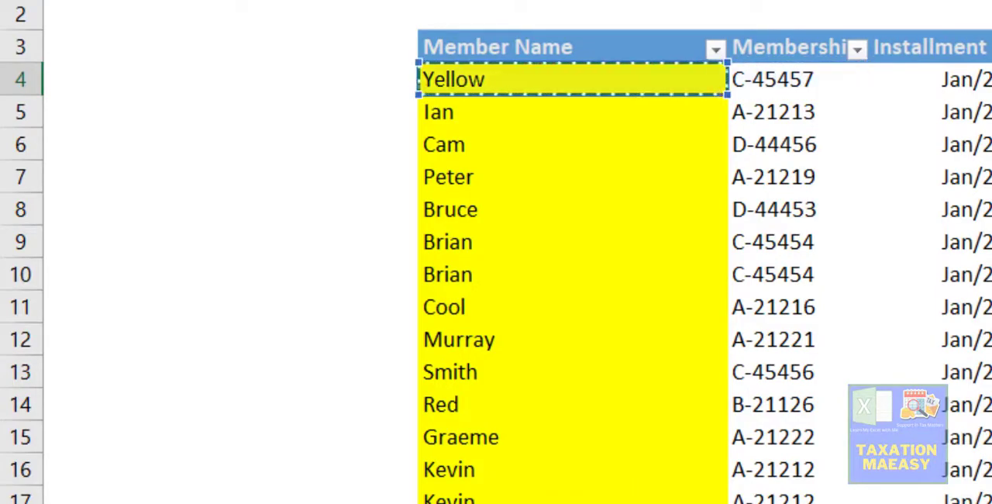
pyautogui.hotkey('ctrl', 'shift', 'Down')
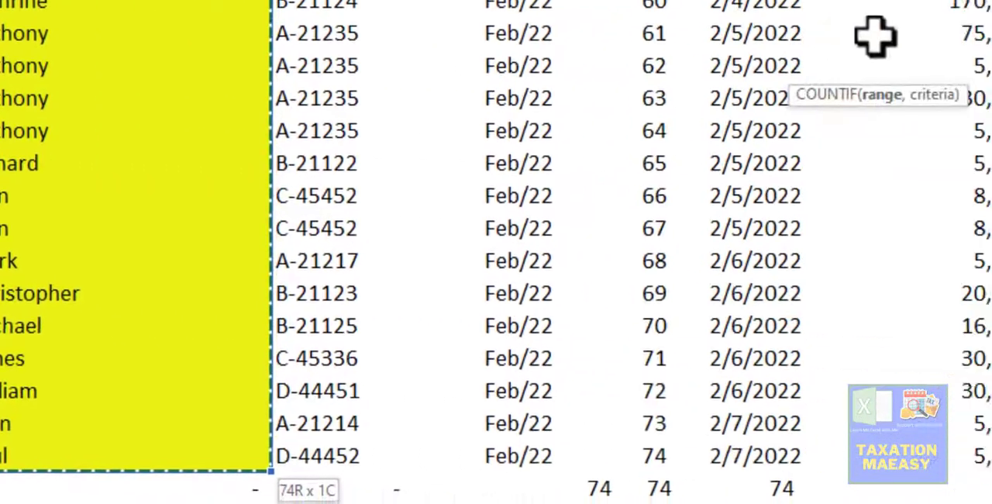
pyautogui.write(',O3')
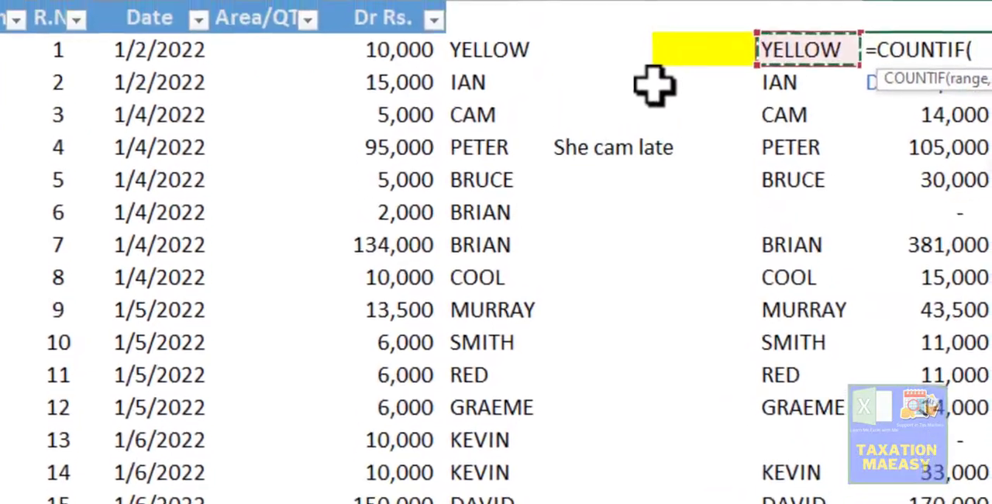
pyautogui.hotkey('ctrl', 'Return')
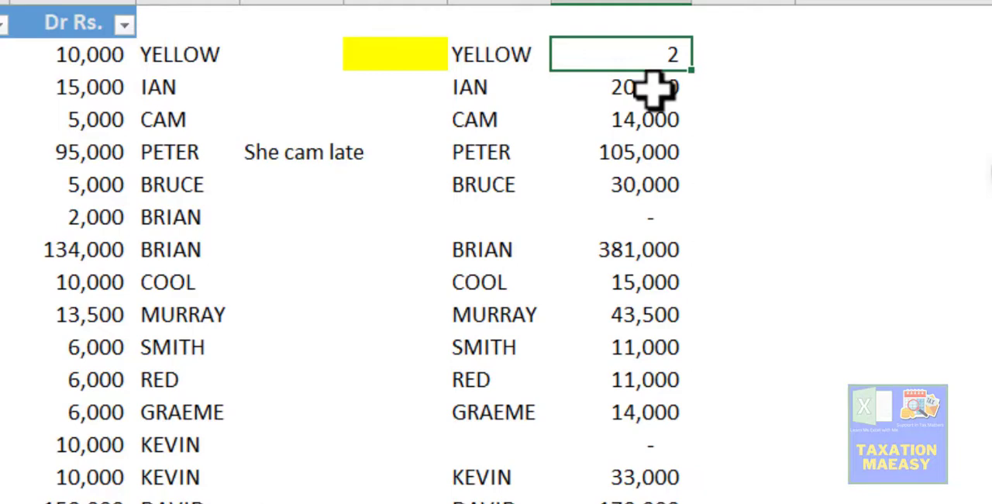
# - Make the COUNTIF range in O4 absolute as $D$4:$D$77, leaving the criterion N4 relative
pyautogui.press('F2')
pyautogui.press('Left')
pyautogui.press('Left')
pyautogui.press('Left')
pyautogui.press('Left')
pyautogui.press('Left')
pyautogui.press('Left')
pyautogui.press('Left')
pyautogui.press('Left')
pyautogui.press('Left')
pyautogui.press('Left')
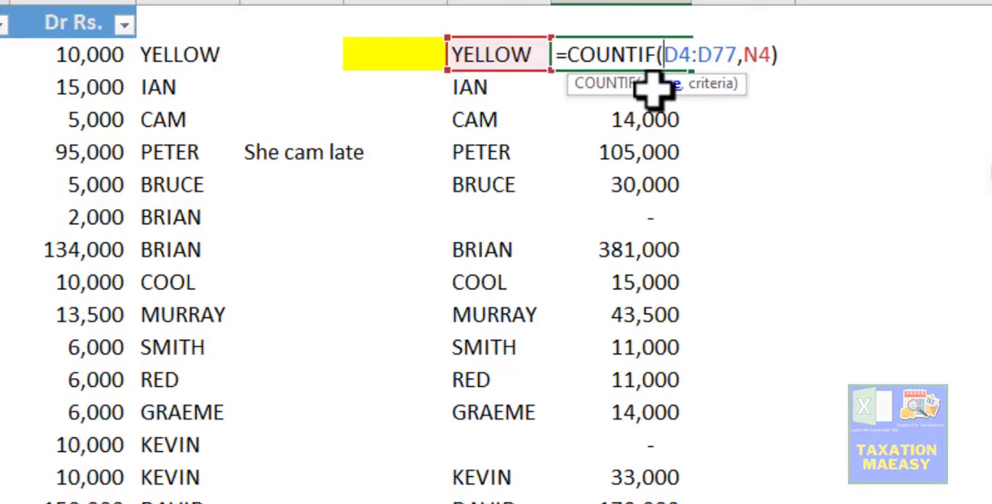
pyautogui.press('F4')
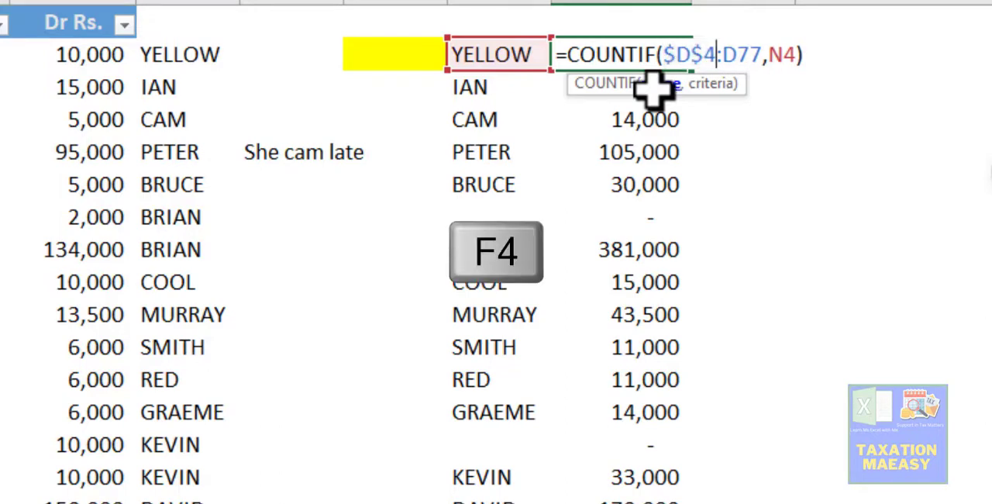
pyautogui.press('F4')
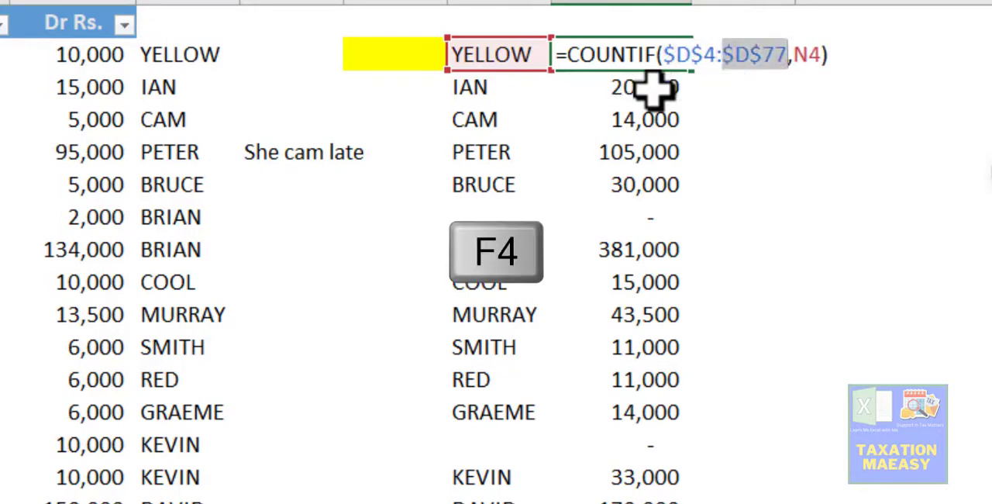
pyautogui.hotkey('ctrl', 'Return')
# - Copy the COUNTIF formula from O4 to O5:O20, down to the last name in column N
pyautogui.hotkey('ctrl', 'c')
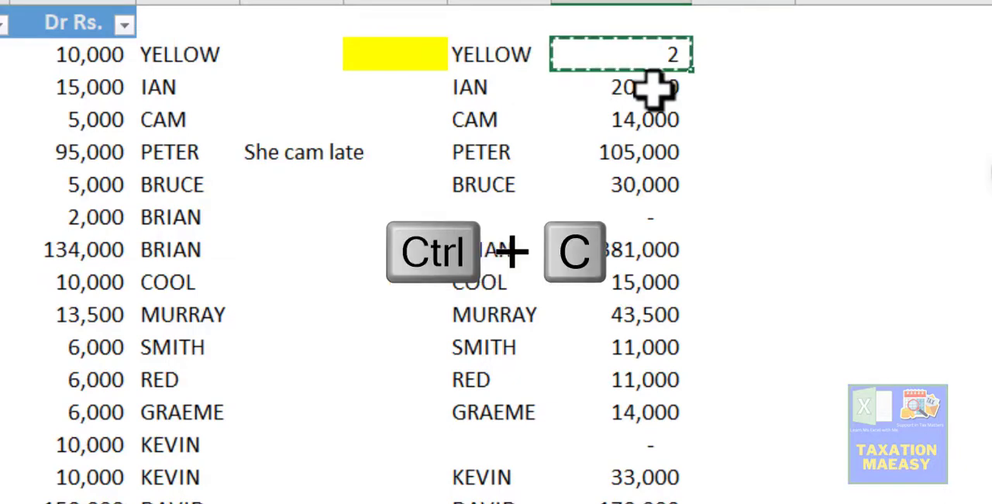
pyautogui.press('Down')
pyautogui.hotkey('shift', 'pagedown')
pyautogui.hotkey('shift', 'Up')
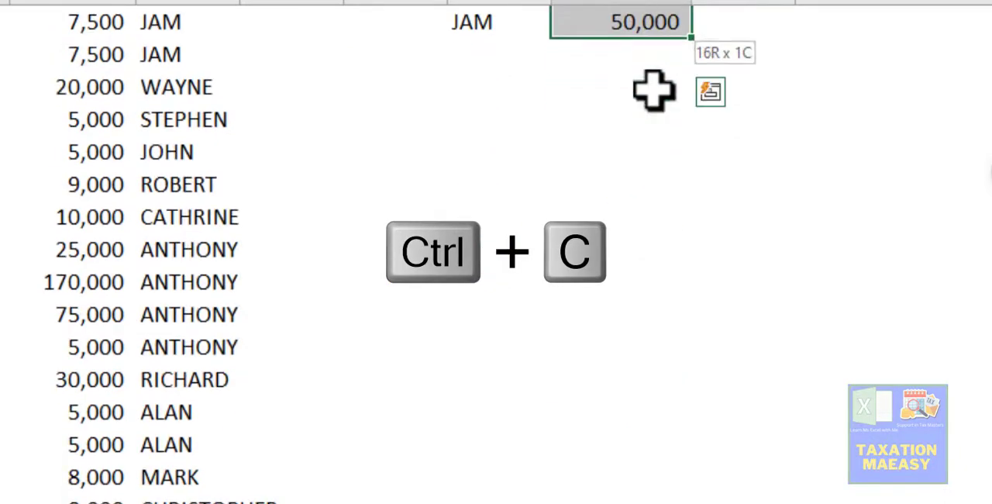
pyautogui.press('Return')
# - Compare the COUNTIF results in the upper rows of column O with the names beside them in column N
pyautogui.press('Down')
pyautogui.press('Down')
pyautogui.press('Down')
pyautogui.press('Down')
pyautogui.press('Down')
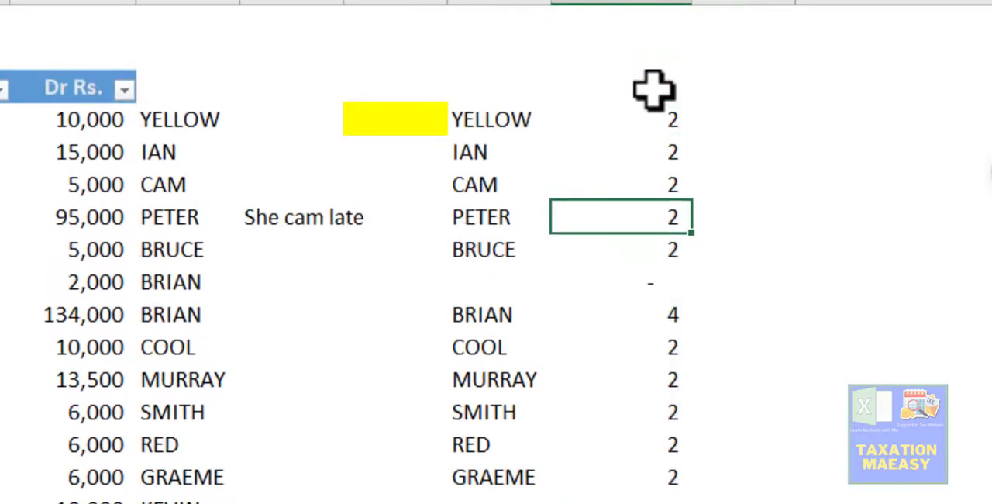
pyautogui.press('Down')
pyautogui.press('Down')
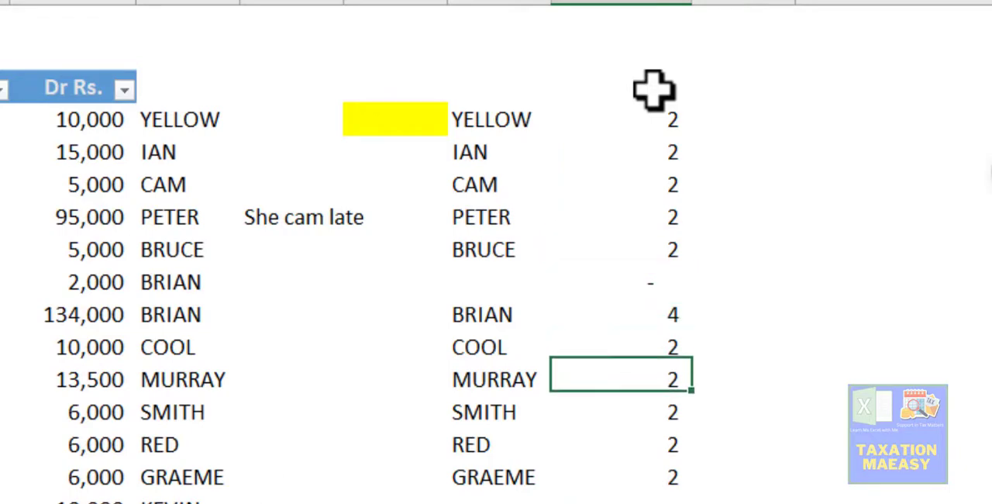
pyautogui.press('Up')
pyautogui.press('Up')
pyautogui.press('Left')
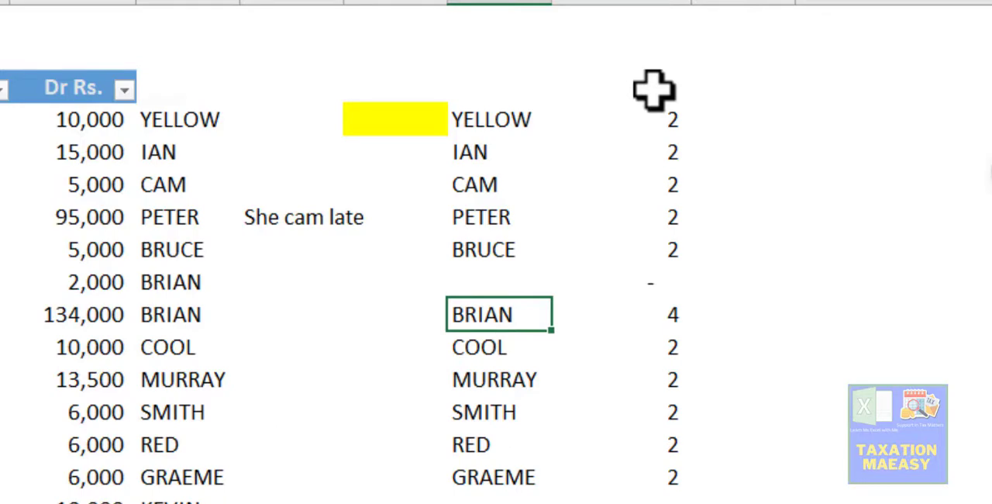
pyautogui.press('Right')
pyautogui.press('Up')
pyautogui.press('Up')
pyautogui.press('Left')
pyautogui.press('Left')
pyautogui.press('Up')
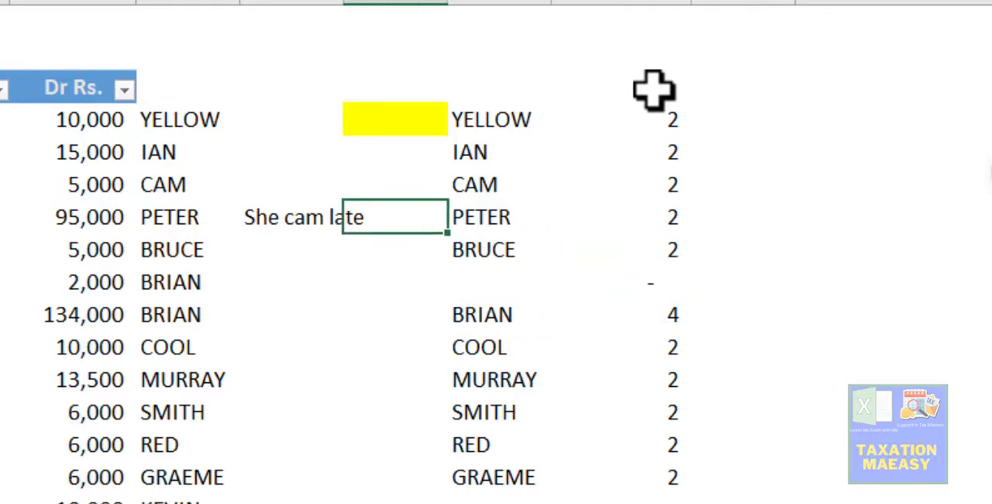
pyautogui.press('Right')
pyautogui.press('Up')
pyautogui.press('Up')
pyautogui.press('Down')
pyautogui.press('Right')
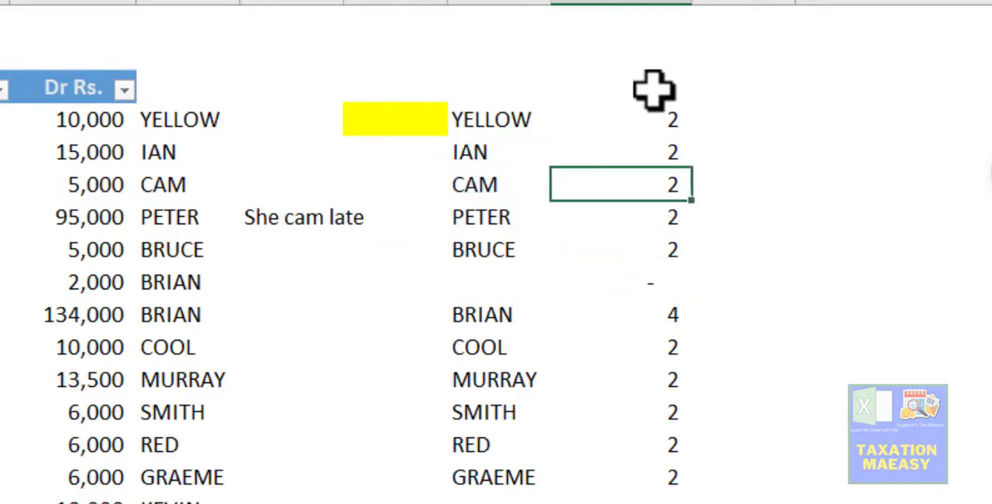
# - Check the COUNTIF results in the lower rows of column O, down to the last listed name
pyautogui.press('Down')
pyautogui.press('Down')
pyautogui.press('Down')
pyautogui.press('Down')
pyautogui.press('Down')
pyautogui.press('Down')
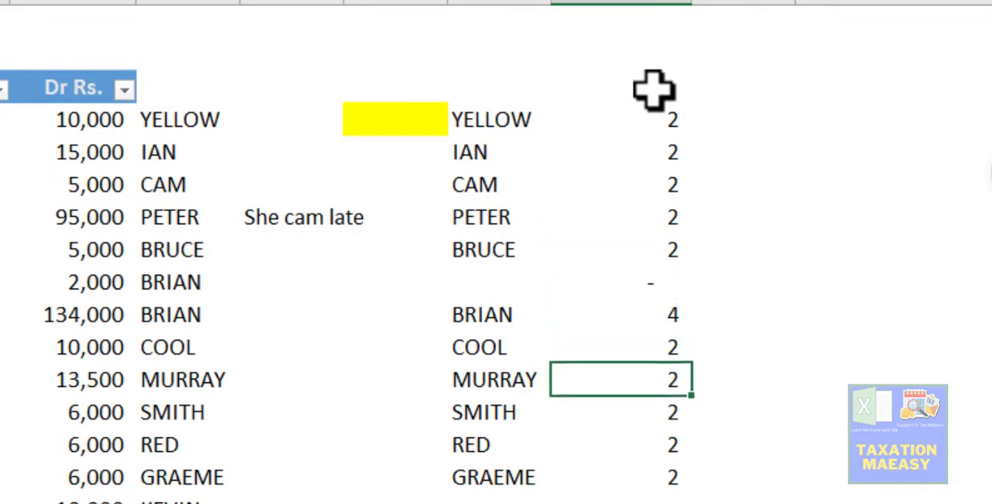
pyautogui.press('Down')
pyautogui.press('Down')
pyautogui.press('Down')
pyautogui.press('Down')
pyautogui.press('Down')
pyautogui.press('Down')
pyautogui.press('Down')
pyautogui.press('Down')
pyautogui.press('Down')
pyautogui.press('Down')
pyautogui.press('Down')
pyautogui.press('Up')
pyautogui.press('Up')
pyautogui.press('Up')
pyautogui.press('Up')
pyautogui.press('Up')
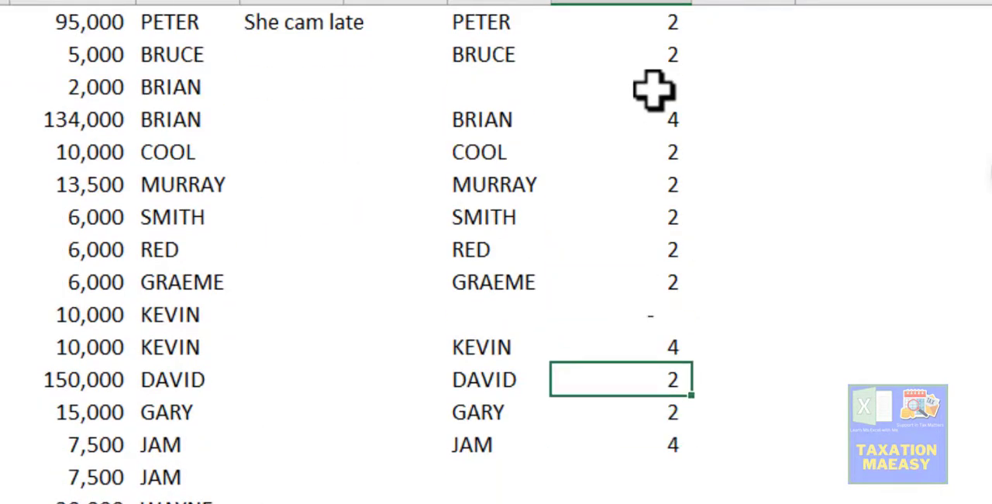
pyautogui.press('Down')
pyautogui.press('Down')
pyautogui.press('Down')
pyautogui.press('Up')
pyautogui.press('Left')
pyautogui.press('Left')
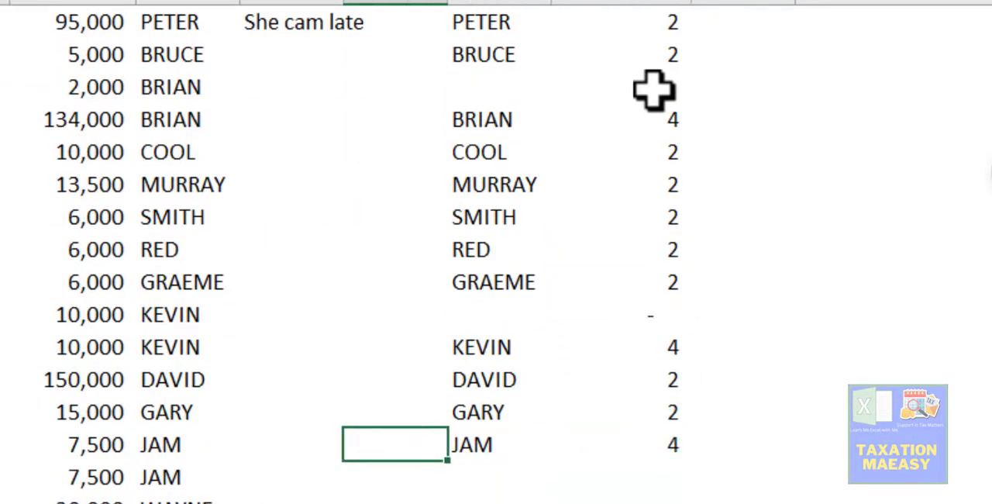
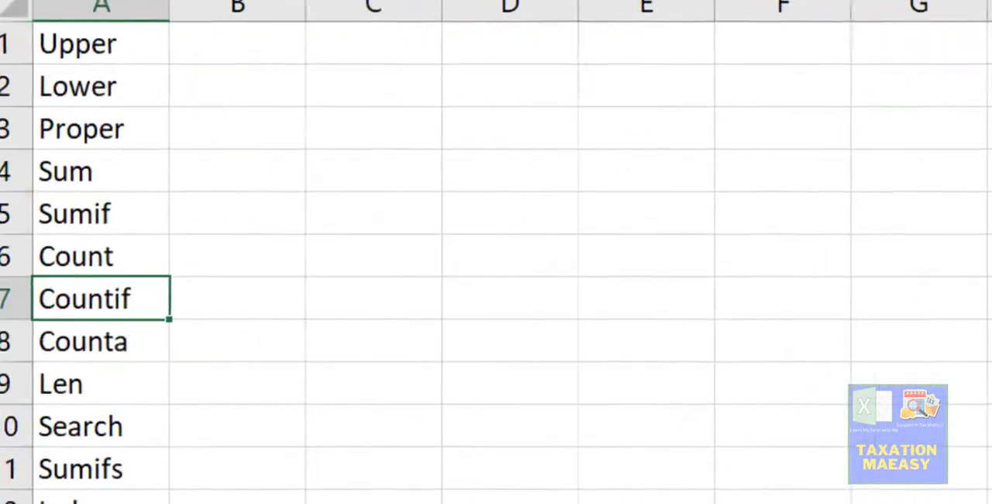
# - Check the Counta entry in the Sheet3 function list and inspect the COUNTA formula in K78 on Sheet1
pyautogui.press('Up')
pyautogui.press('Down')
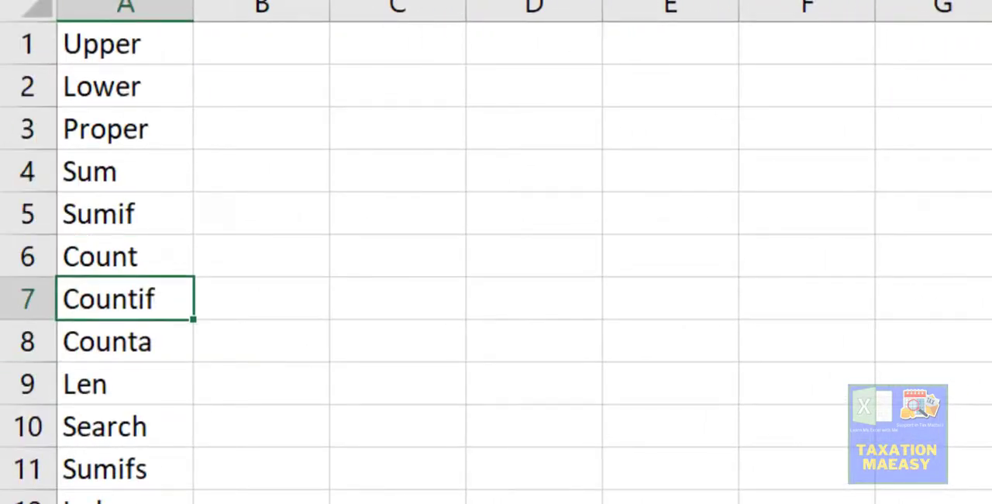
pyautogui.press('Down')
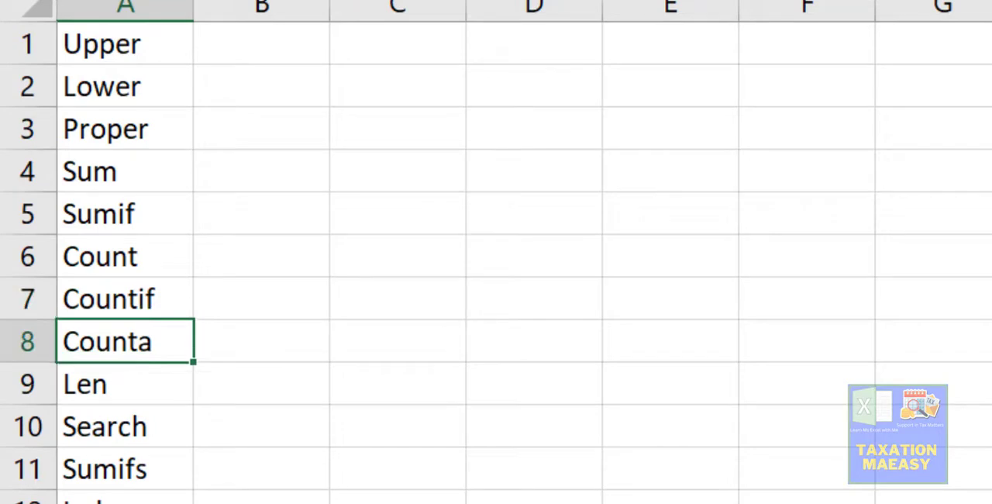
pyautogui.press('Down')
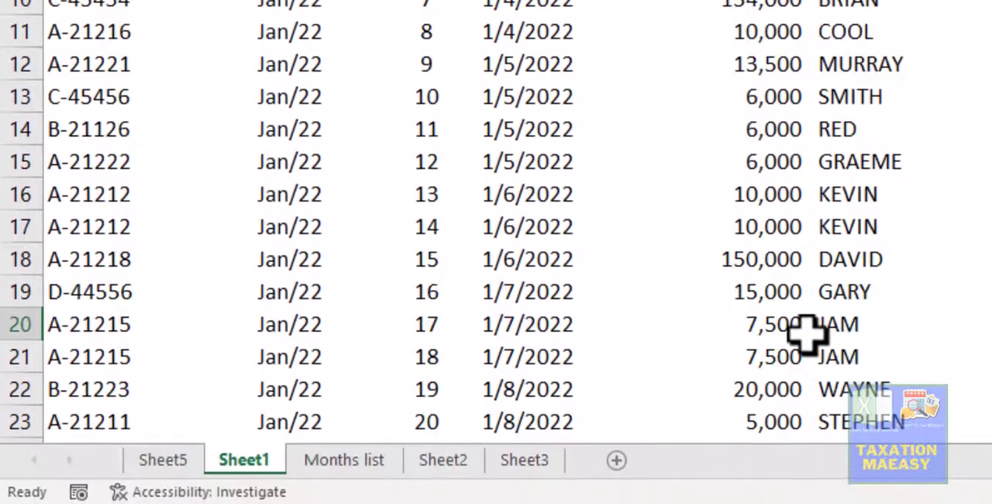
pyautogui.click(807, 332)
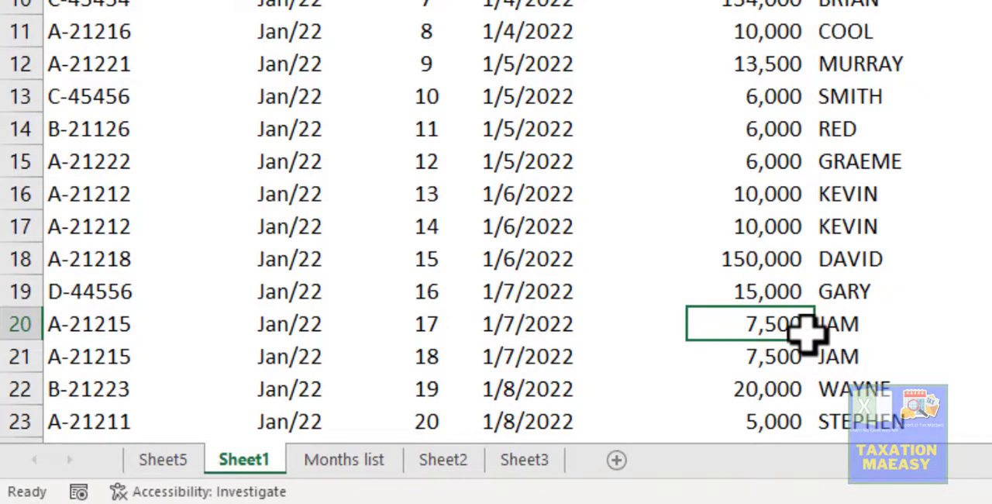
pyautogui.hotkey('ctrl', 'Down')
pyautogui.press('Down')
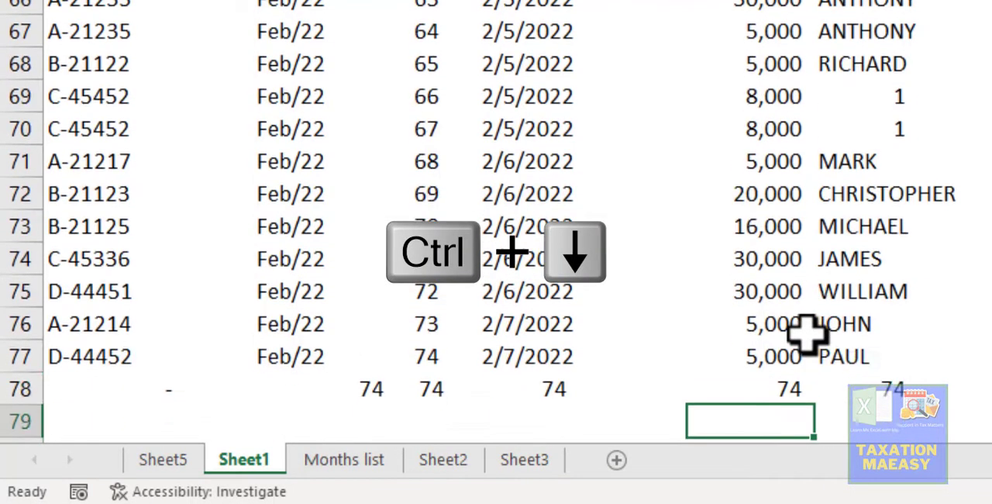
pyautogui.press('Up')
pyautogui.press('Right')
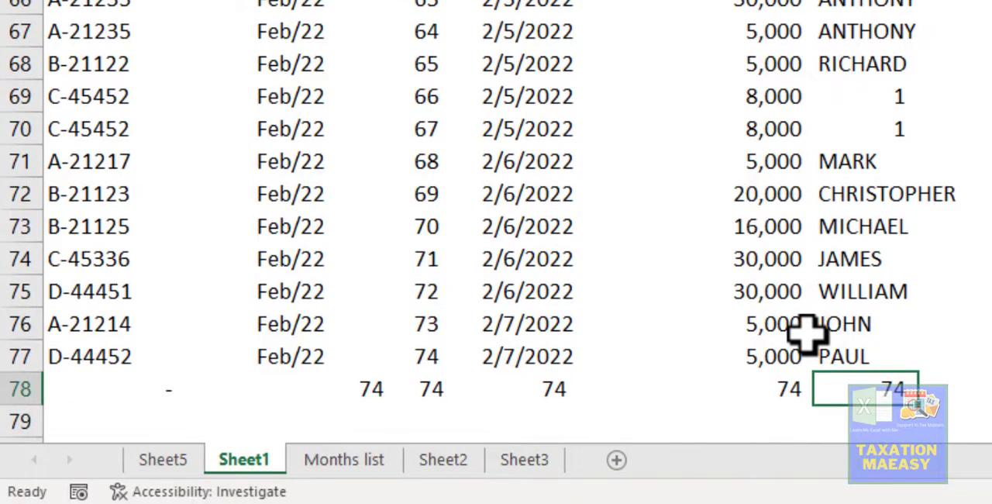
pyautogui.press('Up')
pyautogui.press('Down')
pyautogui.press('F2')
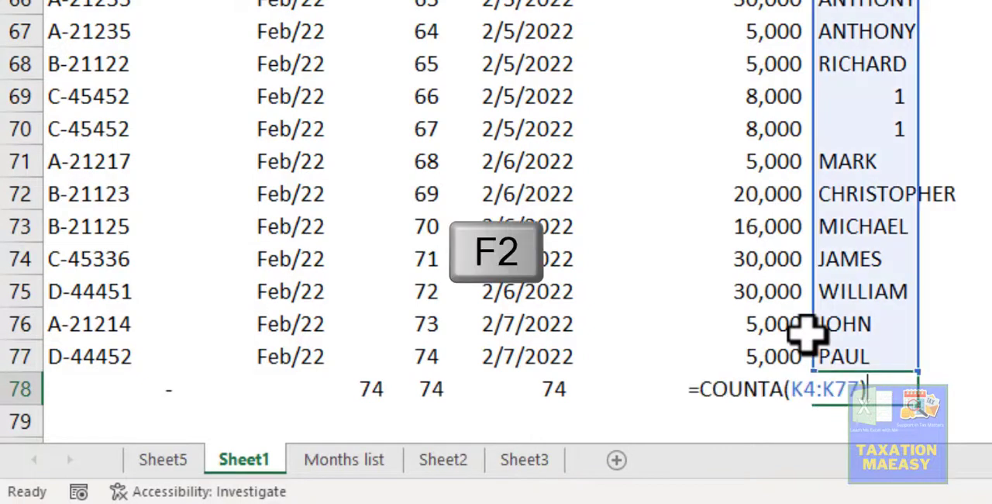
pyautogui.press('Escape')
# - Clear the values 1 from cells K70 and K69 in the uppercase names column
pyautogui.press('Up')
pyautogui.press('Up')
pyautogui.press('Up')
pyautogui.press('Up')
pyautogui.press('Up')
pyautogui.press('Up')
pyautogui.press('Up')
pyautogui.press('Up')
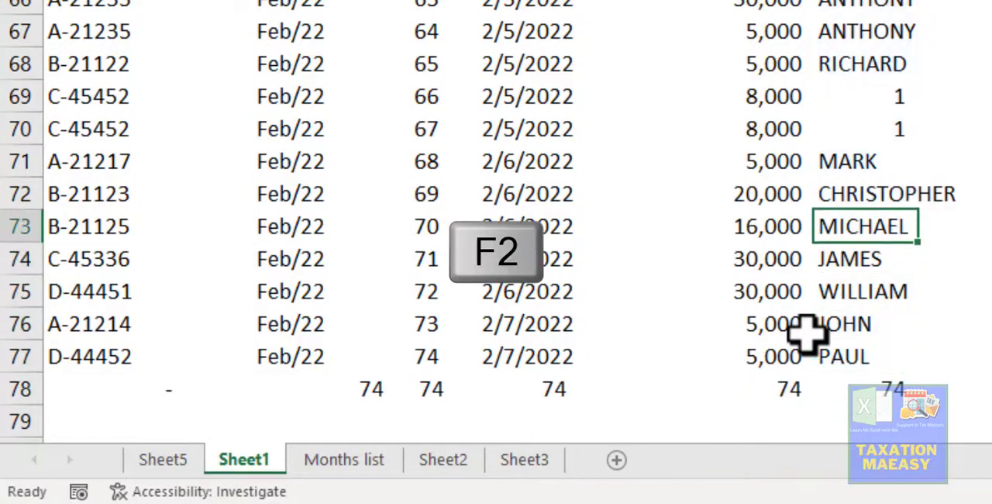
pyautogui.press('Delete')
# - Compare the COUNTA result in K78 with the filled and blank cells above it in column K
pyautogui.press('Up')
pyautogui.press('Delete')
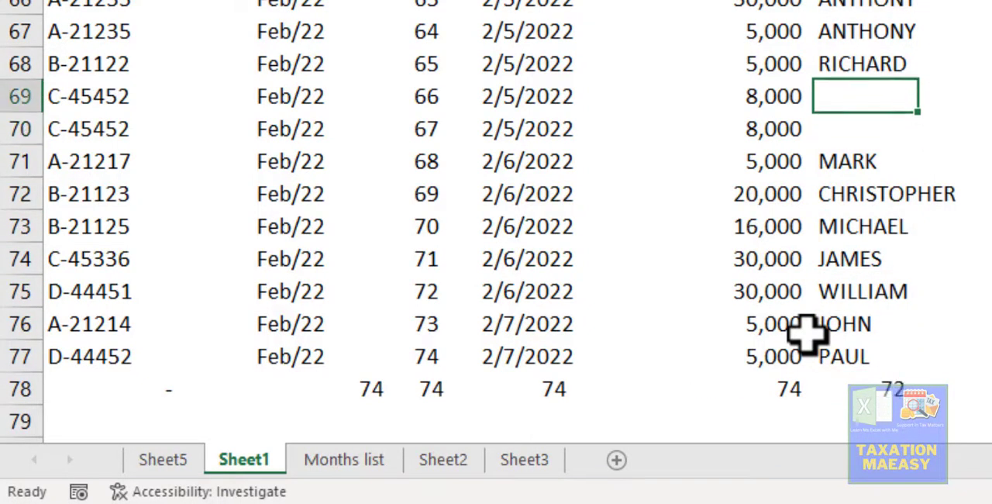
pyautogui.press('Down')
pyautogui.press('Down')
pyautogui.press('Down')
pyautogui.press('Down')
pyautogui.press('Down')
pyautogui.press('Down')
pyautogui.press('Up')
pyautogui.press('Up')
pyautogui.press('Up')
pyautogui.press('Up')
pyautogui.press('Up')
pyautogui.press('Up')
pyautogui.press('Down')
pyautogui.press('Down')
pyautogui.press('Down')
pyautogui.press('Down')
pyautogui.press('Down')
pyautogui.press('Down')
pyautogui.press('Down')
pyautogui.press('Down')
pyautogui.press('Down')
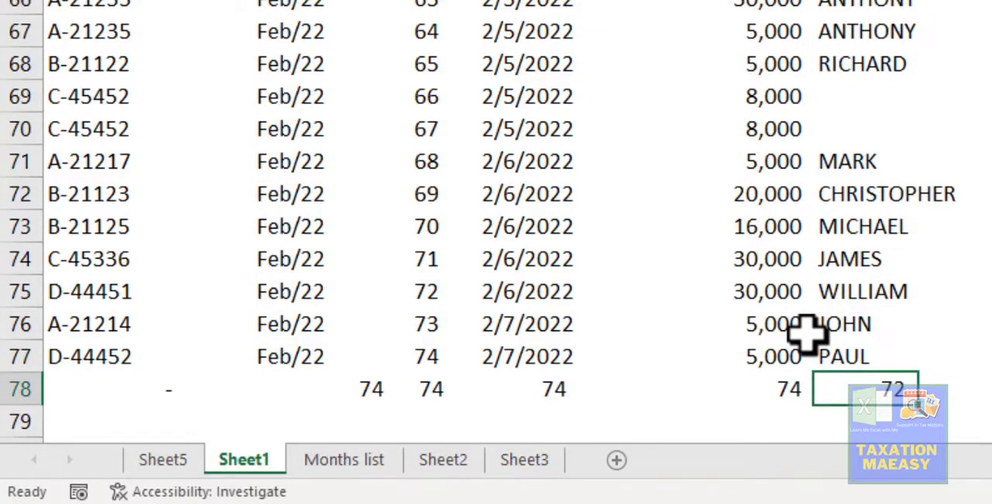
pyautogui.press('Left')
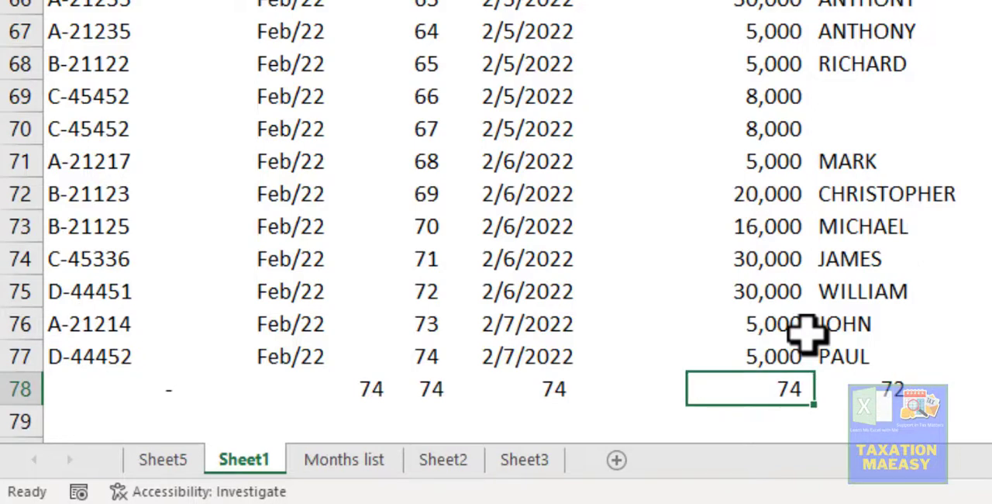
pyautogui.hotkey('ctrl', 'c')
pyautogui.press('Left')
pyautogui.press('Left')
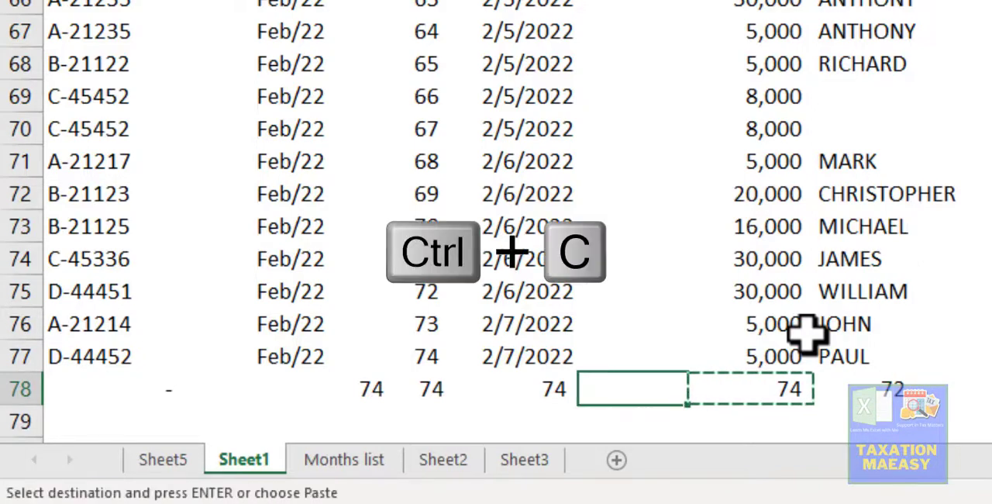
pyautogui.hotkey('shift', 'Left')
pyautogui.hotkey('shift', 'Left')
pyautogui.hotkey('shift', 'Left')
pyautogui.hotkey('shift', 'Left')
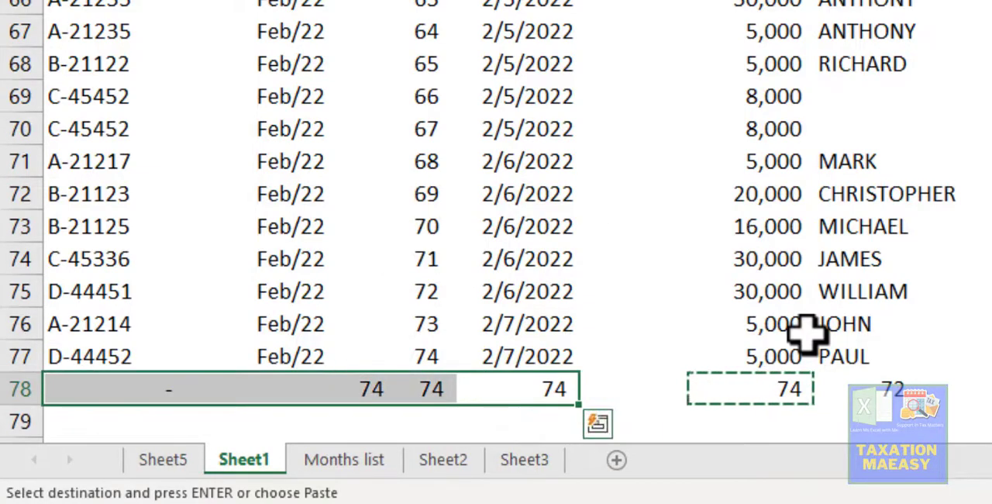
pyautogui.hotkey('shift', 'Left')
pyautogui.hotkey('shift', 'Left')
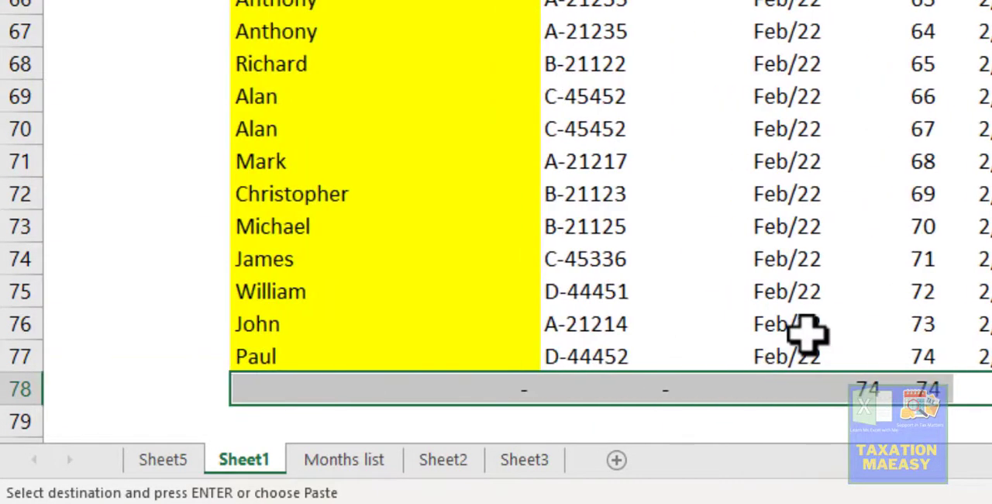
pyautogui.press('Escape')
# - Inspect the COUNT formula in D78 below the yellow Member Name column
pyautogui.press('Left')
pyautogui.press('Left')
pyautogui.press('Left')
pyautogui.press('Left')
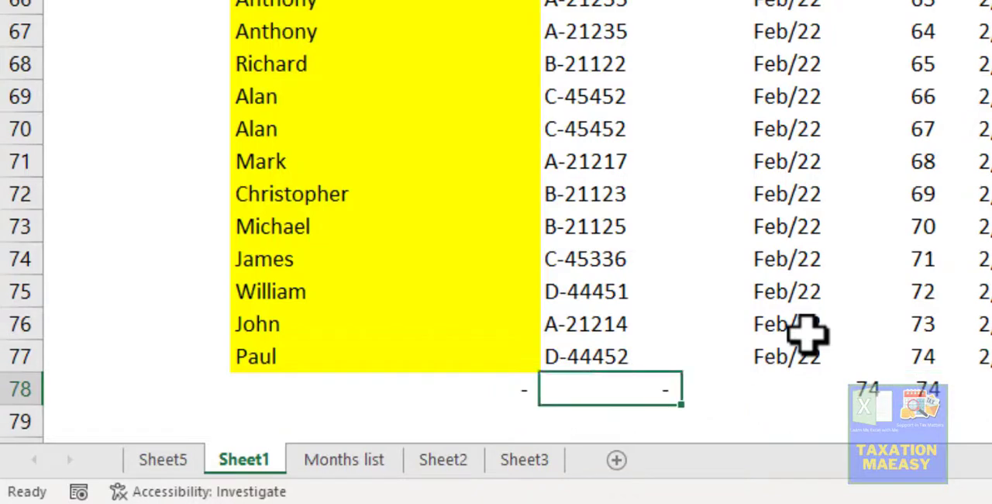
pyautogui.press('F2')
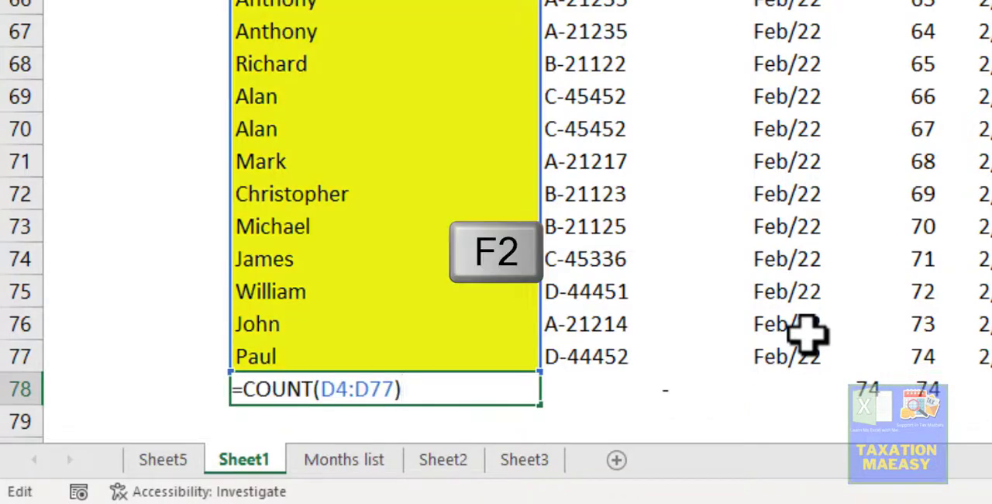
pyautogui.press('Escape')
pyautogui.press('F2')
pyautogui.press('Escape')
pyautogui.press('Right')
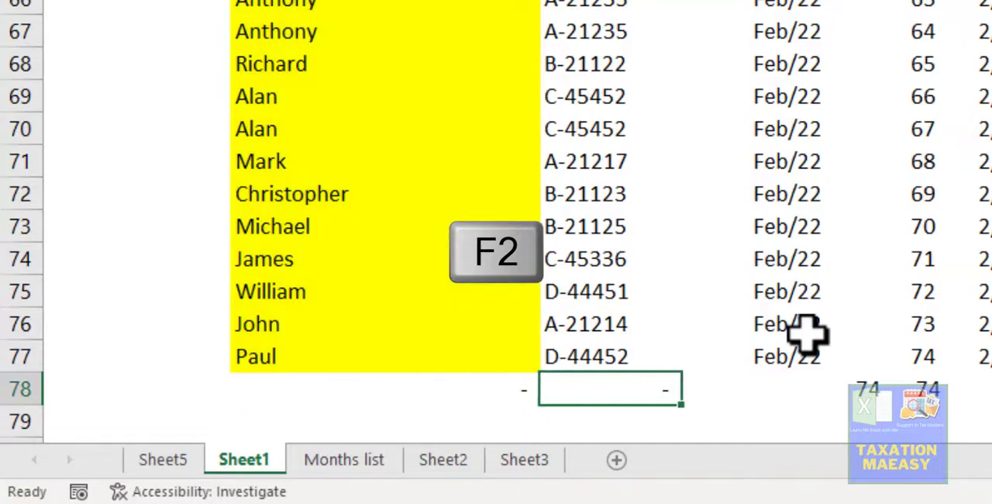
# - Inspect the formula in E78 and compare its result with the alphanumeric membership codes above it
pyautogui.press('F2')
pyautogui.press('Escape')
pyautogui.press('Up')
pyautogui.press('Up')
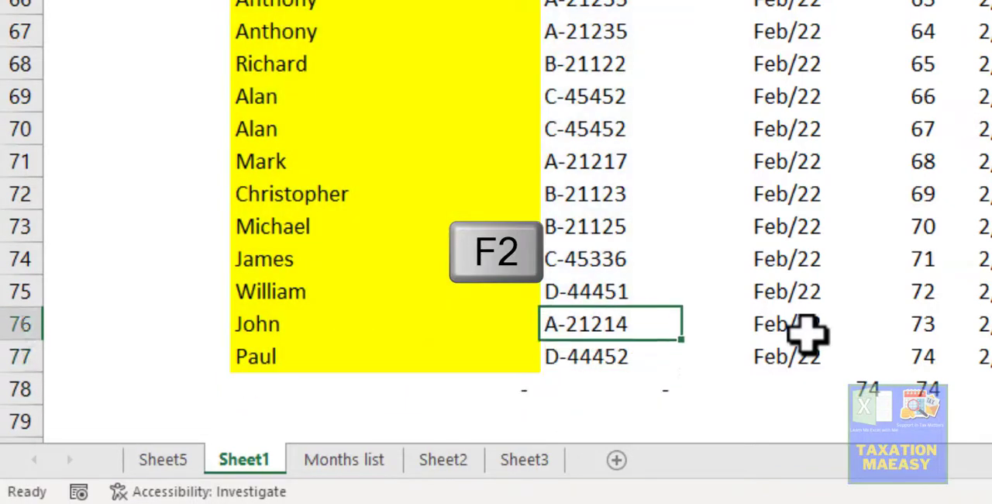
pyautogui.press('Down')
pyautogui.press('Up')
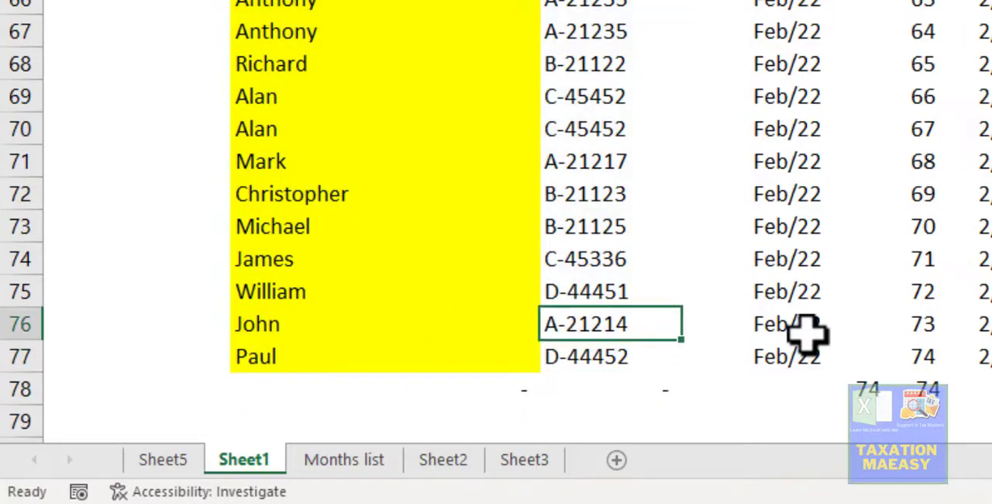
pyautogui.press('Up')
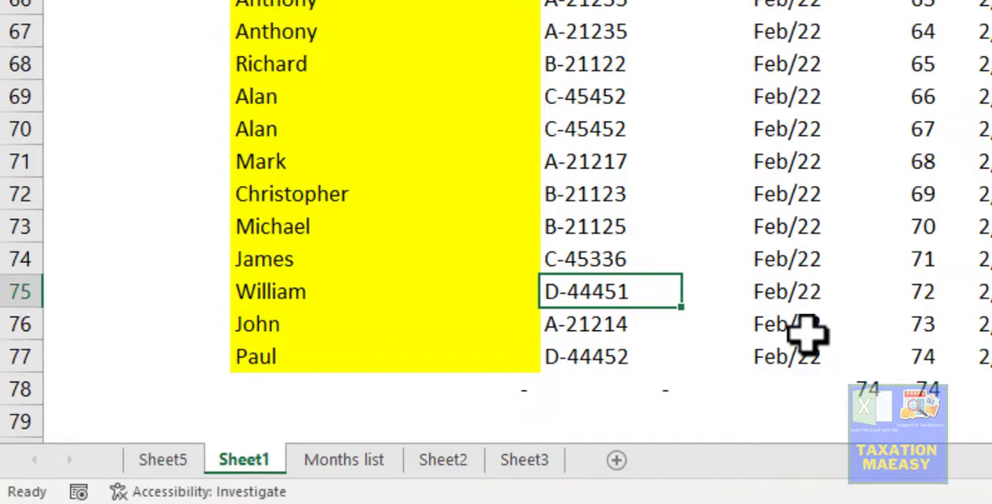
pyautogui.press('Down')
pyautogui.press('Down')
pyautogui.press('Down')
pyautogui.press('F2')
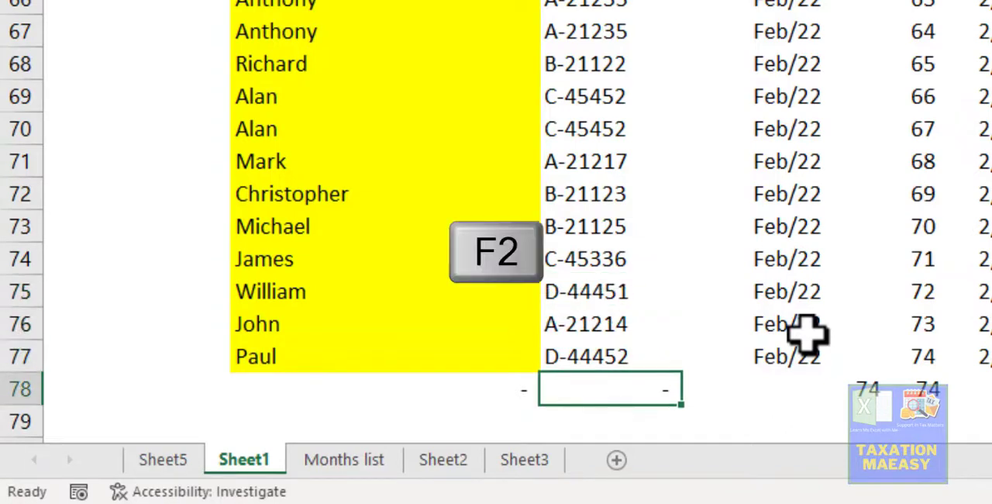
pyautogui.press('Escape')
# - Compare the row 78 results under the text columns with those under the number and date columns
pyautogui.press('Up')
pyautogui.press('Up')
pyautogui.press('Left')
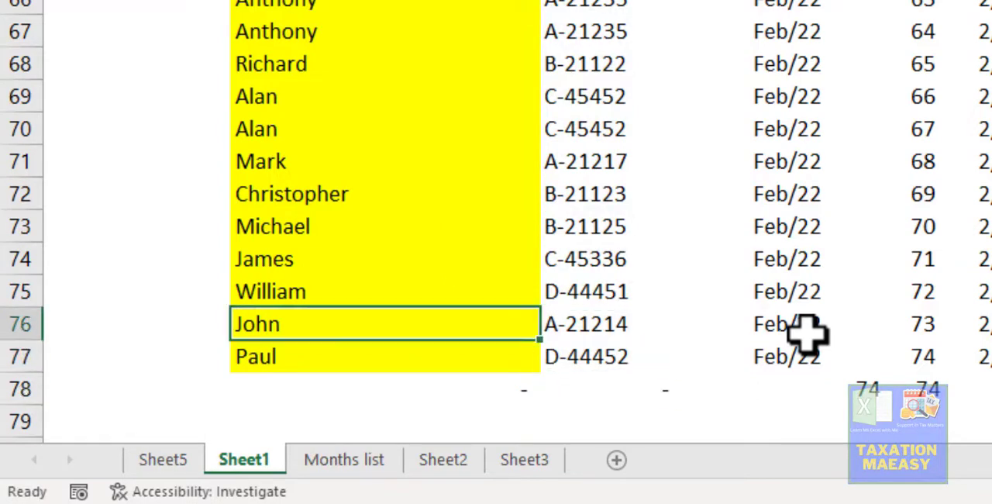
pyautogui.press('Right')
pyautogui.press('Right')
pyautogui.press('Right')
pyautogui.press('Right')
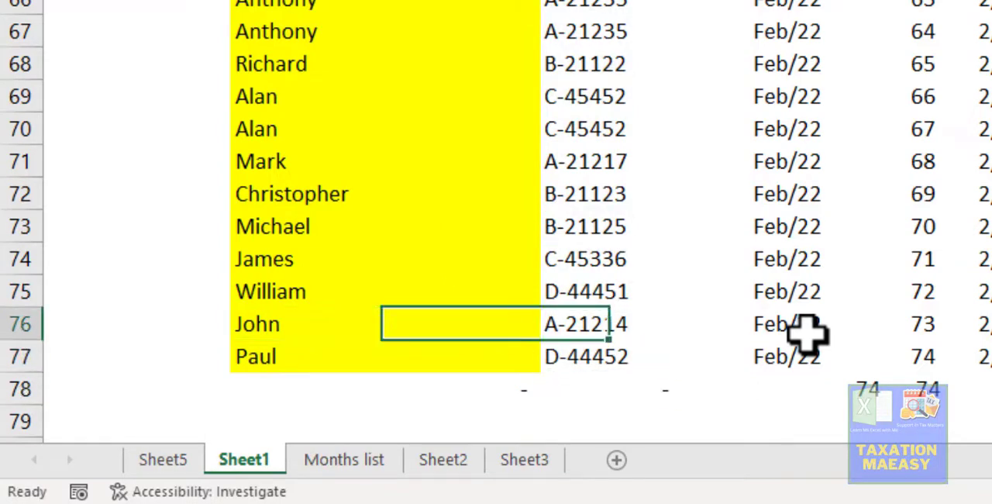
pyautogui.press('Down')
pyautogui.press('Down')
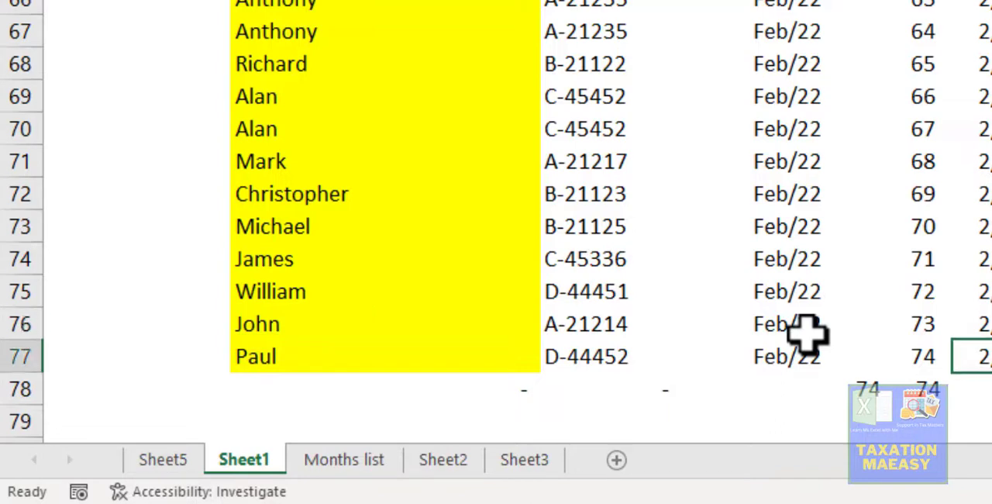
pyautogui.press('Left')
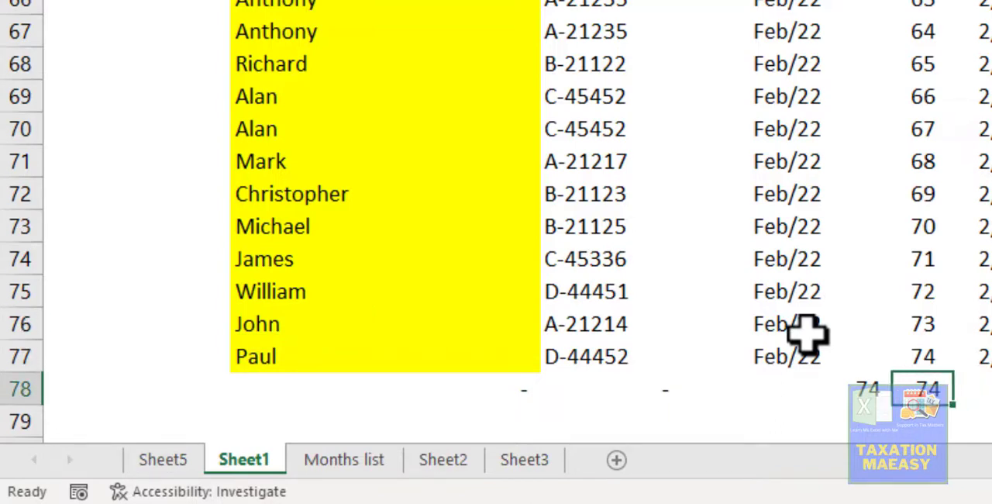
pyautogui.press('Right')
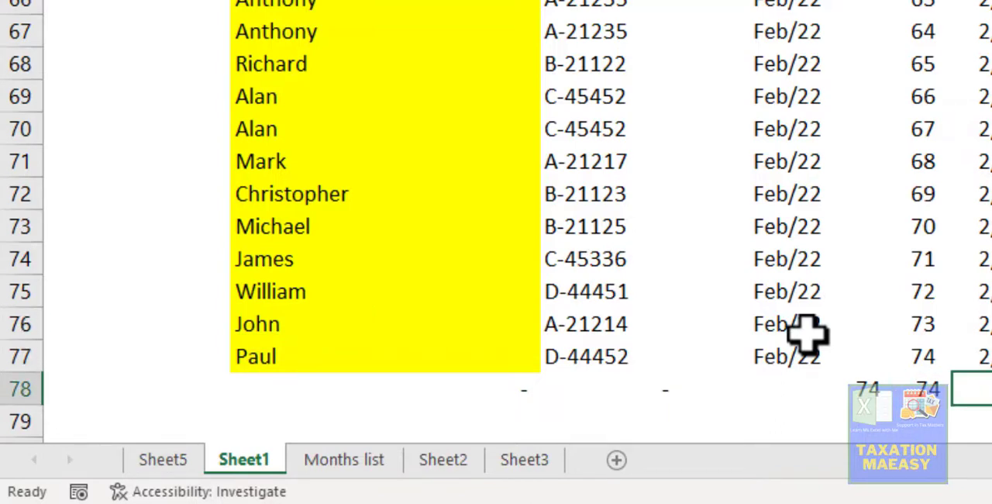
# - Check the next function in the Sheet3 list and return to O4 beside the first name on Sheet1
pyautogui.click(550, 461)
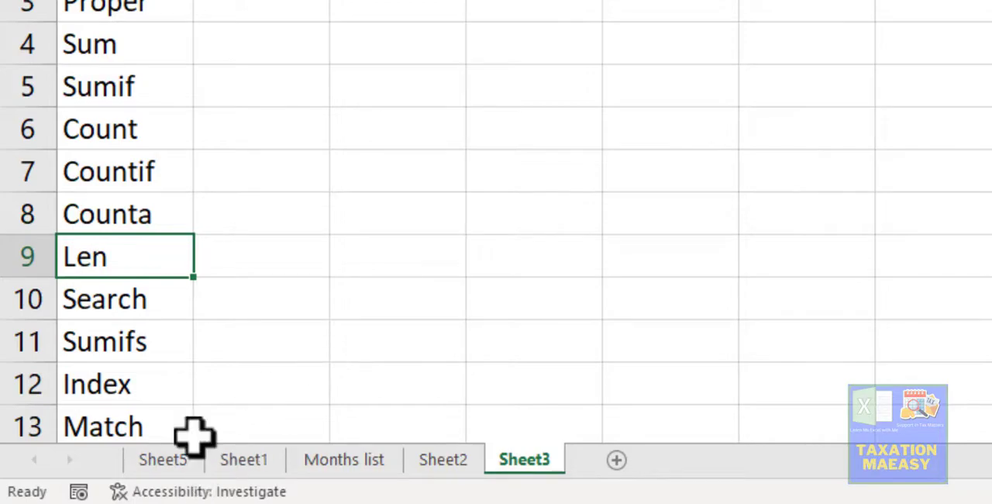
pyautogui.click(245, 464)
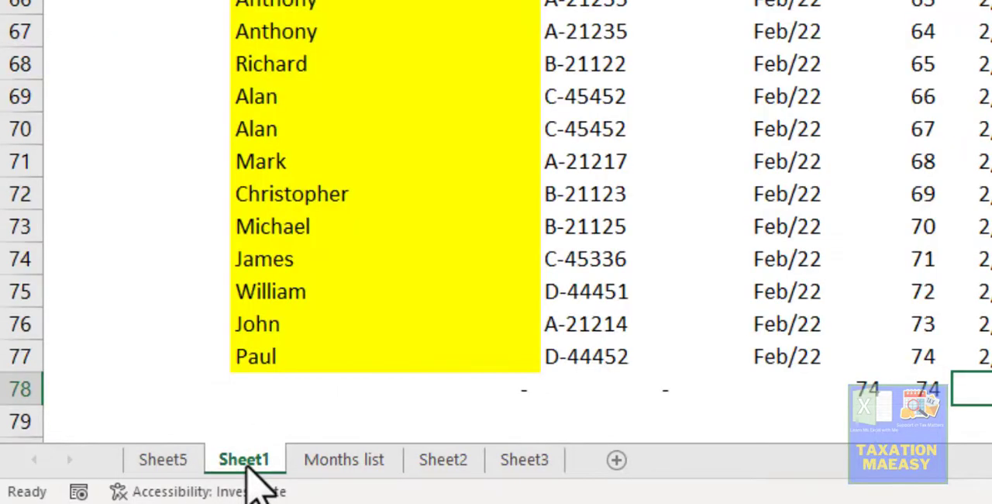
pyautogui.press('Up')
pyautogui.press('Up')
pyautogui.press('Up')
pyautogui.press('Up')
pyautogui.press('Up')
pyautogui.press('Up')
pyautogui.press('Up')
pyautogui.press('Up')
pyautogui.press('Up')
pyautogui.press('Up')
pyautogui.press('Up')
pyautogui.press('Up')
pyautogui.press('Up')
pyautogui.press('Up')
pyautogui.press('Up')
pyautogui.press('Up')
pyautogui.press('Up')
pyautogui.press('Up')
pyautogui.press('Up')
pyautogui.press('Up')
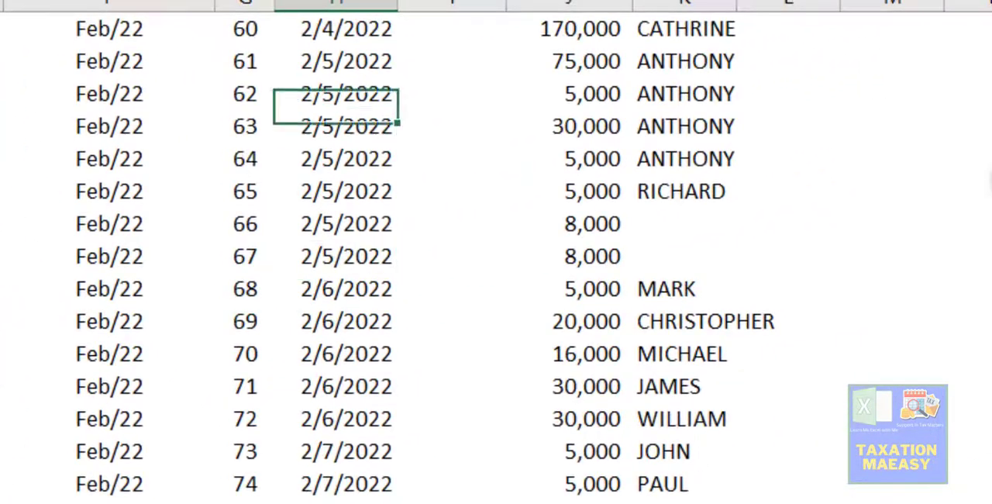
pyautogui.hotkey('ctrl', 'Up')
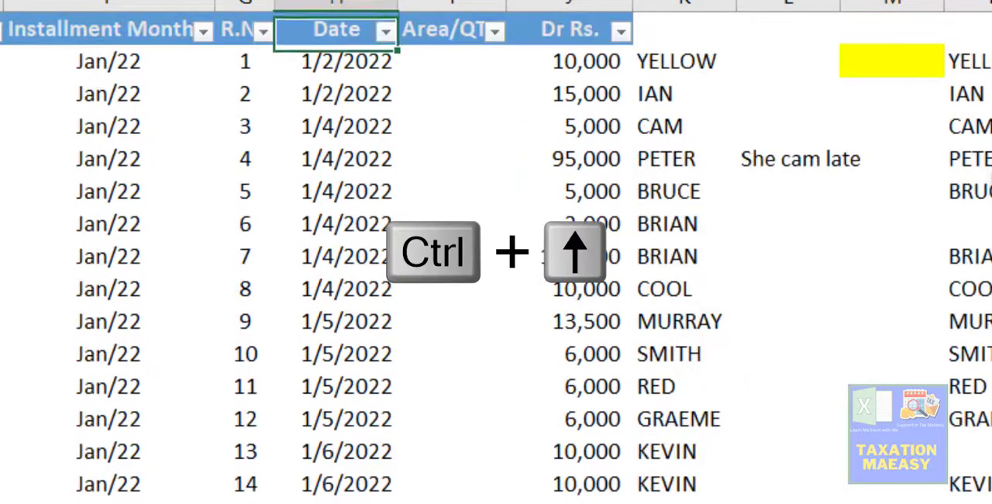
pyautogui.press('Right')
pyautogui.press('Right')
pyautogui.press('Right')
pyautogui.press('Right')
pyautogui.press('Right')
pyautogui.press('Right')
pyautogui.press('Right')
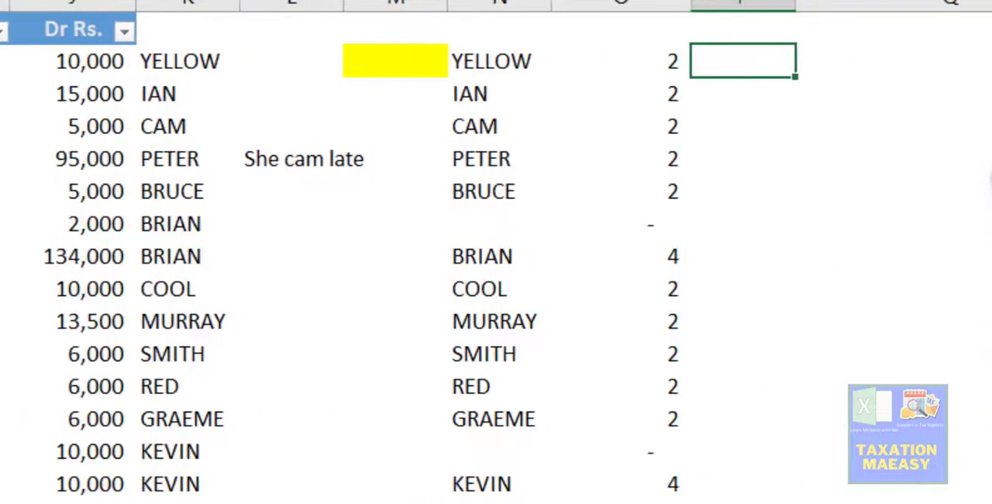
pyautogui.press('Left')
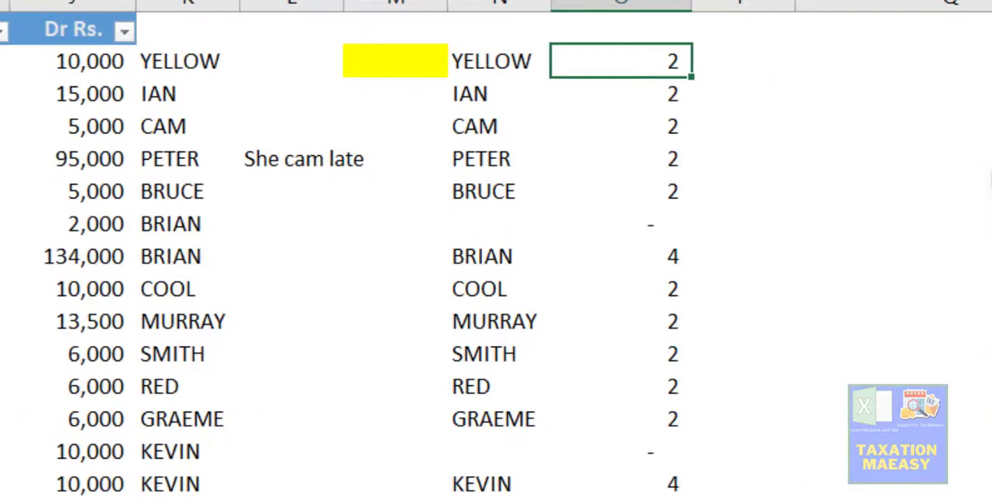
# - Replace the formula in O4 with =LEN(N4) and fill it down column O beside the names
pyautogui.write('=l')
pyautogui.write('e')
pyautogui.press('BackSpace')
pyautogui.write('len')
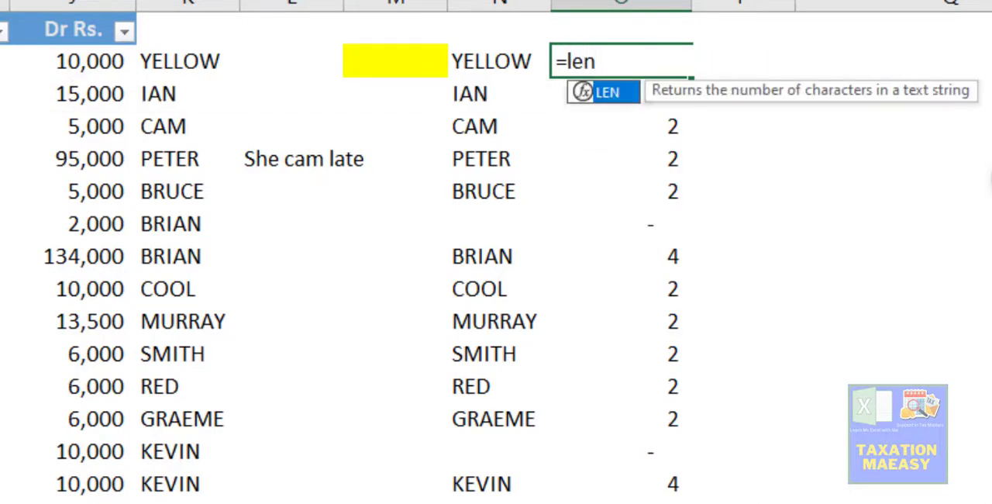
pyautogui.press('Tab')
pyautogui.press('Left')
pyautogui.hotkey('ctrl', 'Return')
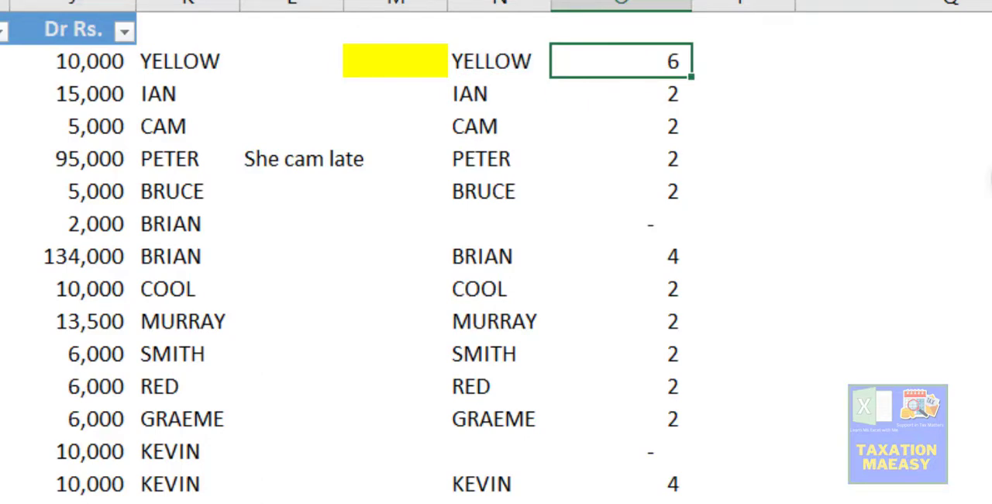
pyautogui.doubleClick(697, 78)
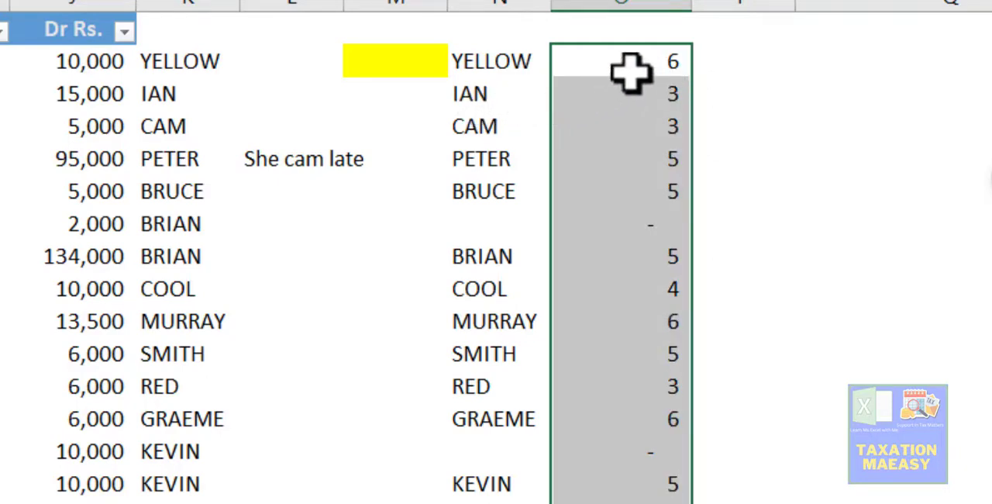
# - Change the LEN formula in O4 to count the characters of the amount in J4
pyautogui.click(659, 66)
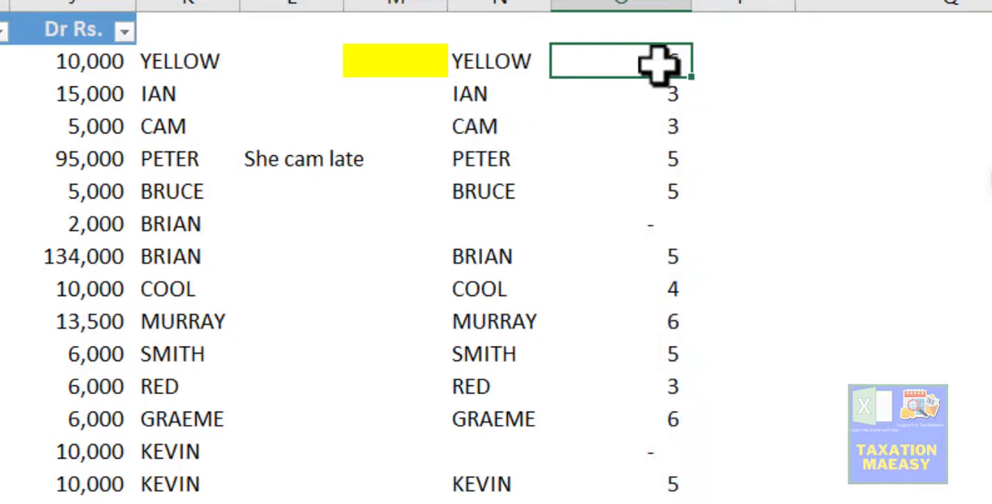
pyautogui.press('F2')
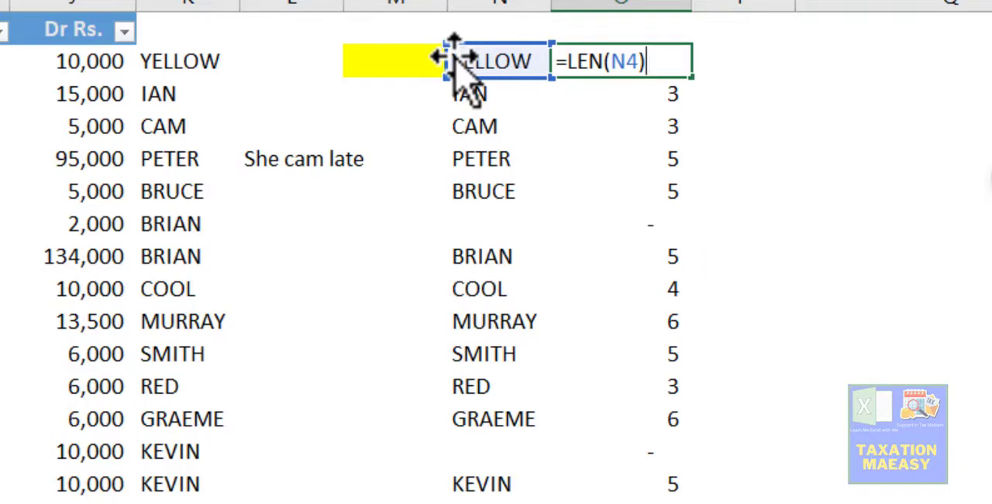
pyautogui.moveTo(454, 59); pyautogui.dragTo(124, 60)
pyautogui.press('Return')
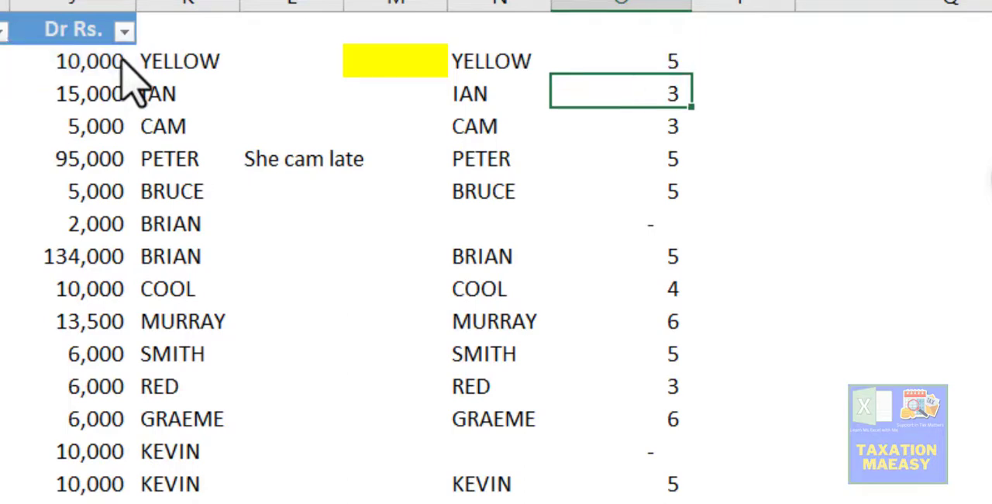
pyautogui.press('Up')
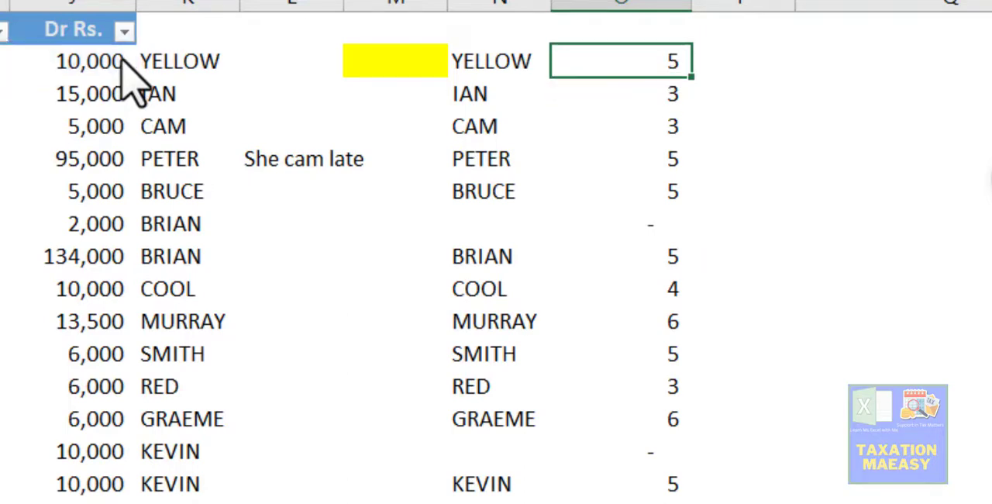
# - Compare the LEN result with the amount in J4, check the Sheet3 function list and return to O4
pyautogui.press('Left')
pyautogui.press('Left')
pyautogui.press('Left')
pyautogui.press('Left')
pyautogui.press('Left')
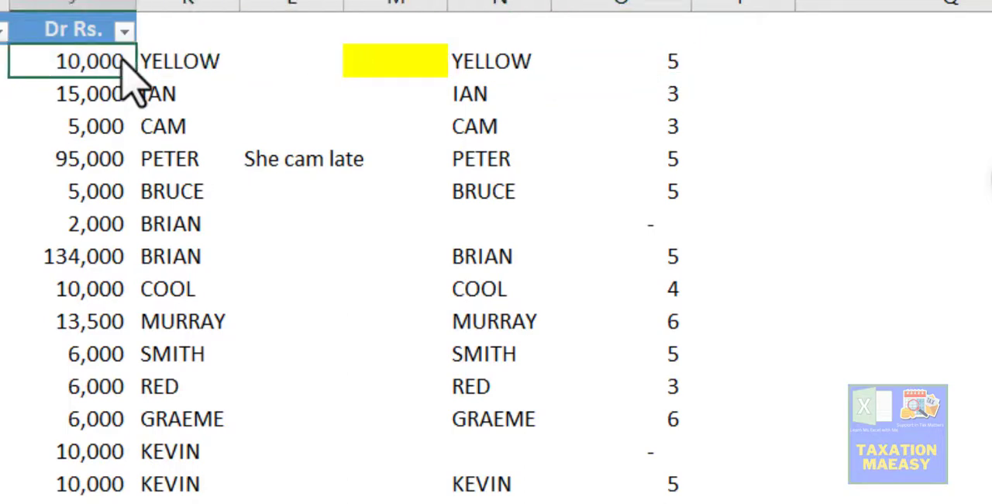
pyautogui.press('Right')
pyautogui.press('Right')
pyautogui.press('Right')
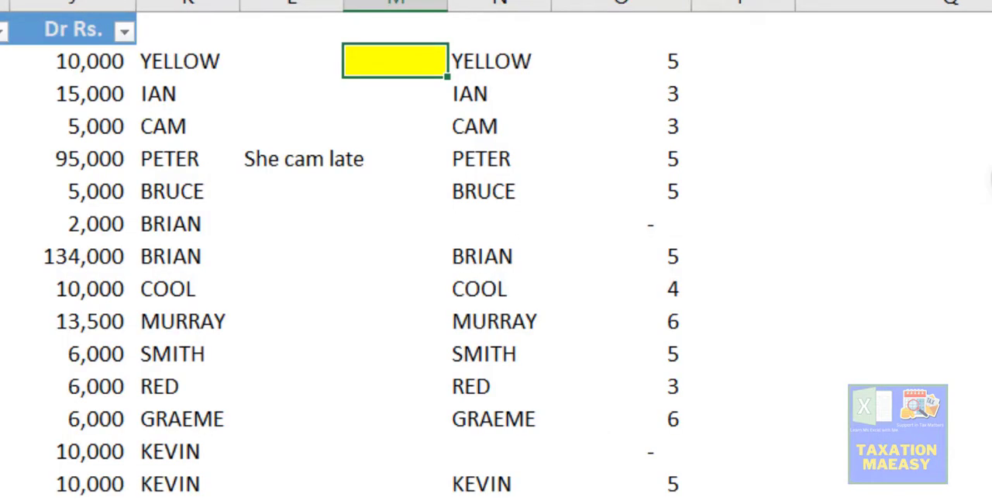
pyautogui.press('Right')
pyautogui.press('Right')
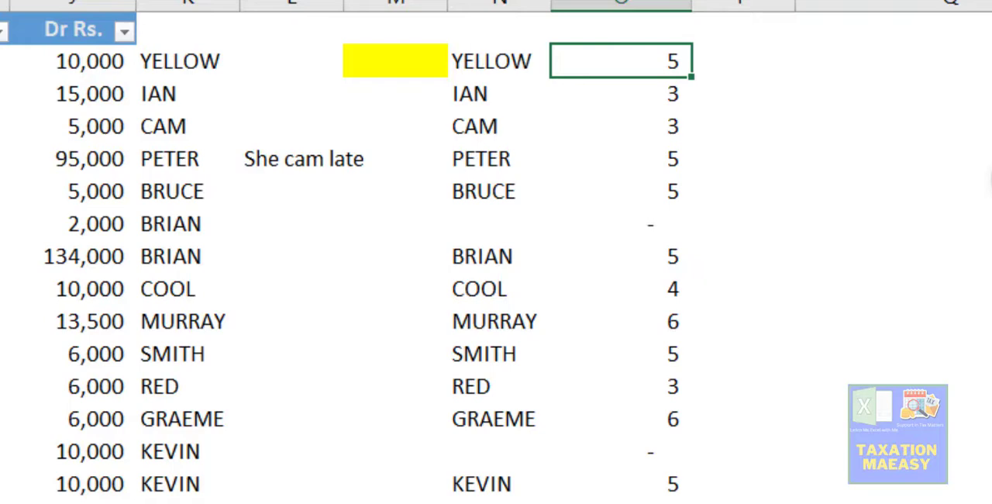
# - Replace the LEN formula in O4 with the opening of a SEARCH function
pyautogui.press('F2')
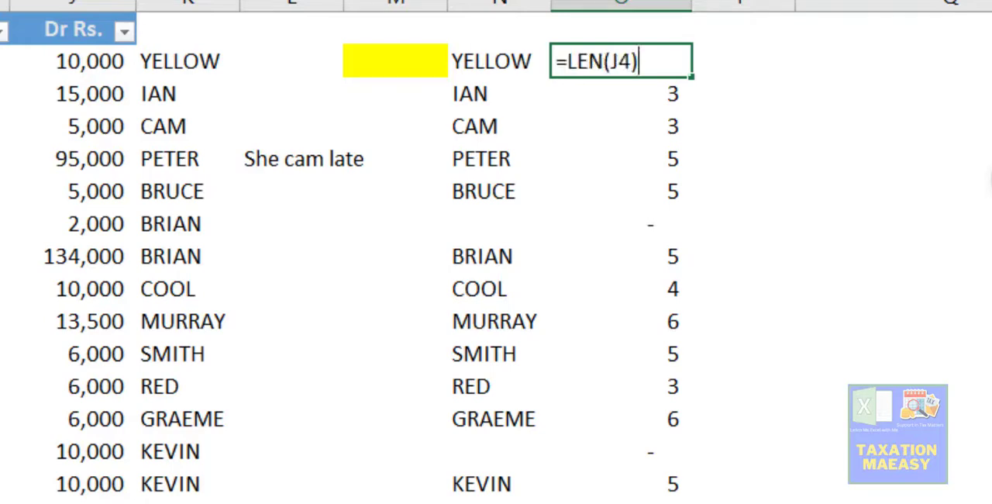
pyautogui.press('BackSpace')
pyautogui.press('BackSpace')
pyautogui.press('BackSpace')
pyautogui.press('BackSpace')
pyautogui.press('BackSpace')
pyautogui.press('BackSpace')
pyautogui.press('BackSpace')
pyautogui.write('s')
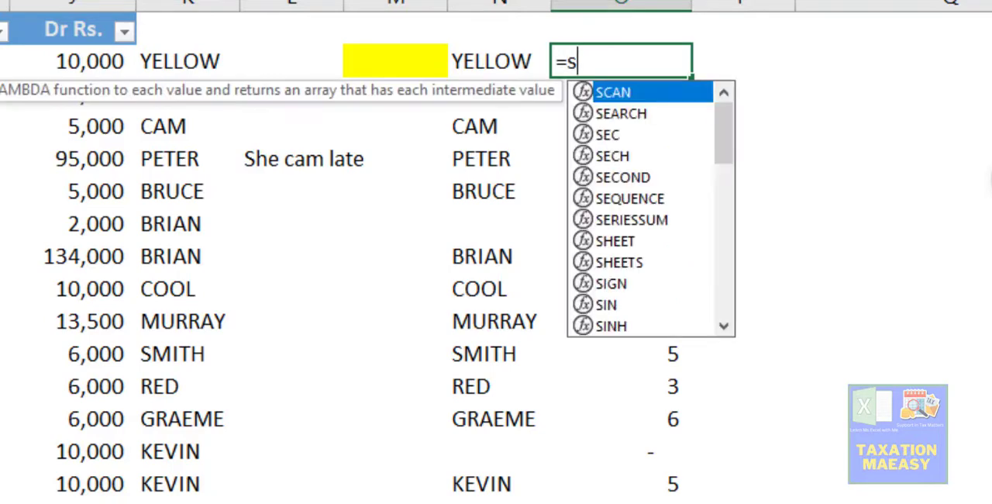
pyautogui.write('eq')
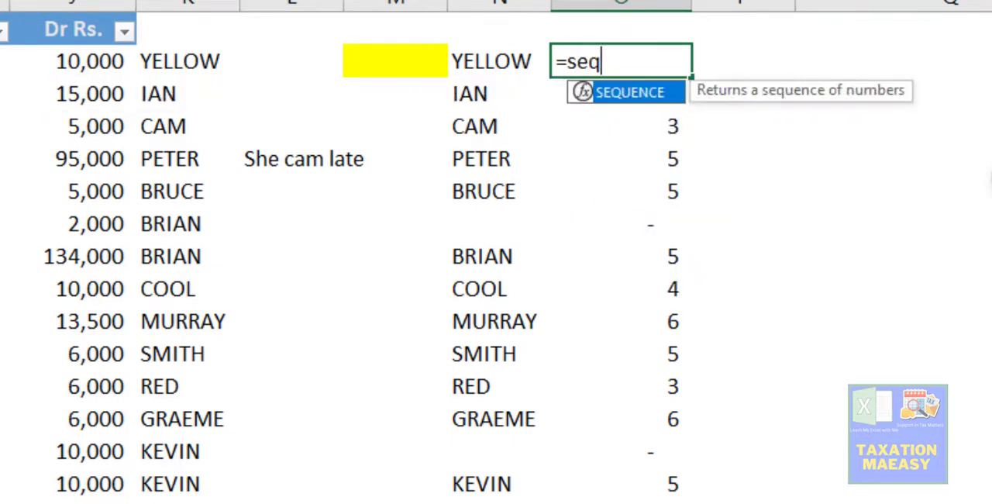
pyautogui.press('BackSpace')
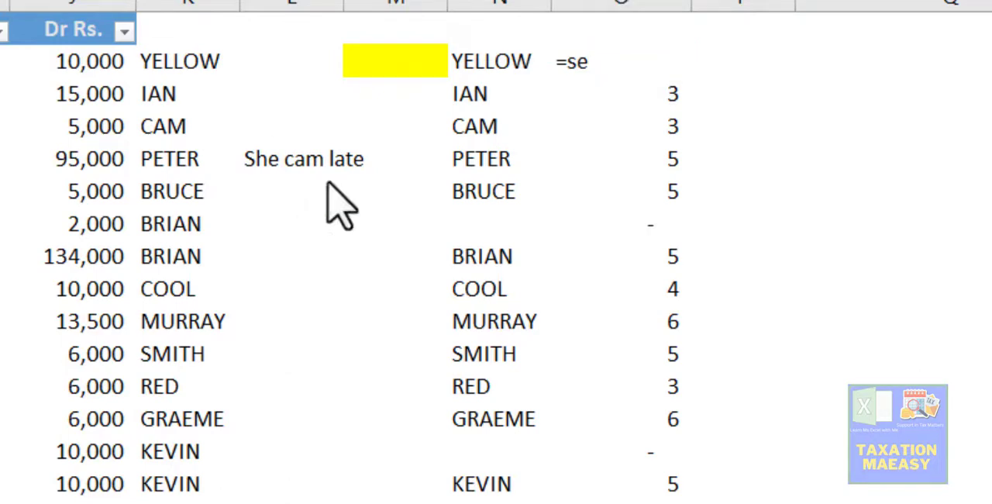
pyautogui.click(626, 70)
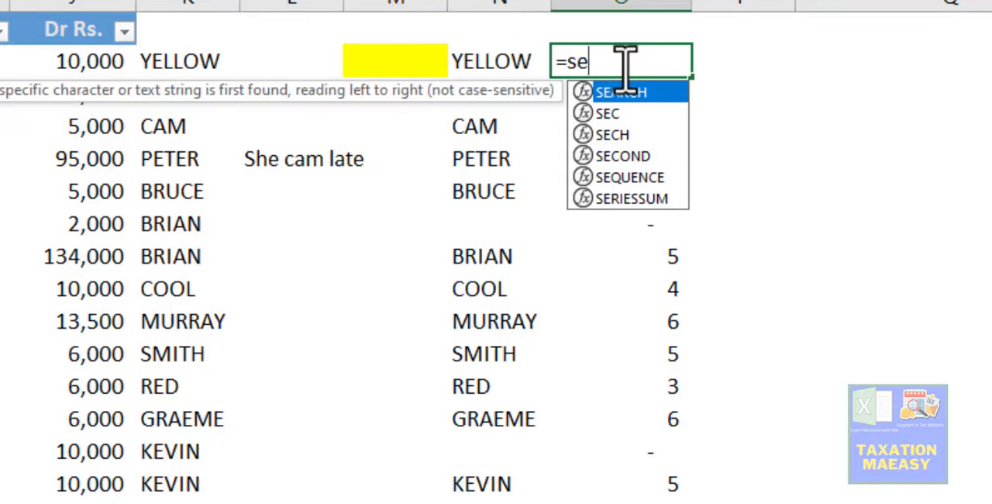
pyautogui.press('Tab')
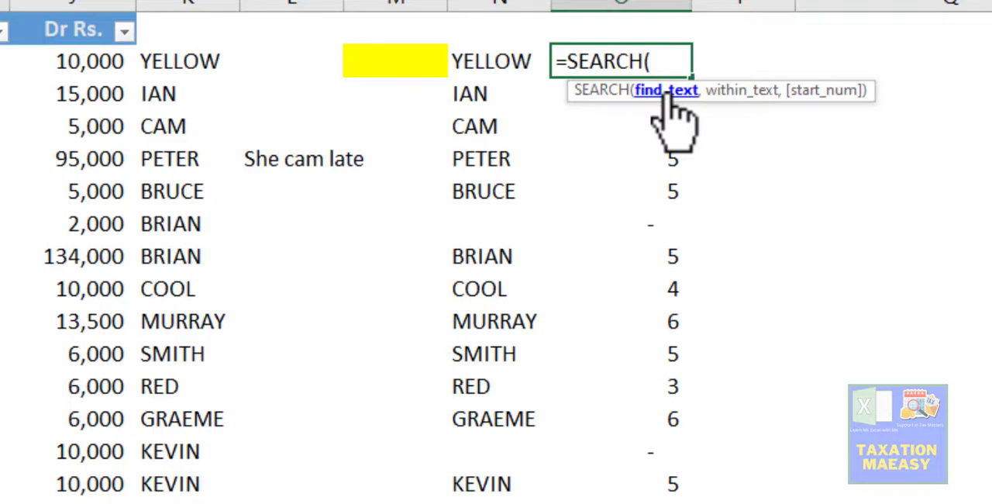
# - Complete the SEARCH formula in O4 to find "o" within the name in N4
pyautogui.write('"o",')
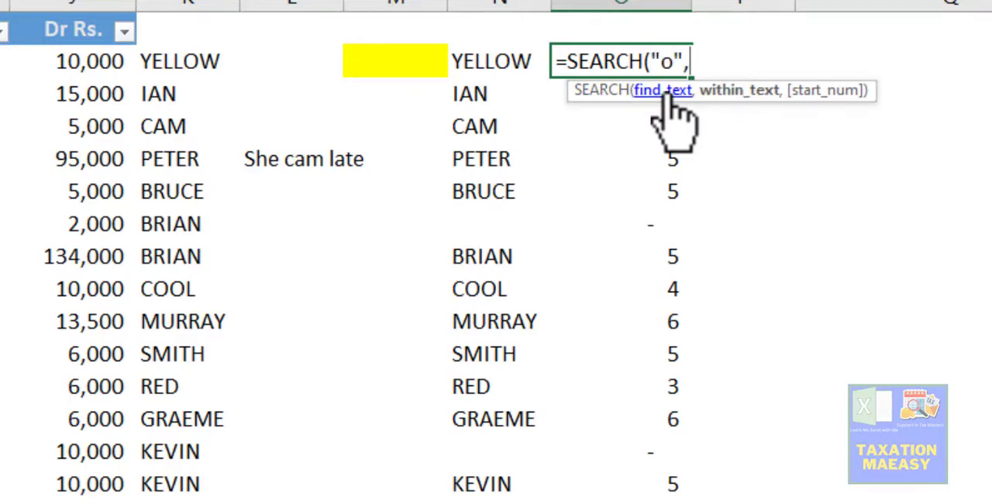
pyautogui.click(481, 60)
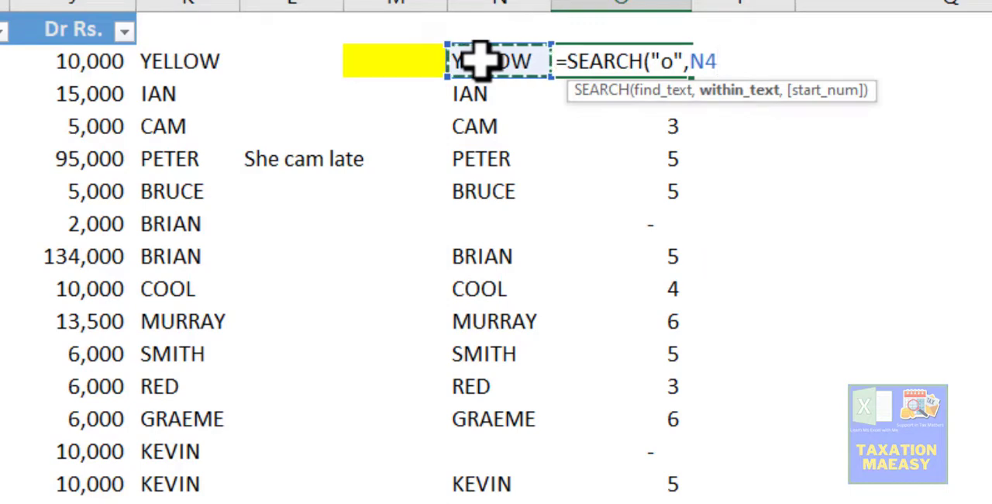
pyautogui.press('Return')
pyautogui.press('Up')
# - Clear the old LEN results in column O below O4 and return to O4
pyautogui.press('Down')
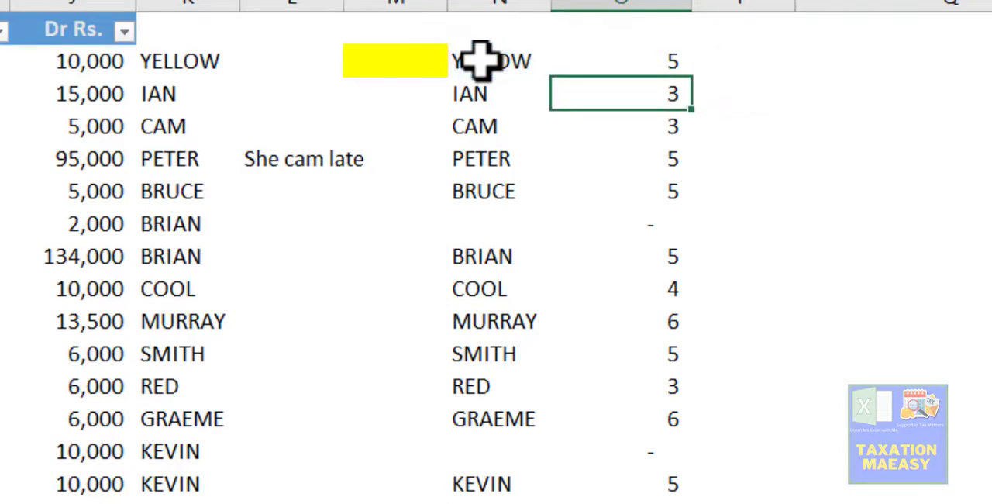
pyautogui.hotkey('ctrl', 'shift', 'Down')
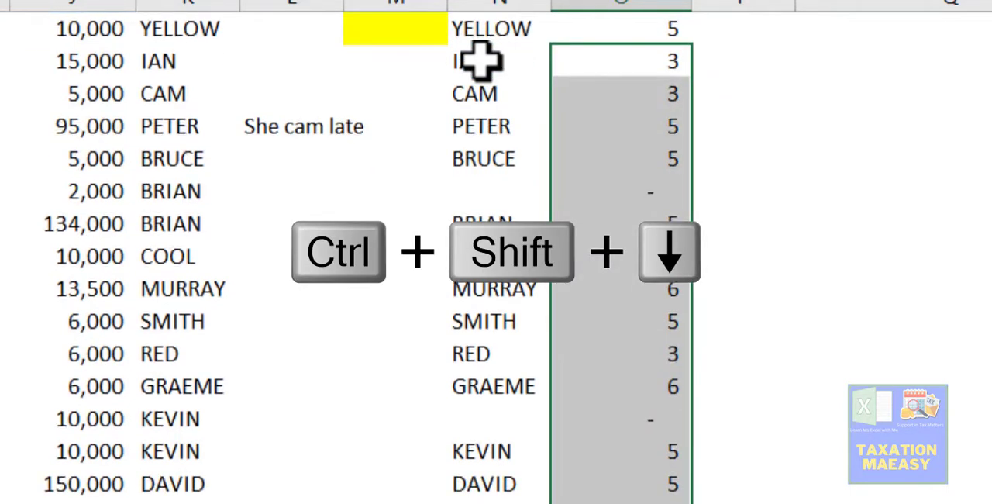
pyautogui.press('Delete')
pyautogui.press('Up')
pyautogui.scroll(1, 480, 62)
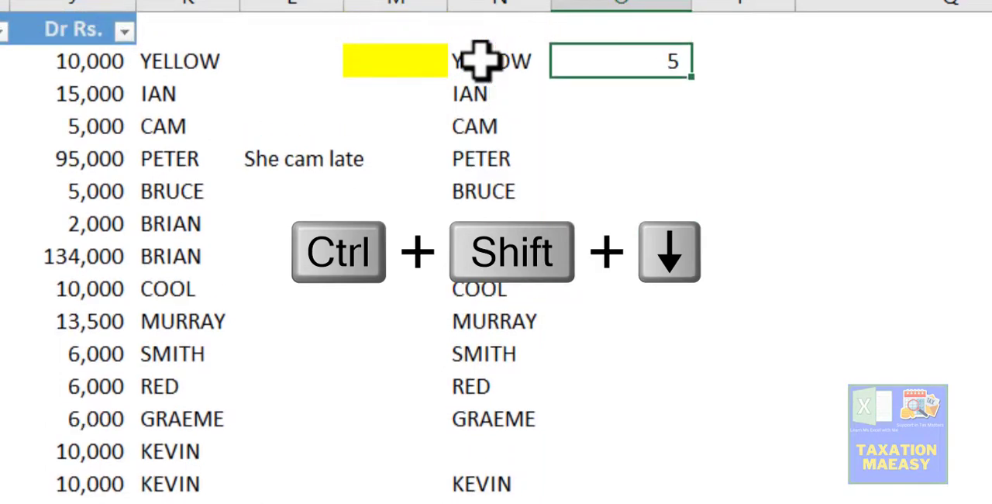
# - Edit the SEARCH formula in O4 to =SEARCH("-",E4) so it looks for the hyphen in the membership code
pyautogui.click(481, 62)
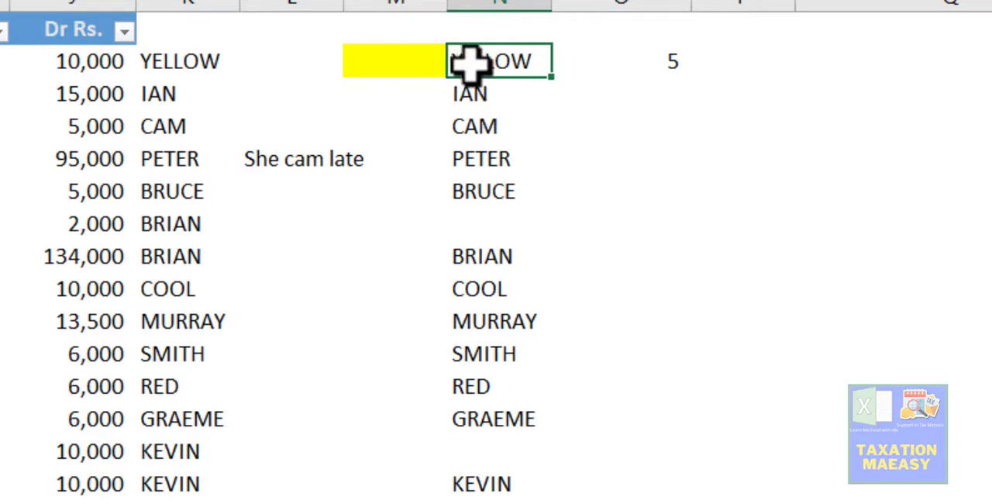
pyautogui.click(667, 66)
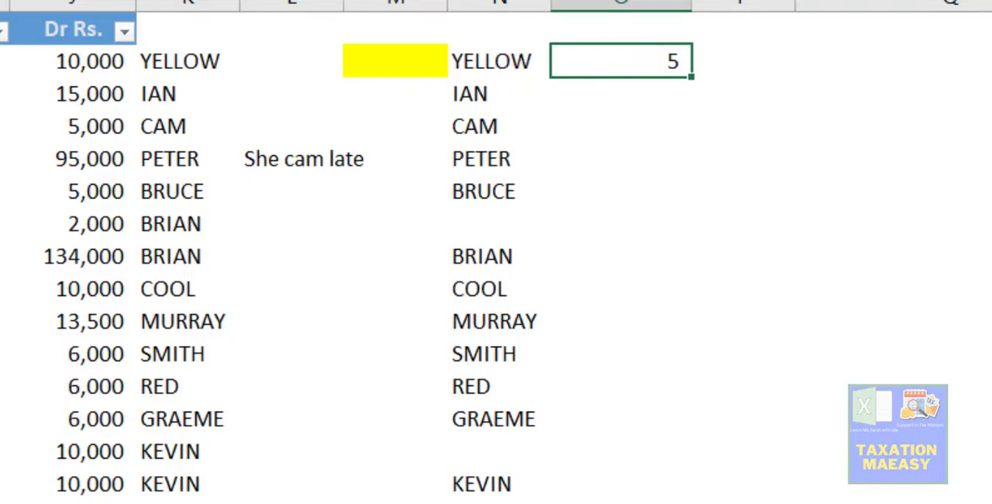
pyautogui.press('F2')
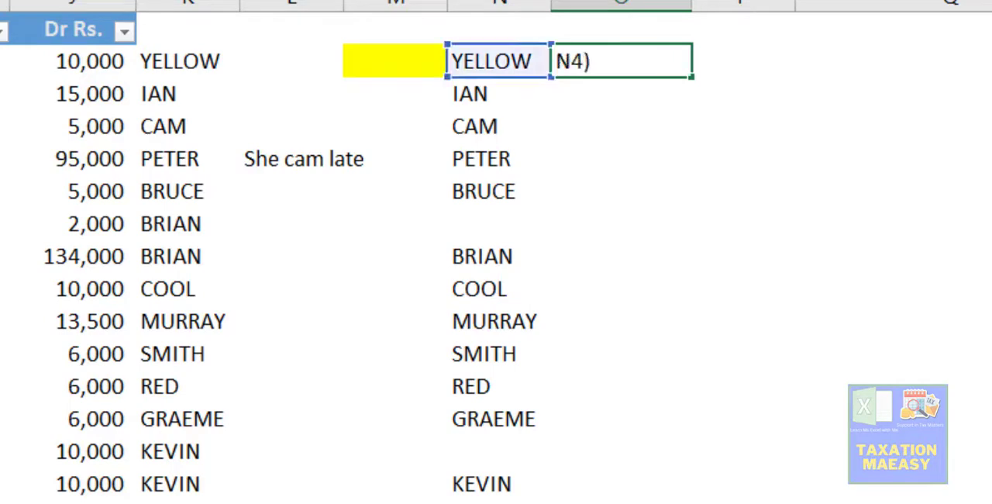
pyautogui.press('Left')
pyautogui.press('Left')
pyautogui.press('Left')
pyautogui.press('Left')
pyautogui.press('Left')
pyautogui.press('BackSpace')
pyautogui.write('-')
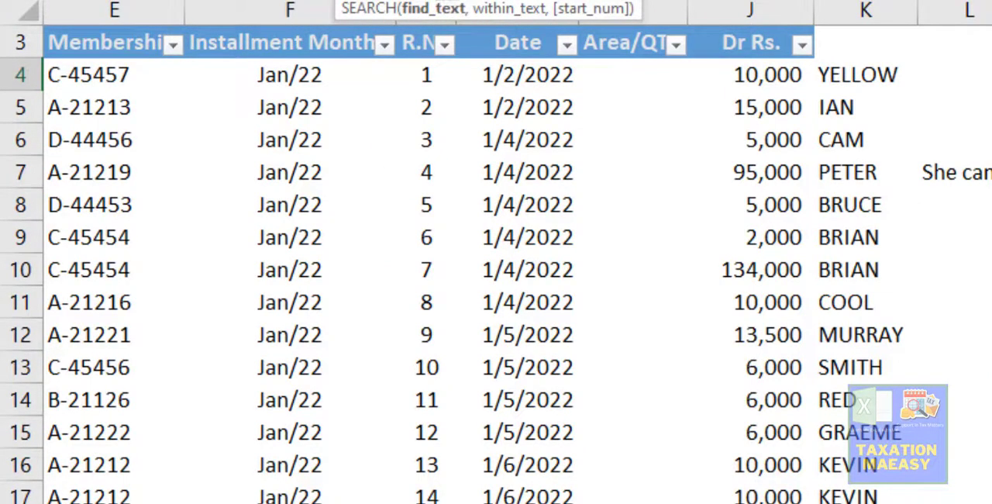
pyautogui.click(448, 1)
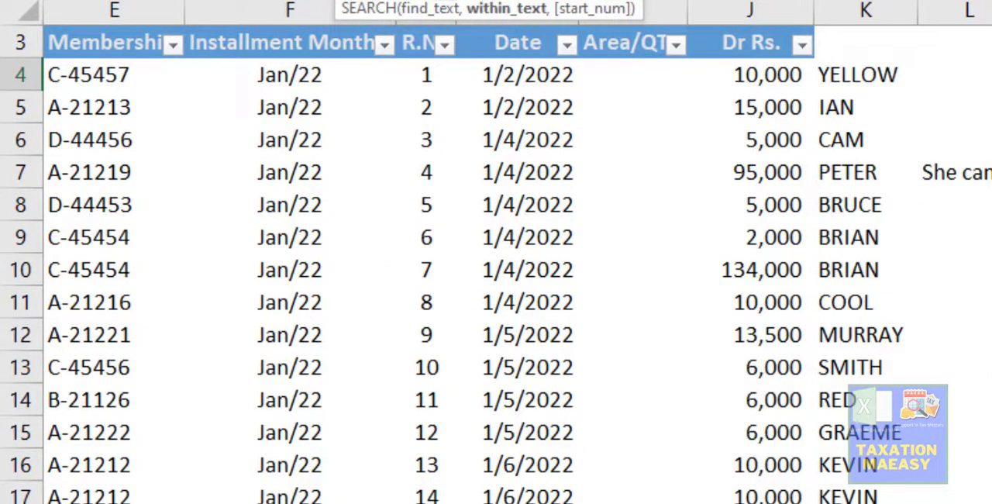
pyautogui.write('e4')
pyautogui.press('Return')
pyautogui.press('Up')
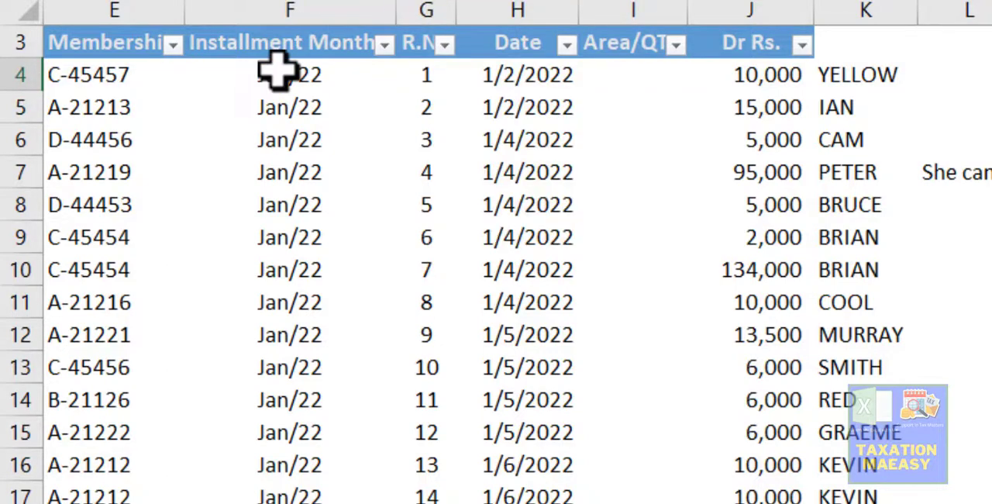
# - Compare the SEARCH result with the hyphen's position in the membership code in E4, and return to O4
pyautogui.click(103, 75)
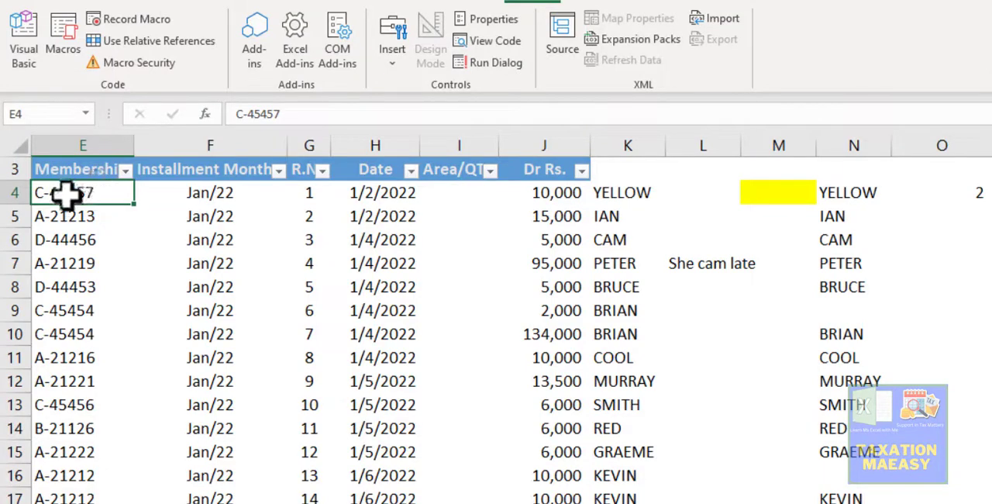
pyautogui.press('Left')
pyautogui.press('Right')
pyautogui.press('Right')
pyautogui.press('Right')
pyautogui.press('Right')
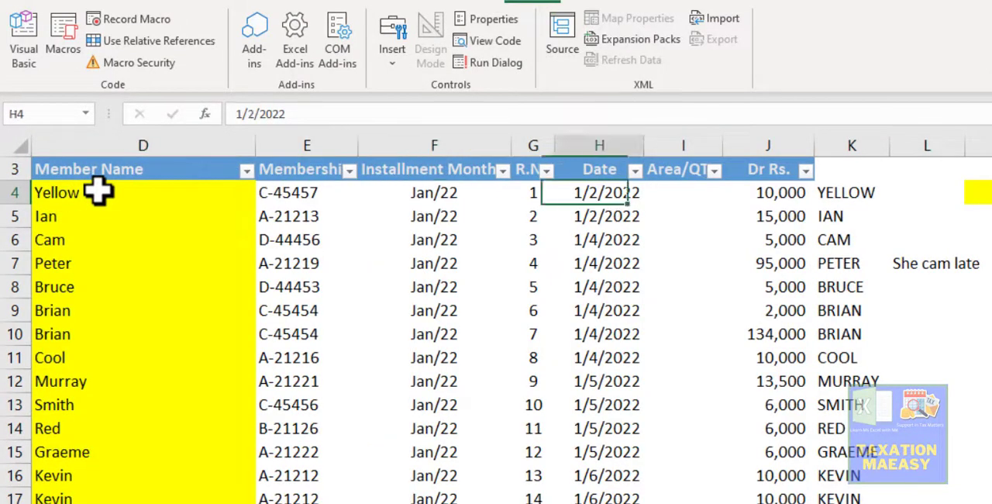
pyautogui.press('Right')
pyautogui.press('Right')
pyautogui.press('Right')
pyautogui.press('Right')
pyautogui.press('Right')
pyautogui.press('Right')
pyautogui.press('Right')
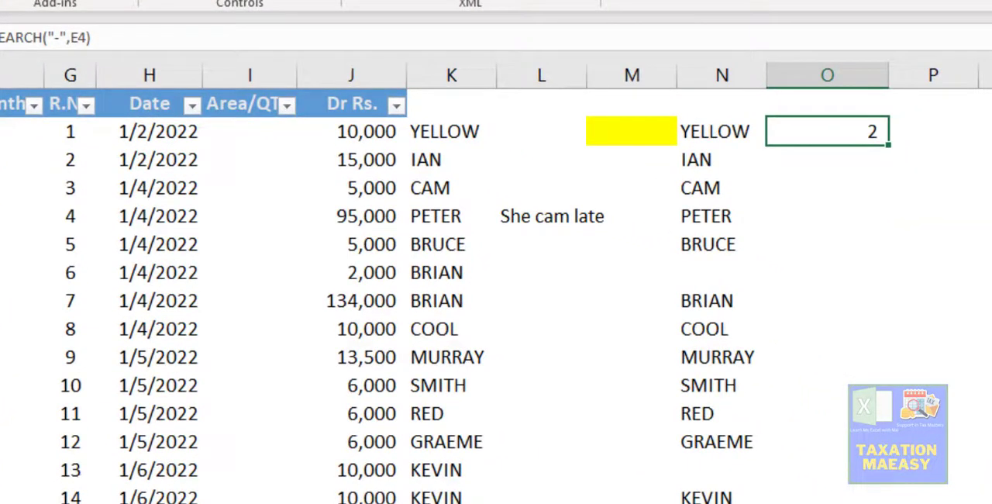
# - Check the function after Search in the Sheet3 list and return to O4 on Sheet1
pyautogui.hotkey('ctrl', 'pagedown')
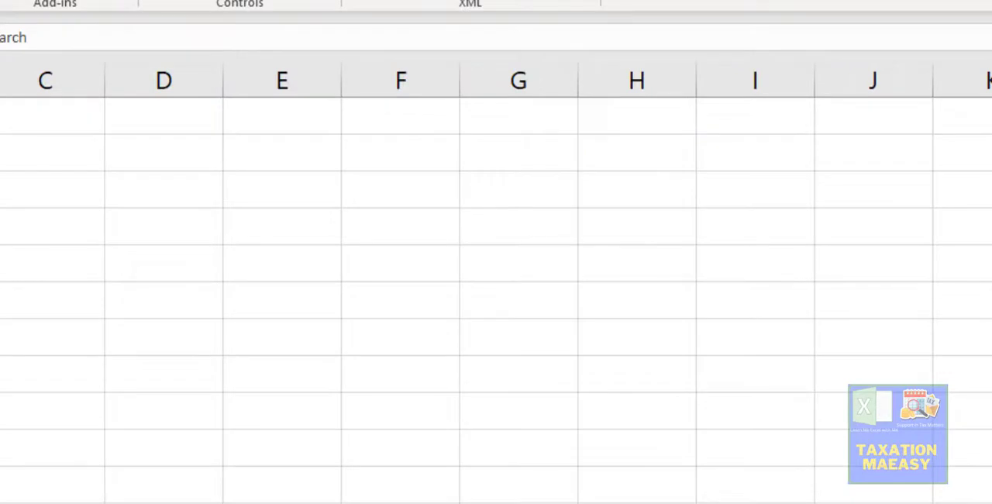
pyautogui.press('Down')
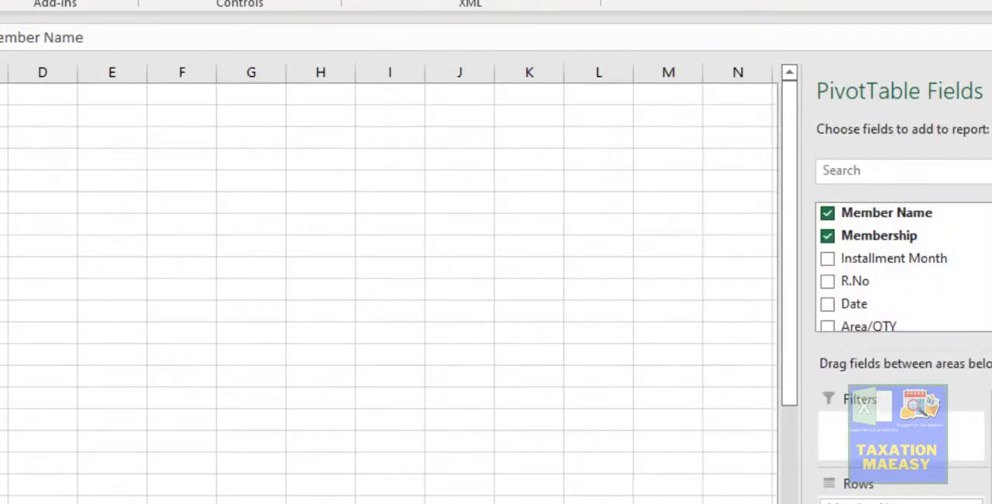
pyautogui.hotkey('ctrl', 'pagedown')
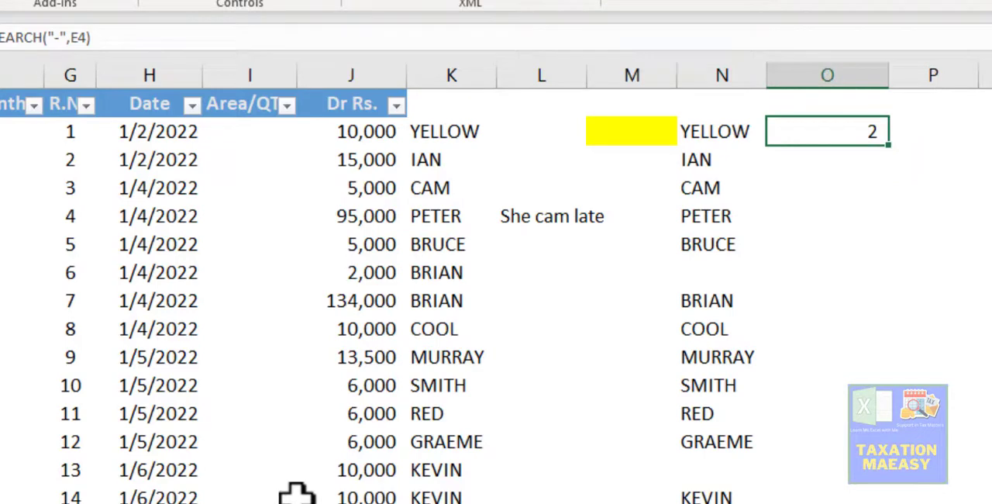
# - Replace the formula in O4 with a SUMIFS formula that uses the Dr Rs. amounts J4:J78 as the sum range
pyautogui.press('F2')
pyautogui.press('Escape')
pyautogui.write('=')
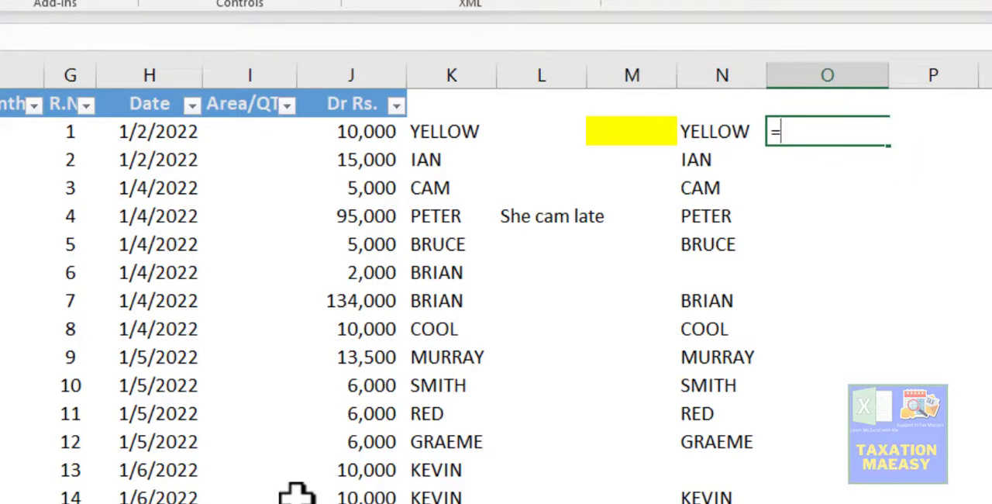
pyautogui.write('sumifs')
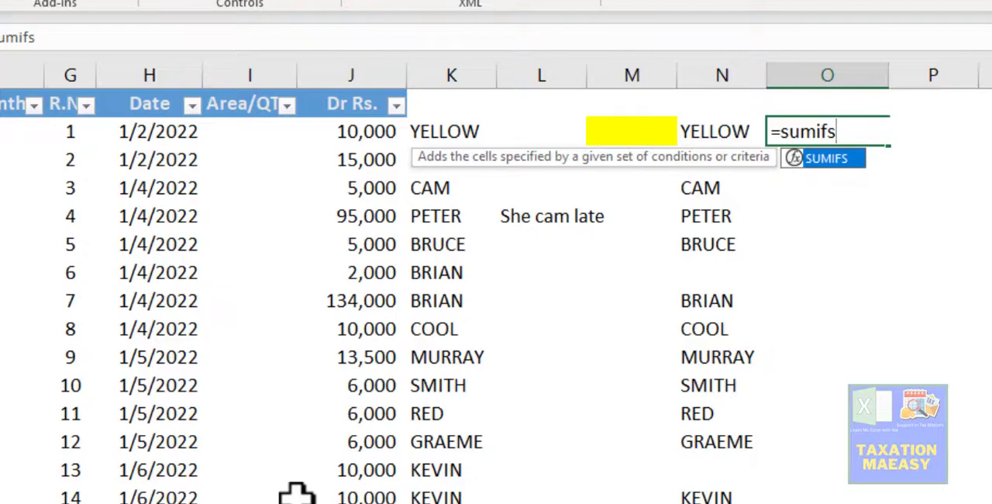
pyautogui.press('Tab')
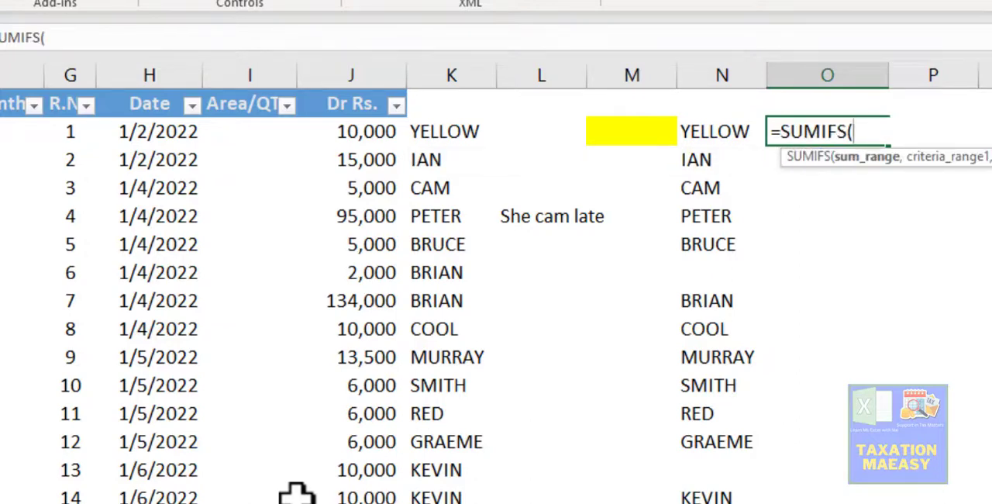
pyautogui.click(345, 141)
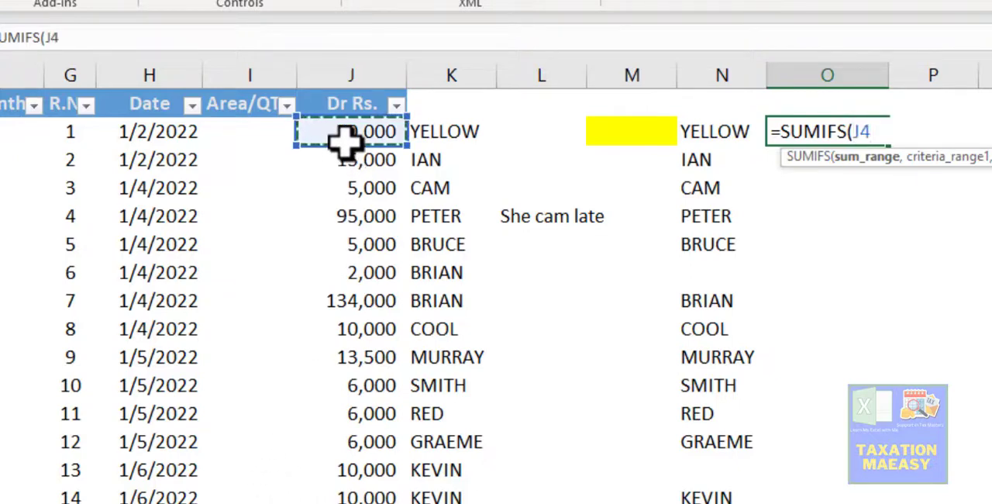
pyautogui.hotkey('ctrl', 'shift', 'Down')
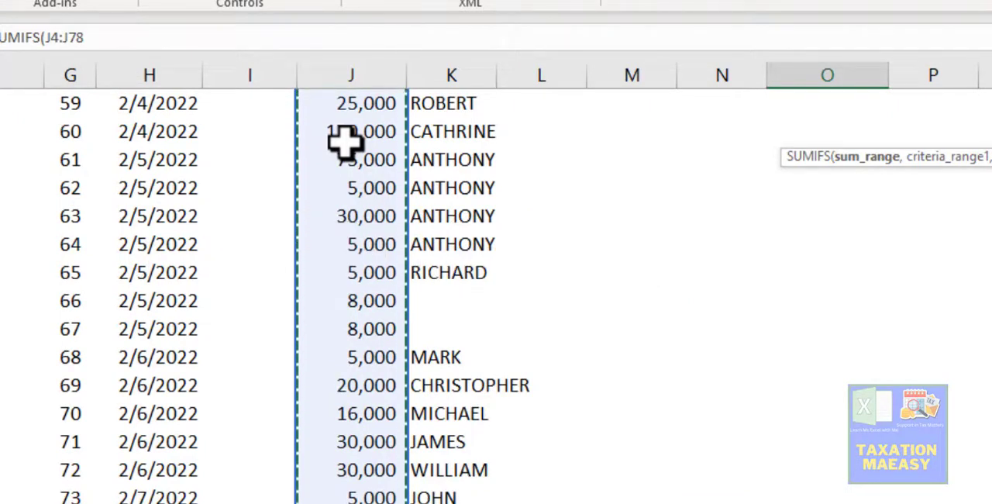
pyautogui.write(',')
# - Add the Member Name cells D4:D78 as the first criteria range of the SUMIFS formula
pyautogui.press('Up')
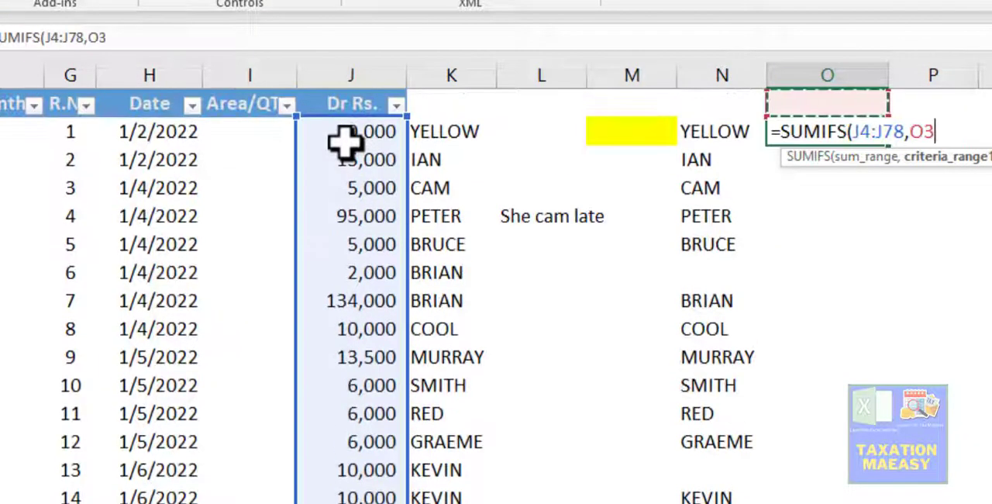
pyautogui.press('Down')
pyautogui.press('Left')
pyautogui.press('Left')
pyautogui.press('Right')
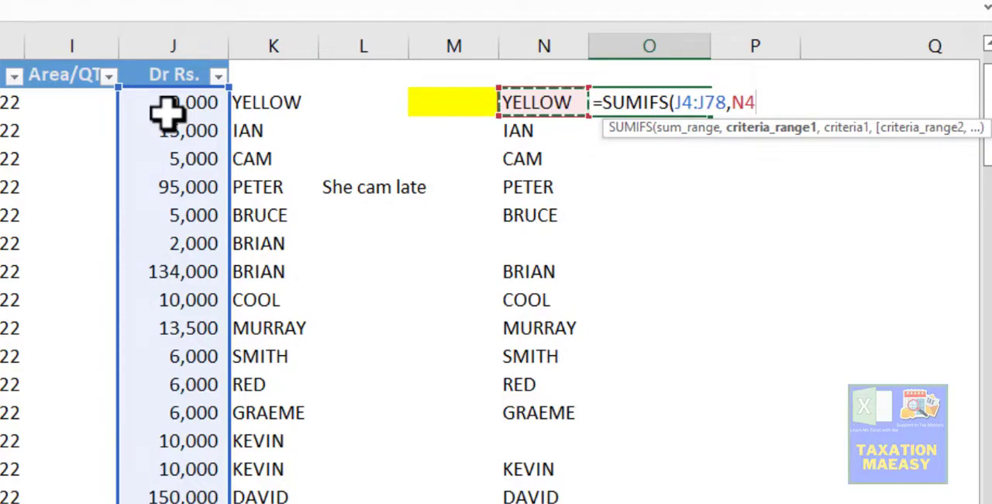
pyautogui.press('Left')
pyautogui.press('Left')
pyautogui.press('Left')
pyautogui.press('Left')
pyautogui.press('Left')
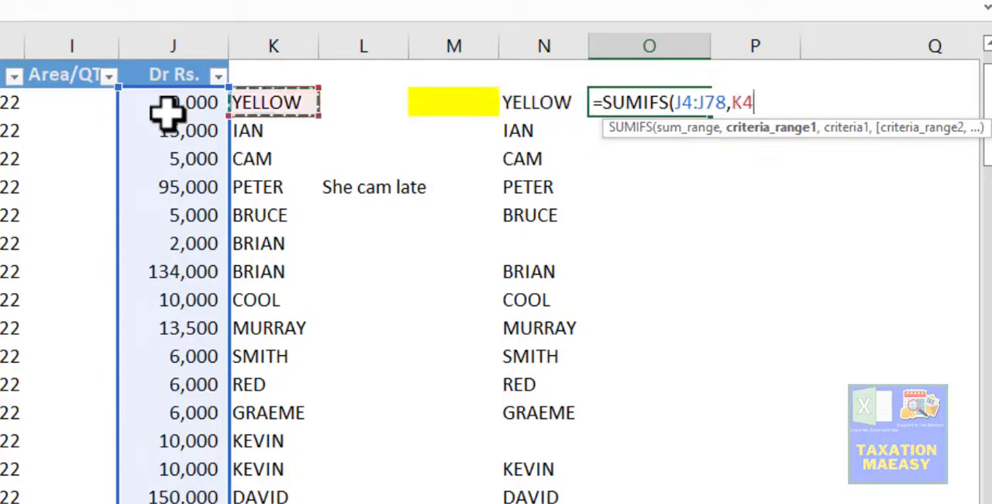
pyautogui.press('Left')
pyautogui.press('Left')
pyautogui.press('Left')
pyautogui.press('Left')
pyautogui.press('Left')
pyautogui.press('Left')
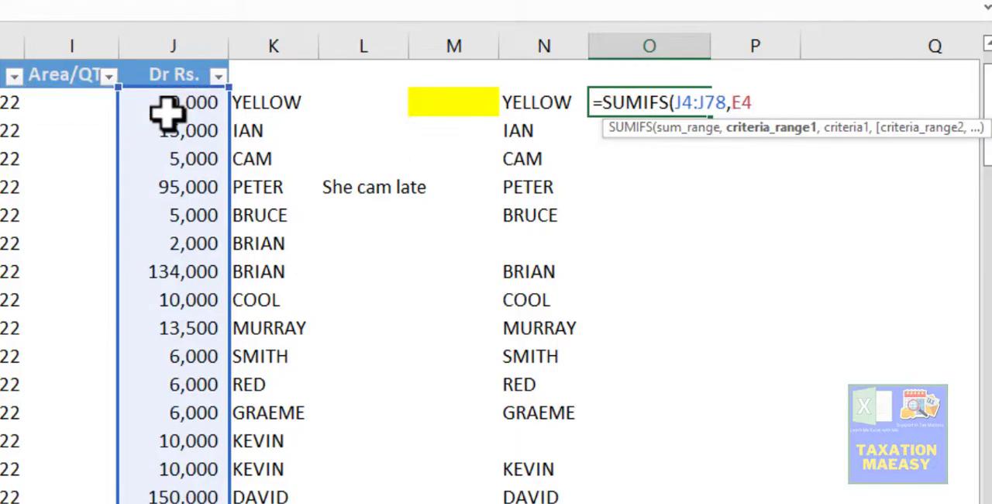
pyautogui.press('Left')
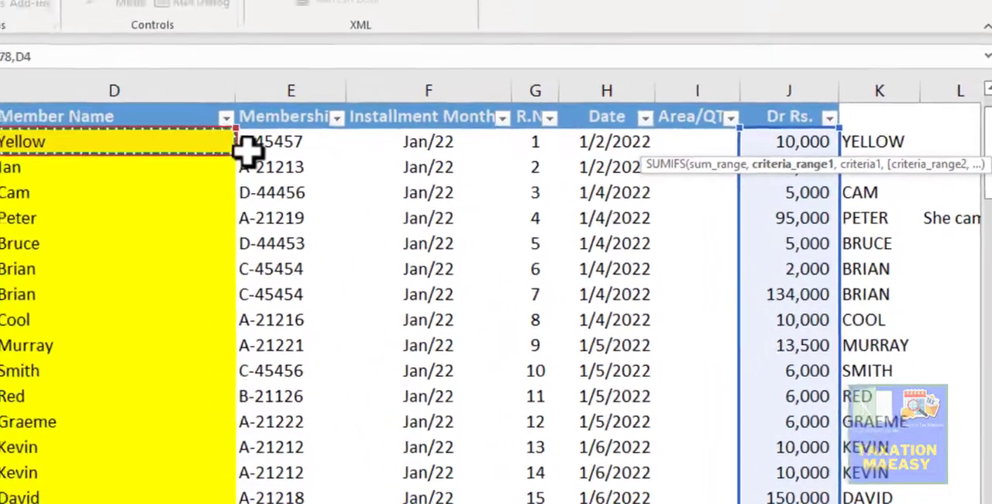
pyautogui.hotkey('ctrl', 'shift', 'Down')
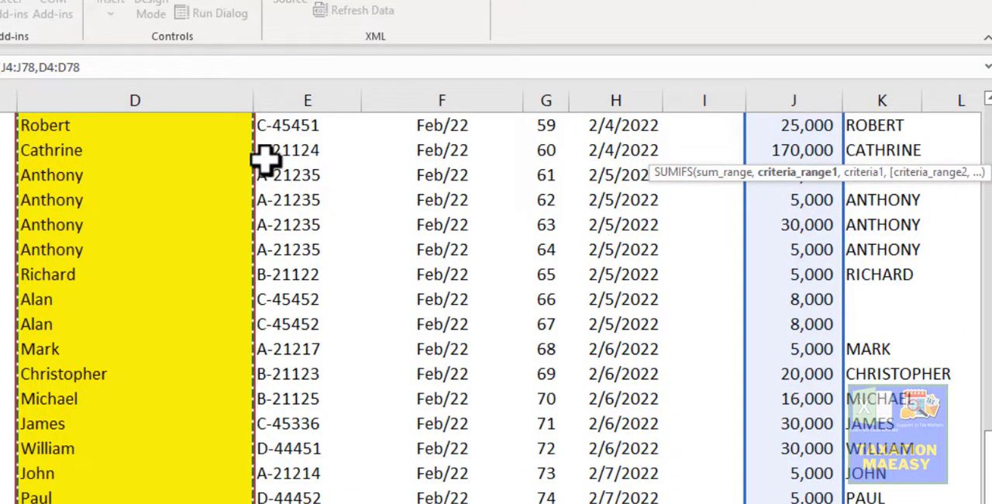
pyautogui.write(',')
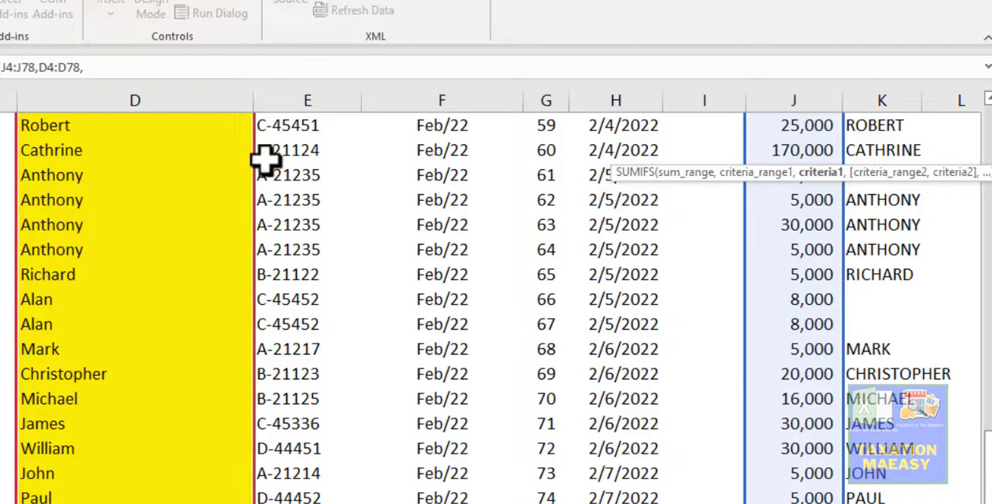
# - Set the first SUMIFS criterion to the member name in N4
pyautogui.press('Up')
pyautogui.press('Down')
pyautogui.press('Left')
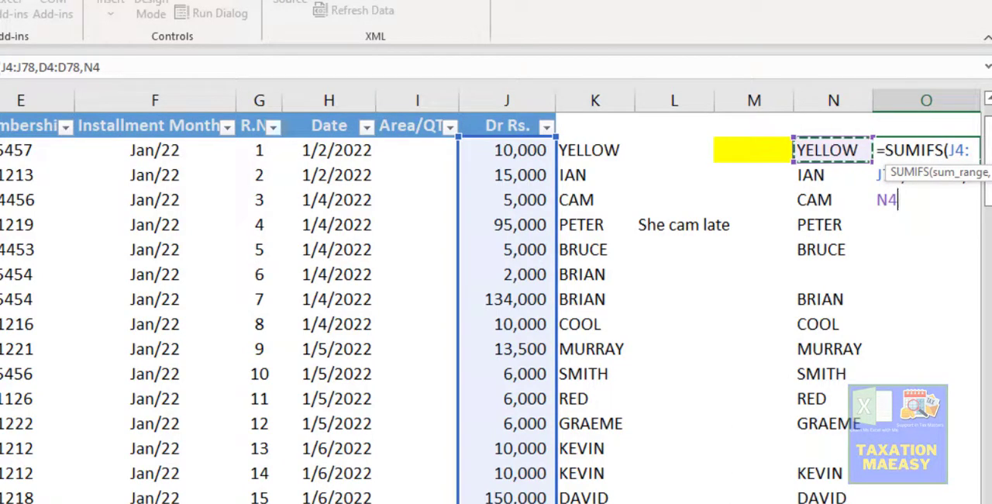
pyautogui.hscroll(3, 496, 309)
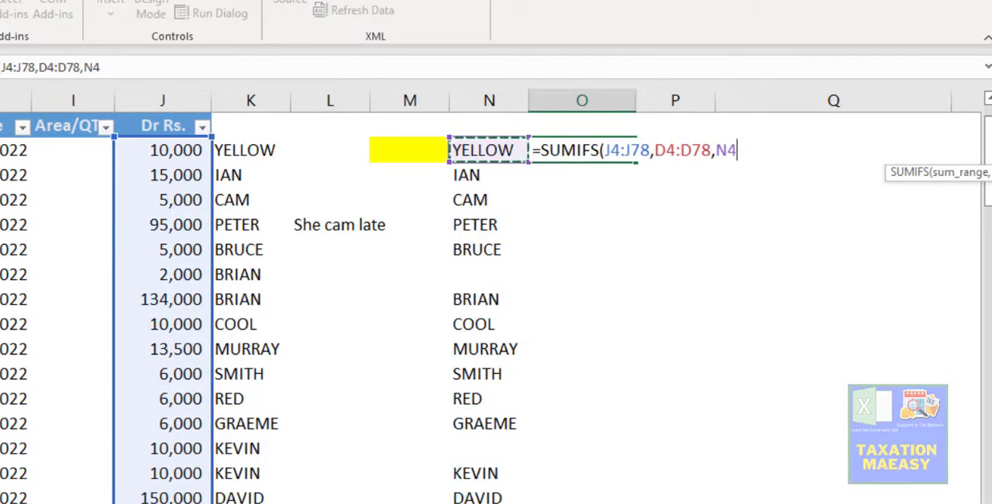
pyautogui.write(',')
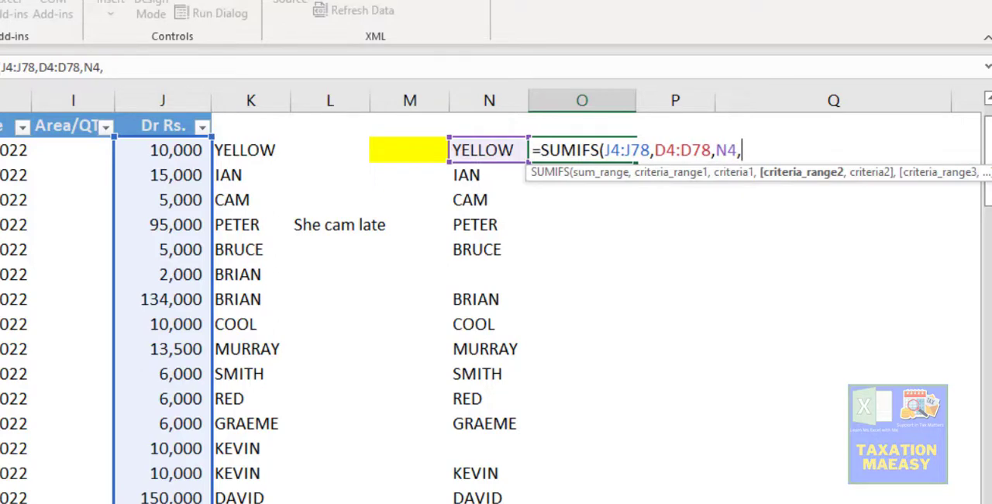
# - Add the membership codes E4:E78 as the second criteria range of the SUMIFS formula
pyautogui.press('Left')
pyautogui.press('Left')
pyautogui.press('Left')
pyautogui.press('Left')
pyautogui.press('Left')
pyautogui.press('Left')
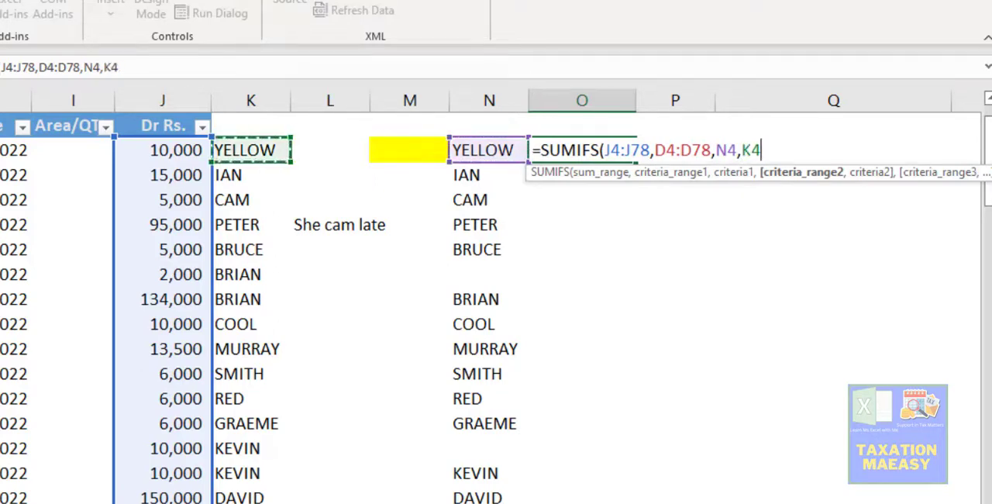
pyautogui.press('Left')
pyautogui.press('Left')
pyautogui.press('Left')
pyautogui.press('Left')
pyautogui.press('Left')
pyautogui.press('Left')
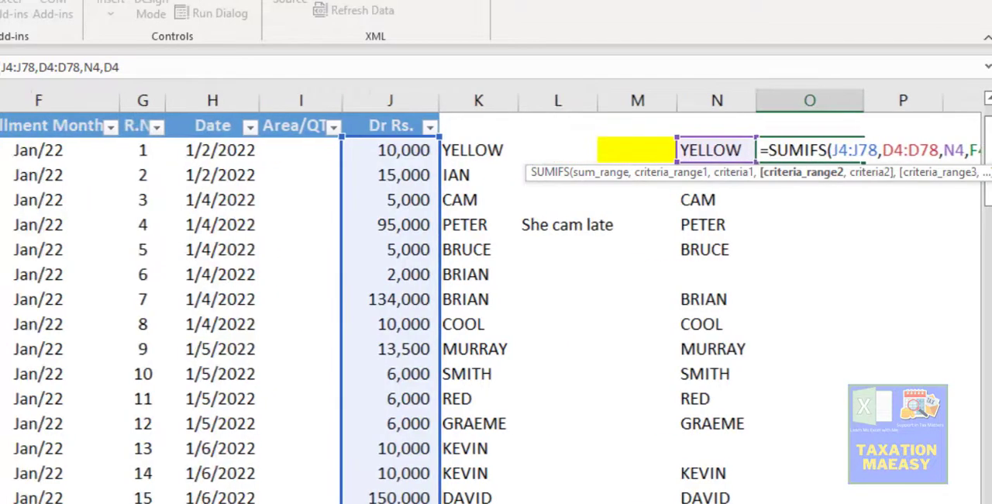
pyautogui.press('Right')
pyautogui.press('Right')
pyautogui.press('Up')
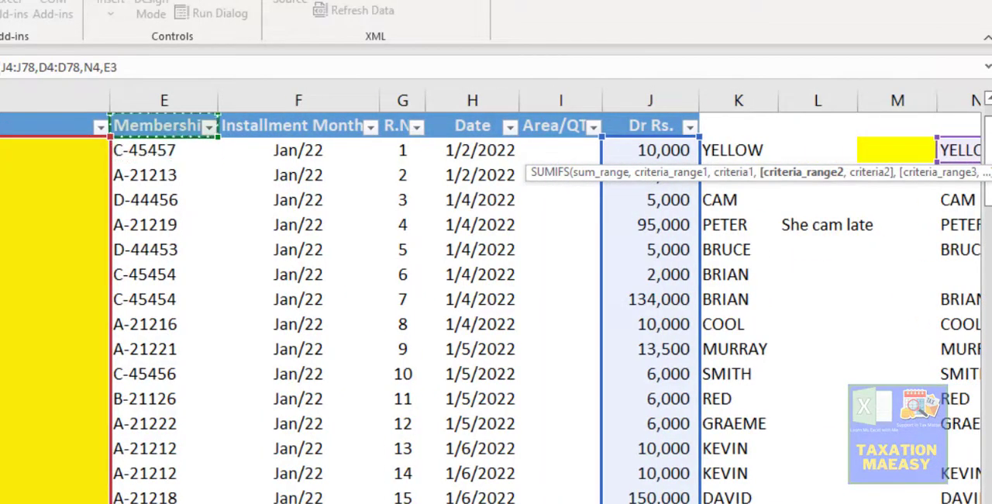
pyautogui.hotkey('ctrl', 'Down')
pyautogui.press('Up')
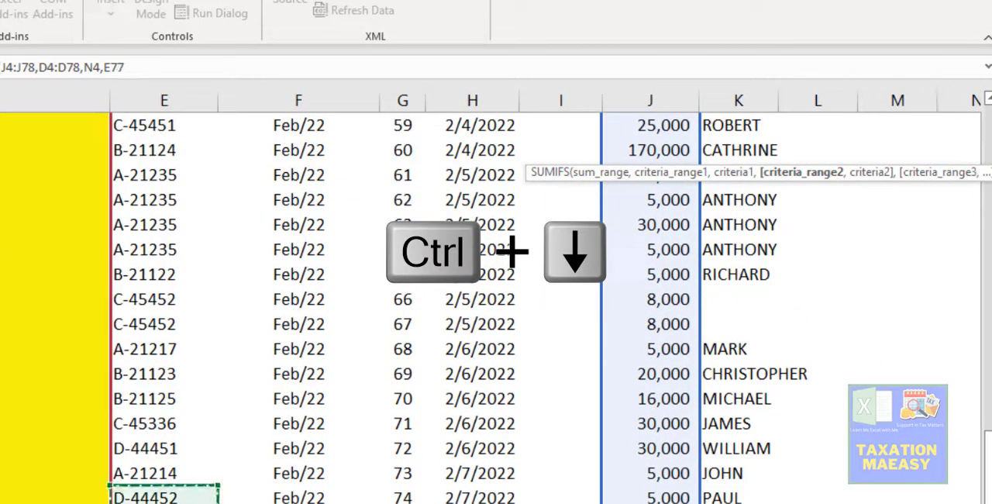
pyautogui.hotkey('shift', 'Up')
pyautogui.press('Down')
pyautogui.press('Up')
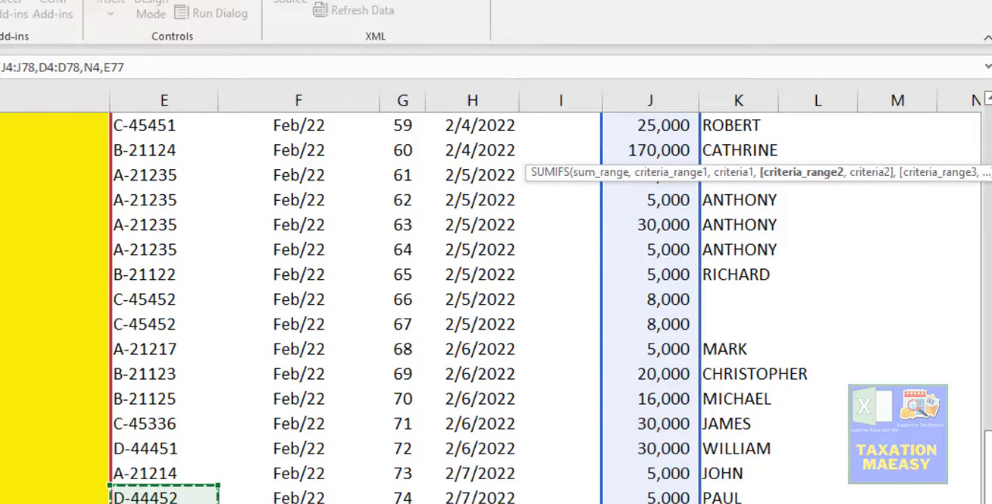
pyautogui.hotkey('shift', 'Up')
pyautogui.hotkey('ctrl', 'Up')
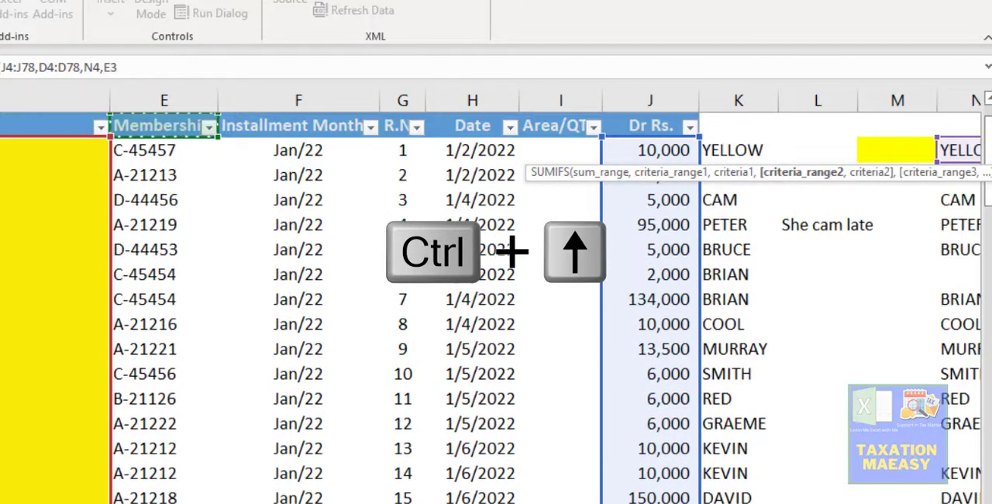
pyautogui.press('Down')
pyautogui.hotkey('ctrl', 'shift', 'Down')
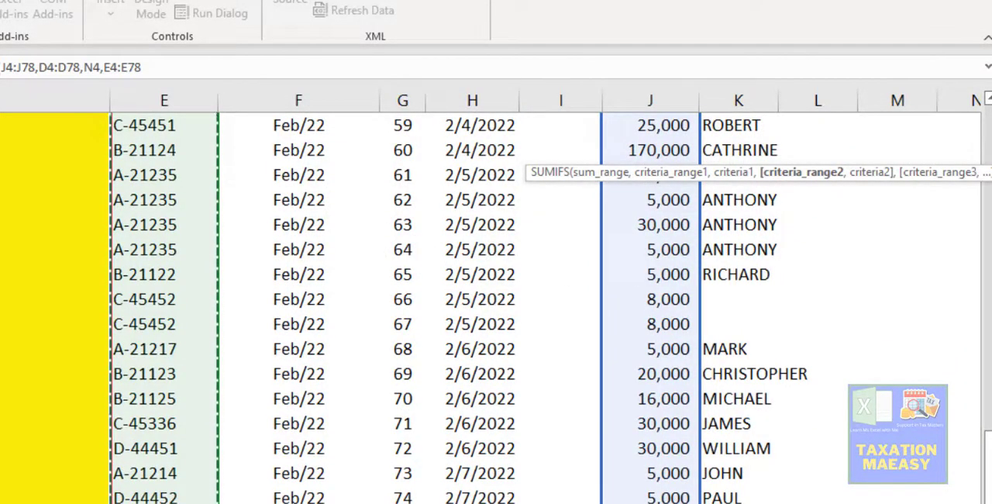
pyautogui.write(',')
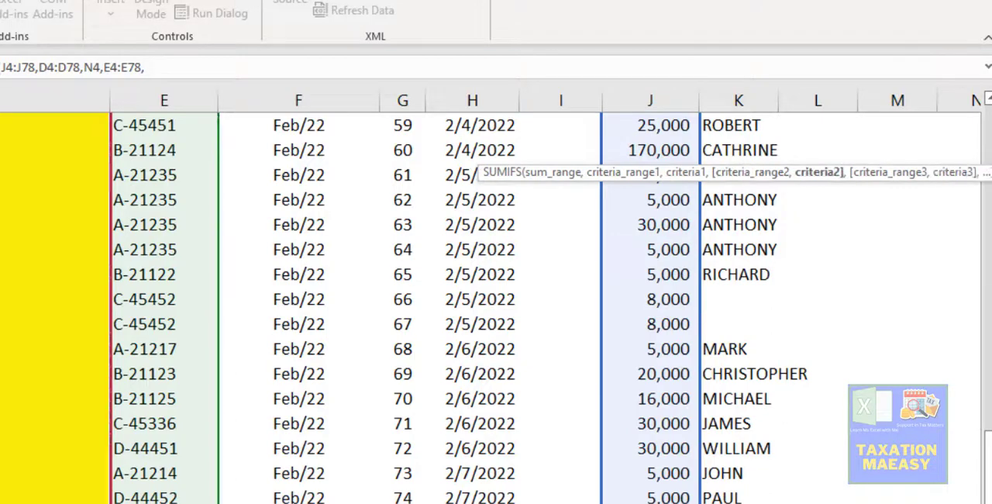
# - Set the second SUMIFS criterion to the membership code in E4 and enter the formula in O4
pyautogui.press('Left')
pyautogui.press('Left')
pyautogui.press('Left')
pyautogui.press('Left')
pyautogui.press('Left')
pyautogui.press('Left')
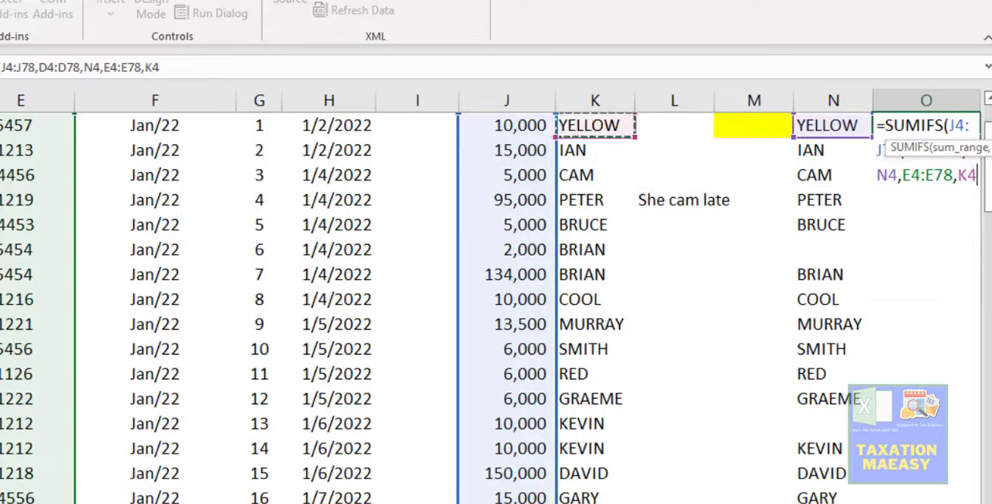
pyautogui.press('Left')
pyautogui.press('Left')
pyautogui.press('Left')
pyautogui.press('Left')
pyautogui.press('Left')
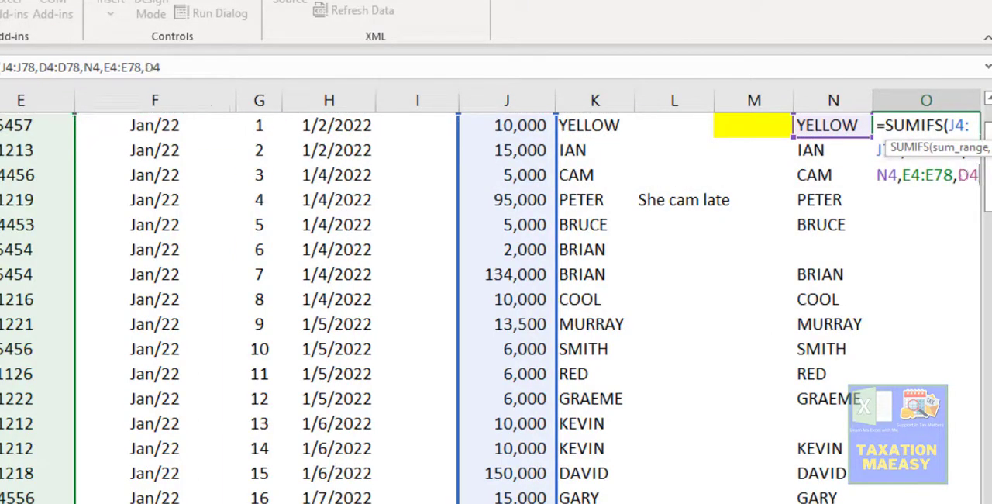
pyautogui.press('Right')
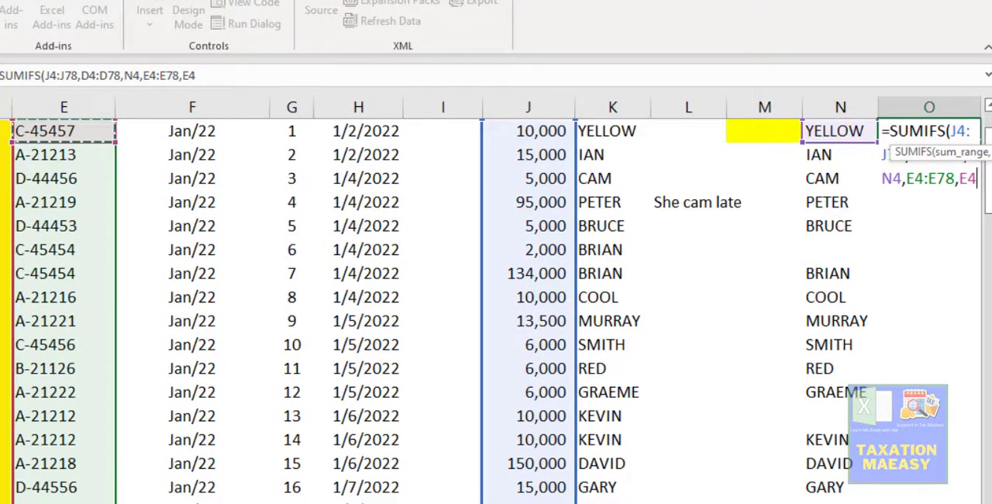
pyautogui.press('Return')
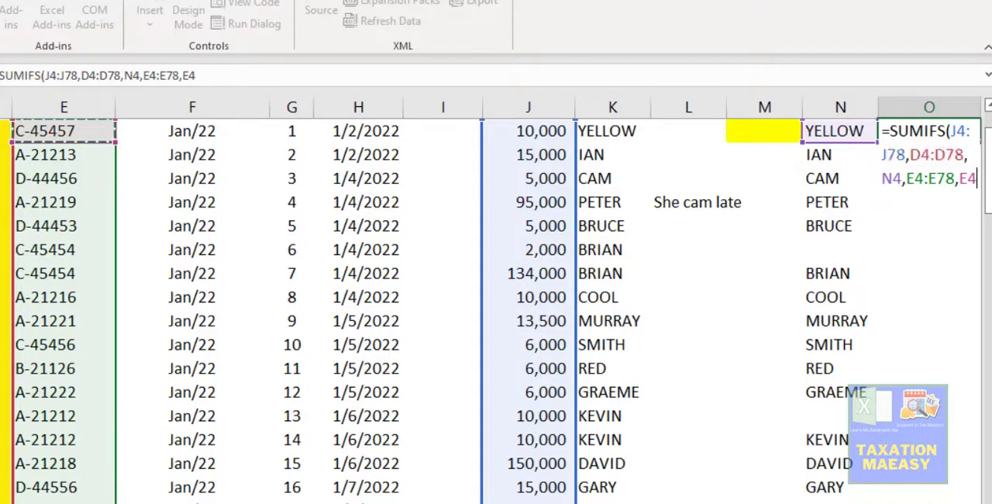
# - Review the SUMIFS formula in O4 and its criteria cells N4 and E4
pyautogui.press('Up')
pyautogui.press('Right')
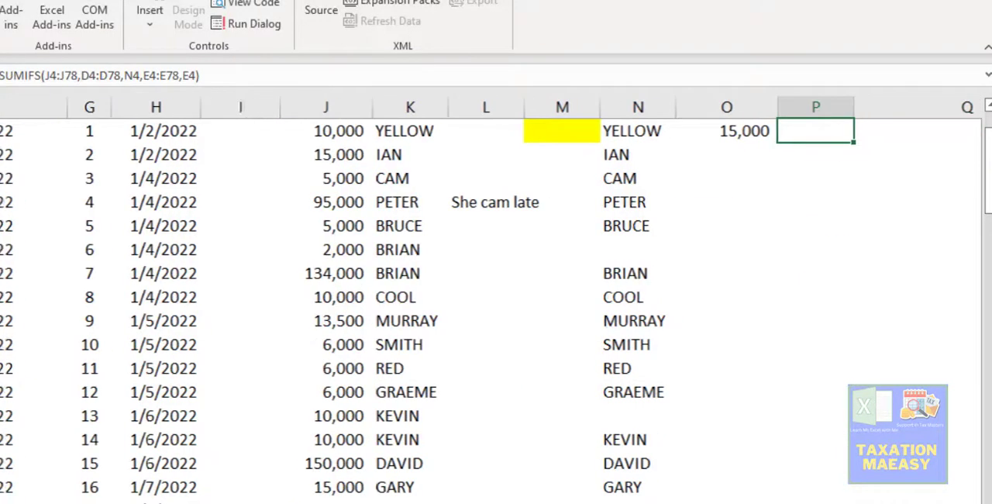
pyautogui.press('Left')
pyautogui.press('F2')
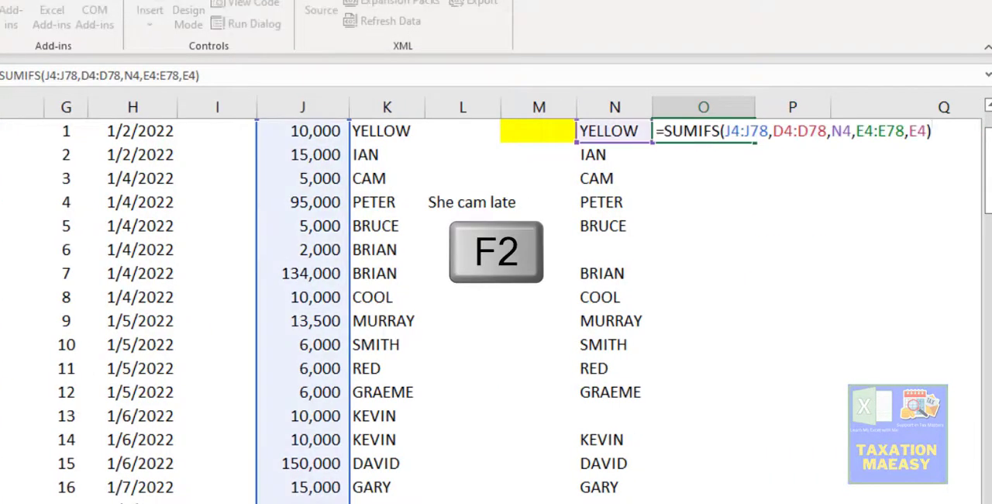
pyautogui.press('Escape')
pyautogui.press('F2')
pyautogui.press('Escape')
pyautogui.press('Left')
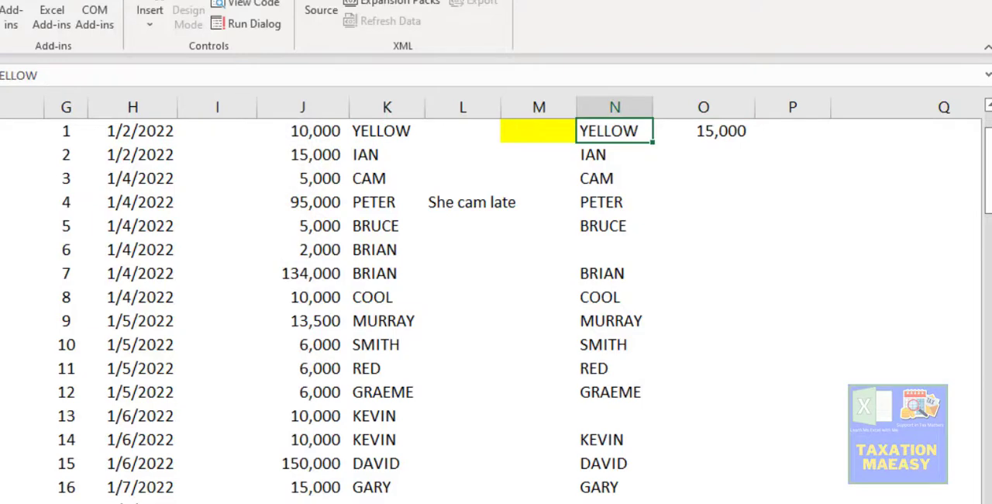
pyautogui.press('Right')
pyautogui.press('Left')
pyautogui.press('Left')
pyautogui.press('Left')
pyautogui.press('Left')
pyautogui.press('Left')
pyautogui.press('Left')
pyautogui.press('Left')
pyautogui.press('Left')
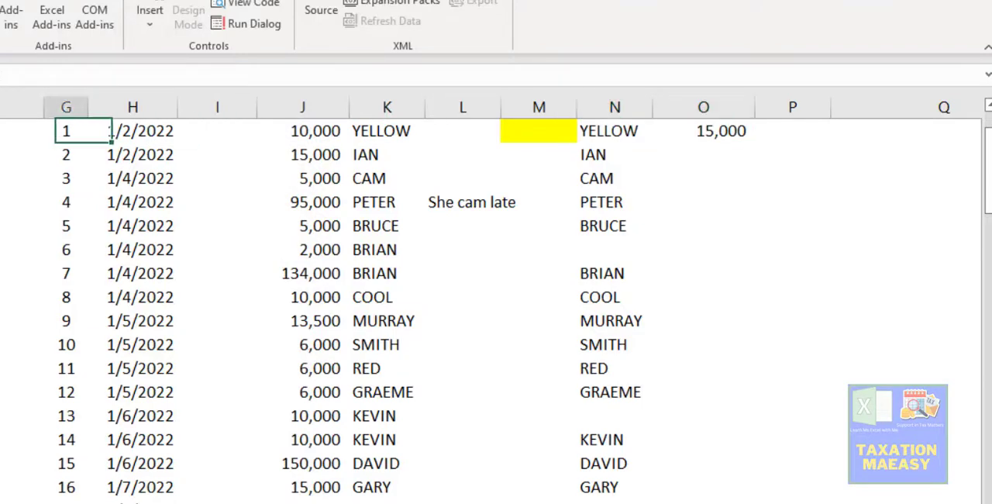
pyautogui.press('Left')
pyautogui.press('Left')
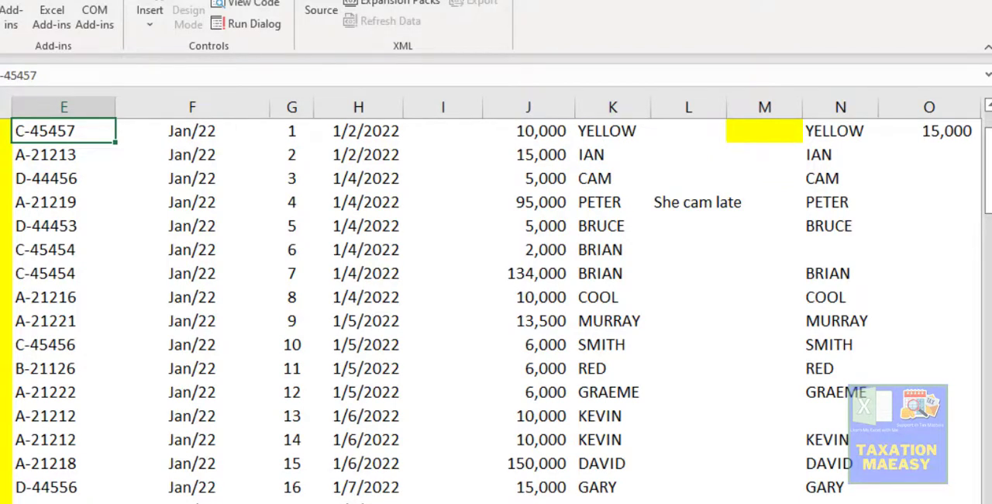
# - Filter the Member Name column to show only the rows of the member named in N4
pyautogui.press('Up')
pyautogui.press('Left')
pyautogui.press('Left')
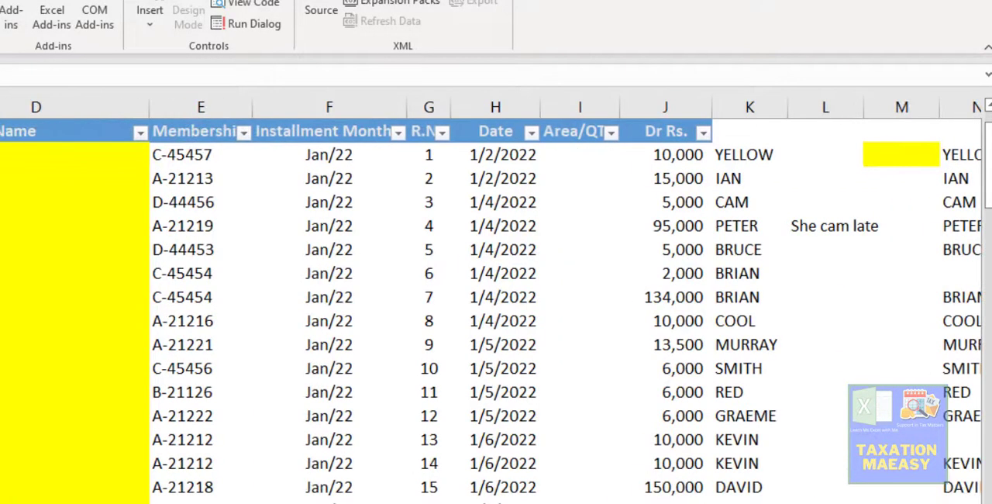
pyautogui.press('Right')
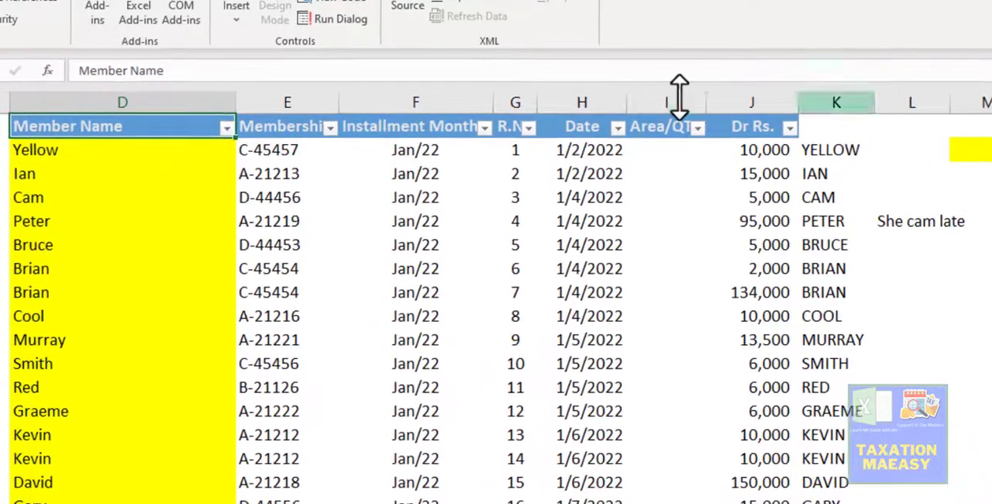
pyautogui.click(228, 128)
pyautogui.click(113, 322)
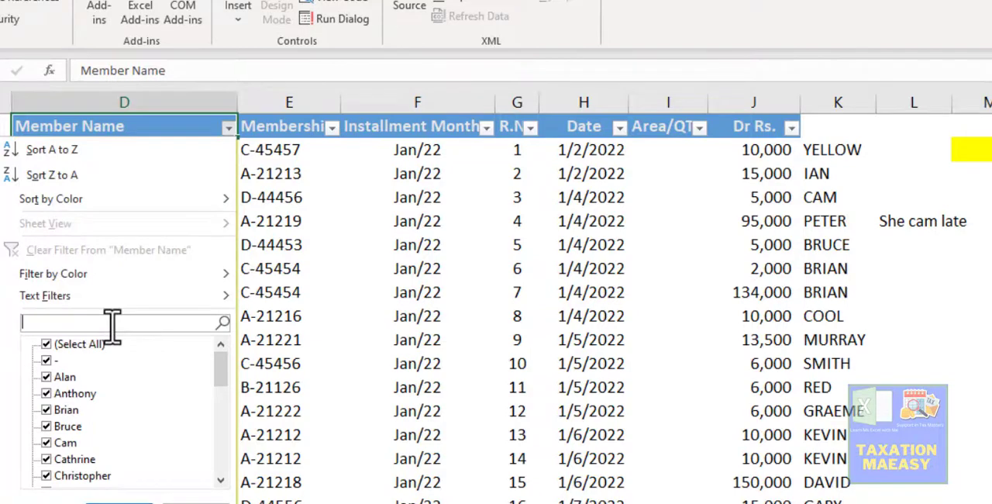
pyautogui.write('YELL')
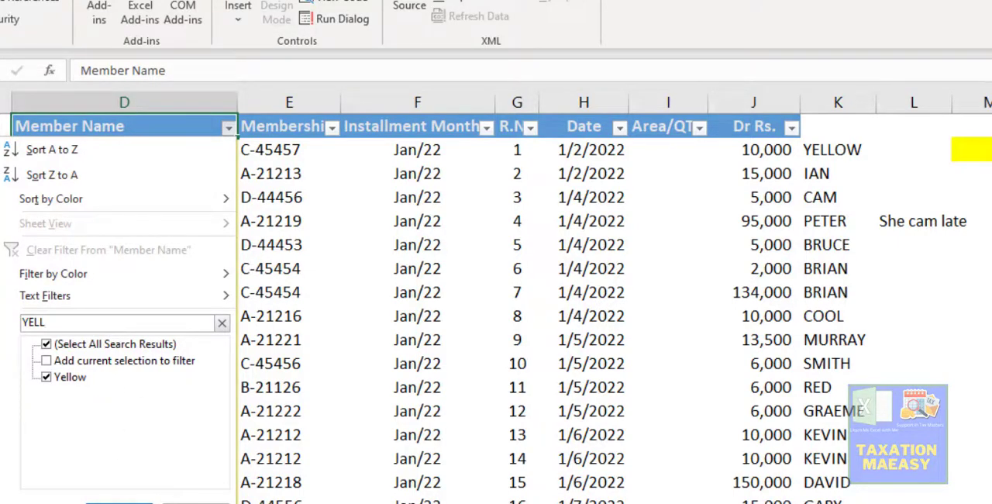
pyautogui.press('Return')
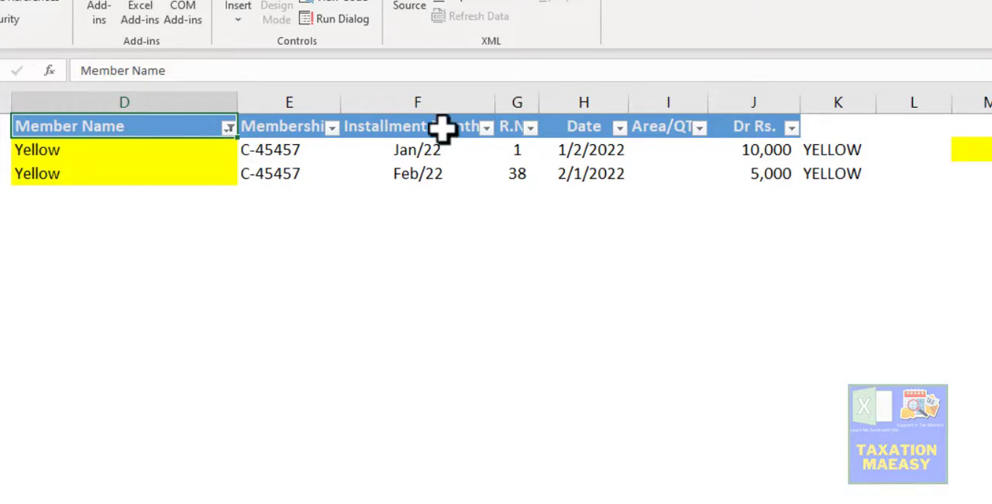
# - Append an 8 to the membership code in the filtered member's Feb/22 row
pyautogui.click(301, 170)
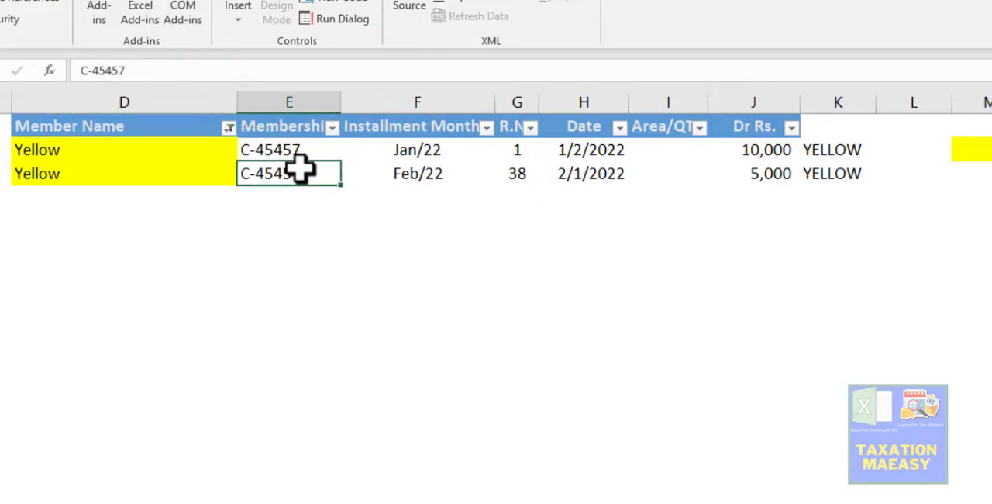
pyautogui.press('F2')
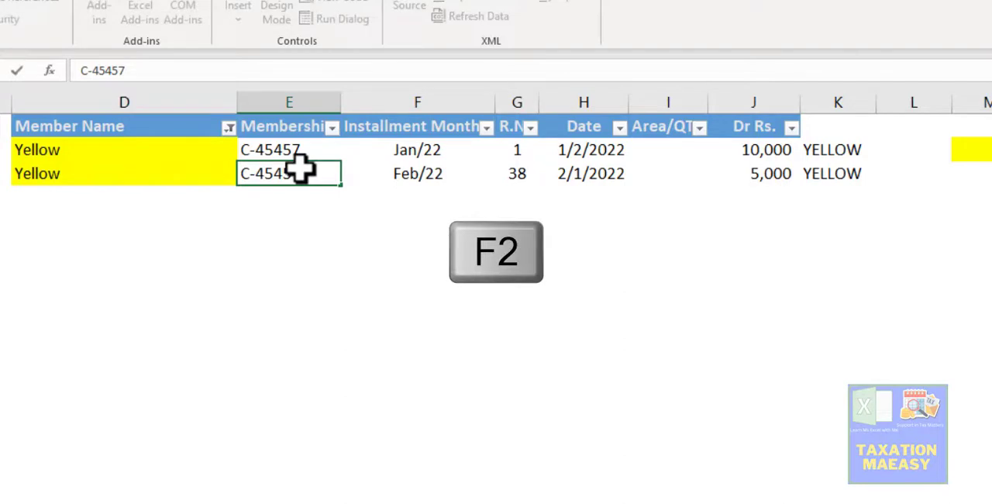
pyautogui.press('Return')
pyautogui.press('Up')
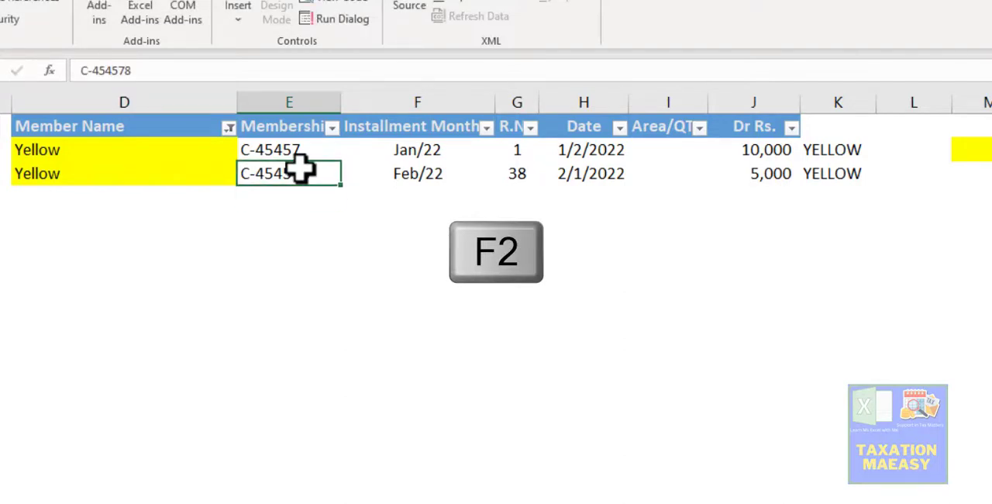
# - Check the SUMIFS result in O4 against the edited membership code
pyautogui.press('Up')
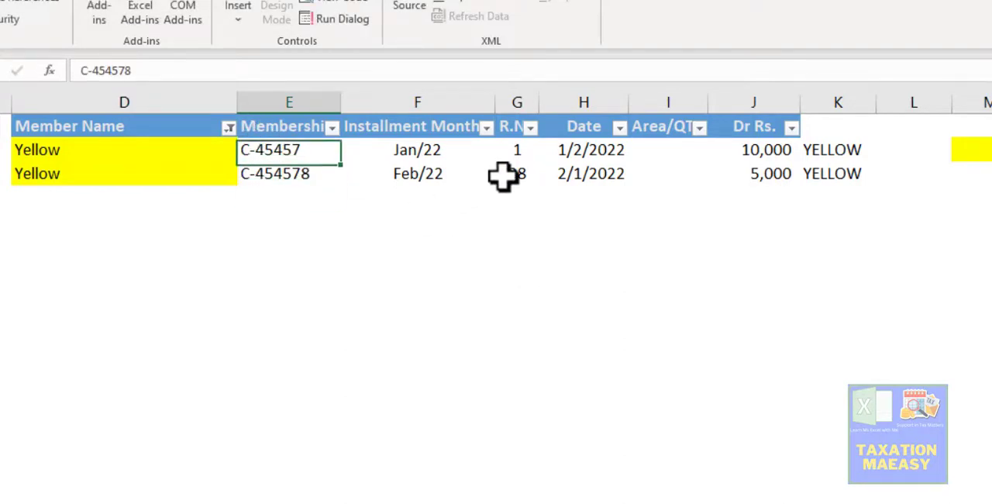
pyautogui.press('Right')
pyautogui.press('Right')
pyautogui.press('Right')
pyautogui.press('Right')
pyautogui.press('Right')
pyautogui.press('Right')
pyautogui.press('Right')
pyautogui.press('Right')
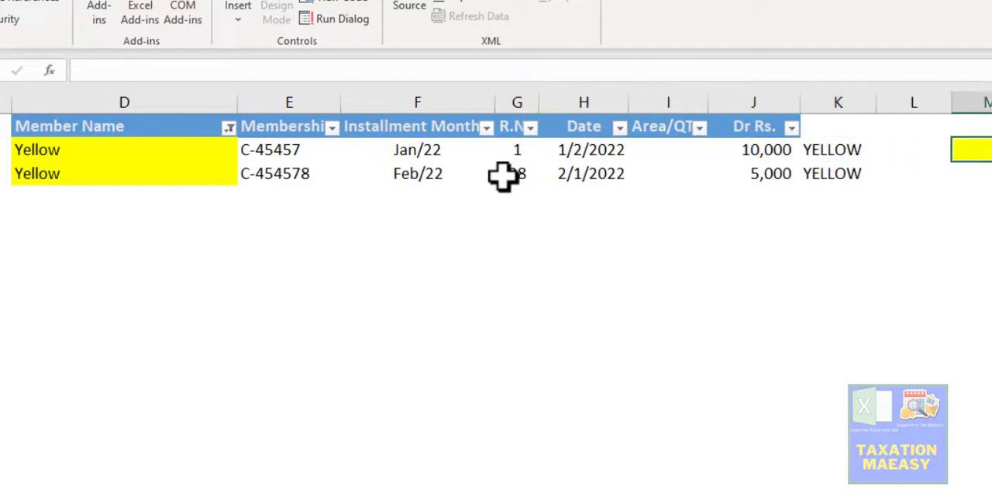
pyautogui.press('Right')
pyautogui.press('Right')
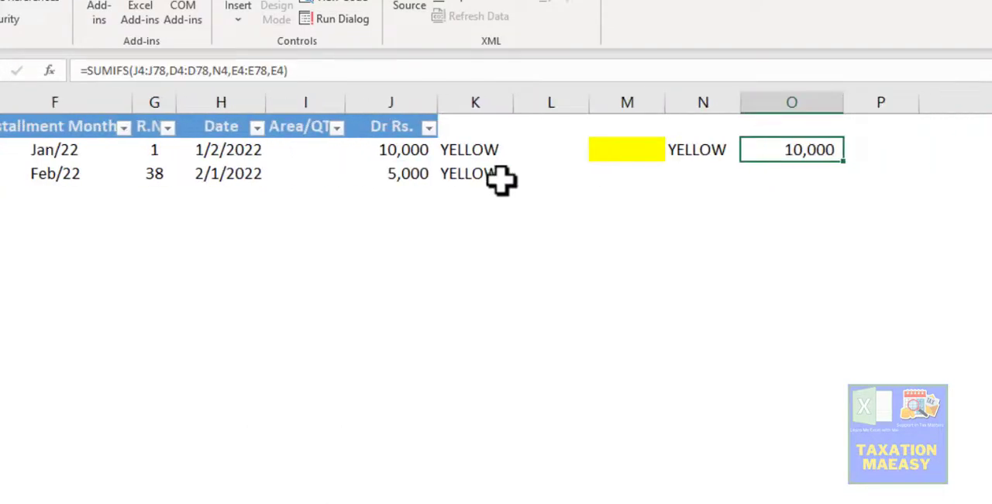
# - Compare the two filtered rows' membership codes and the Jan/22 row's Dr Rs. amount with the SUMIFS criteria
pyautogui.press('Left')
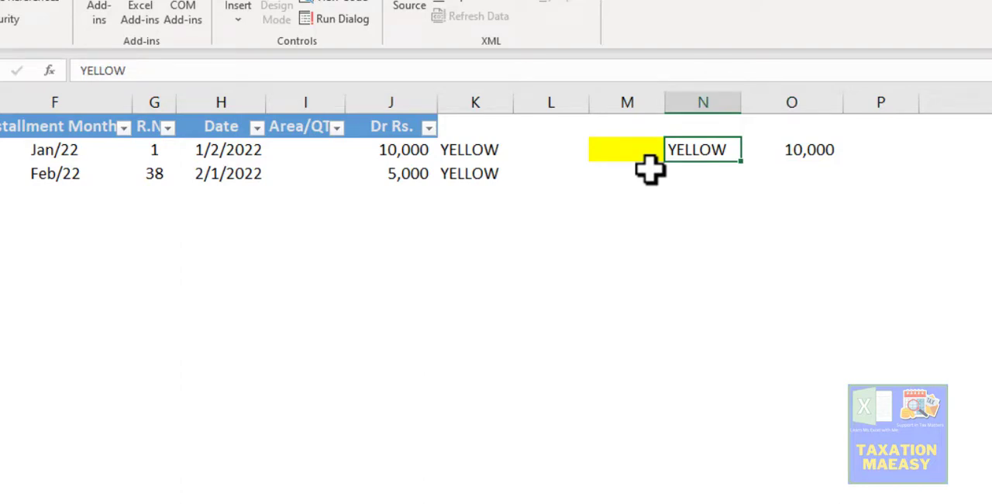
pyautogui.press('Left')
pyautogui.press('Left')
pyautogui.press('Left')
pyautogui.press('Left')
pyautogui.press('Left')
pyautogui.press('Left')
pyautogui.press('Left')
pyautogui.press('Left')
pyautogui.press('Left')
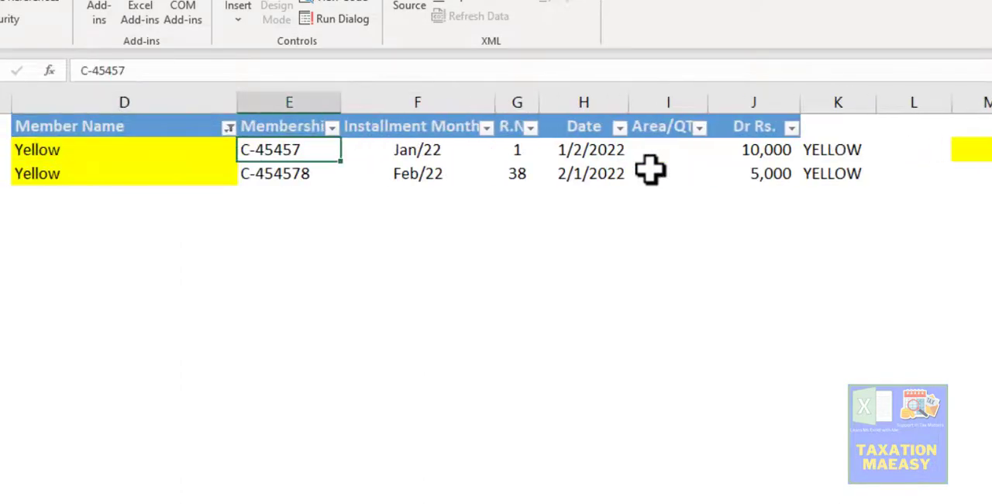
pyautogui.press('Down')
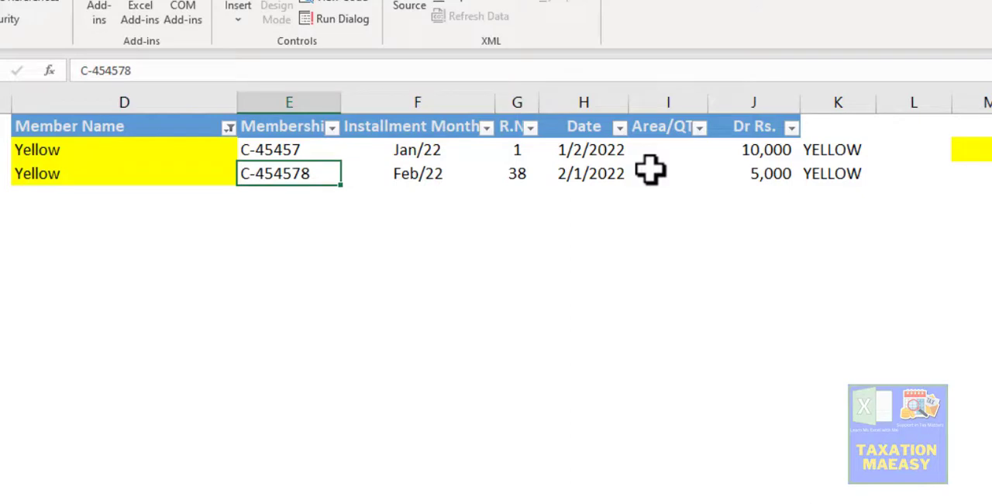
pyautogui.press('Up')
pyautogui.press('Down')
pyautogui.press('Up')
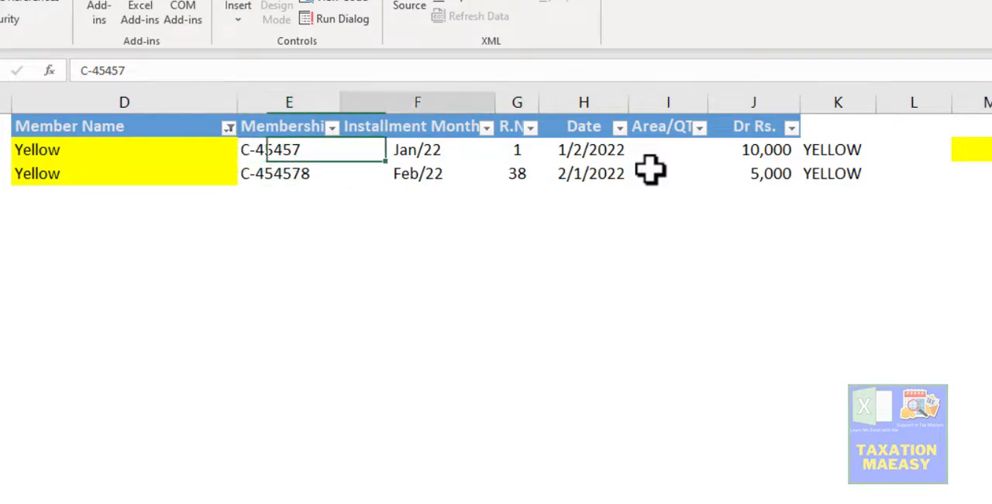
pyautogui.press('Right')
pyautogui.press('Right')
pyautogui.press('Right')
pyautogui.press('Right')
pyautogui.press('Right')
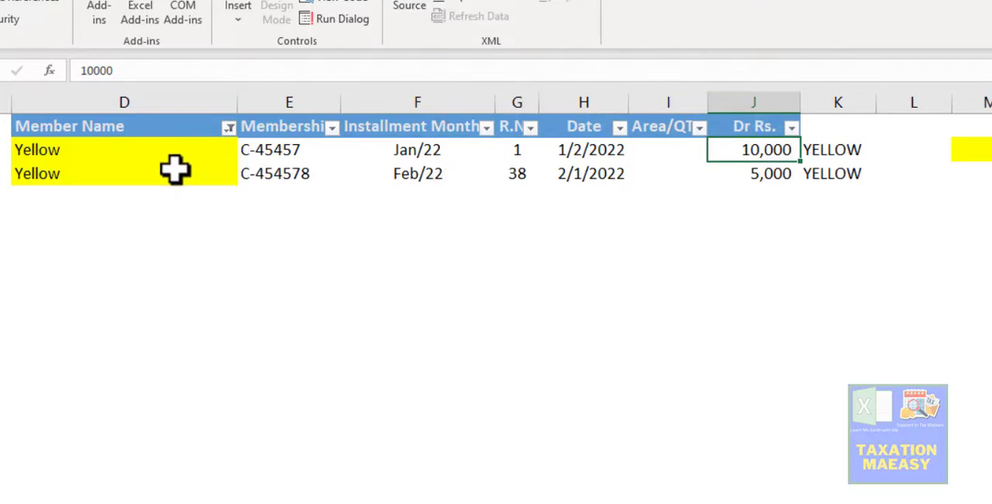
# - Switch from the member data to the next worksheet, which contains the Sumifs entry
pyautogui.click(253, 154)
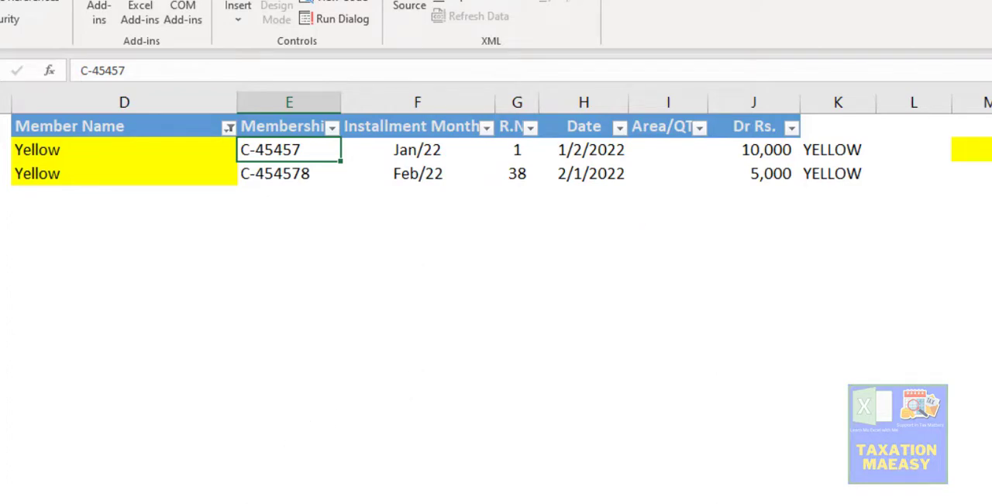
pyautogui.hotkey('ctrl', 'pagedown')
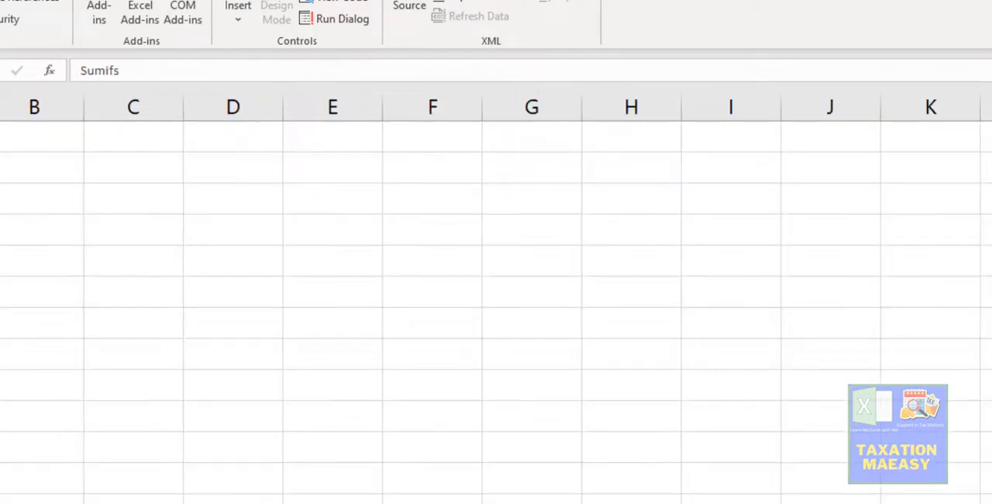